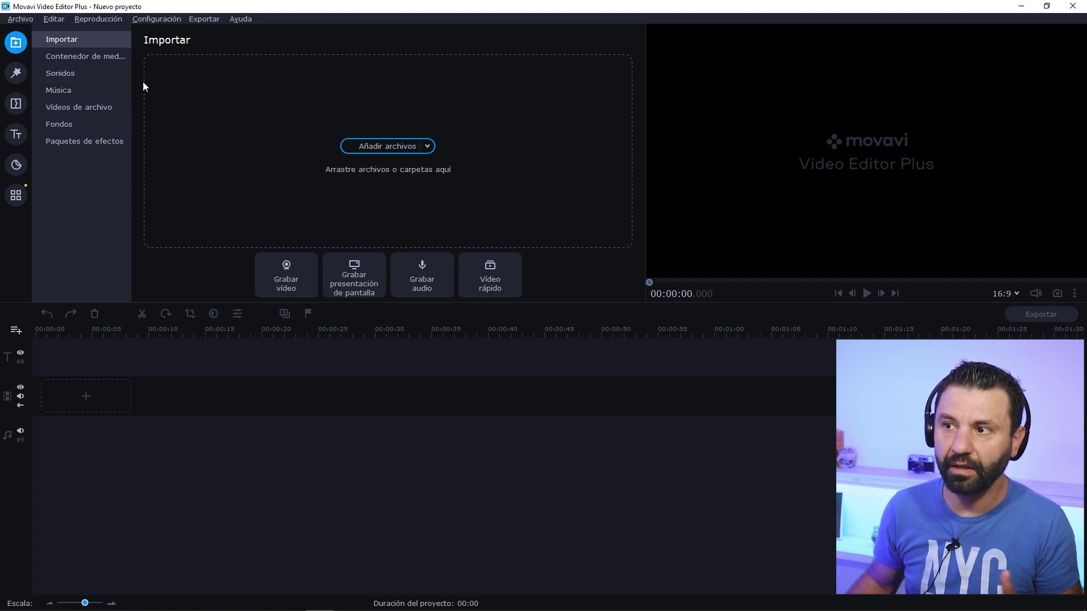
# Step: Browse the built-in libraries of sounds, music, stock videos and backgrounds
pyautogui.click(80, 74)
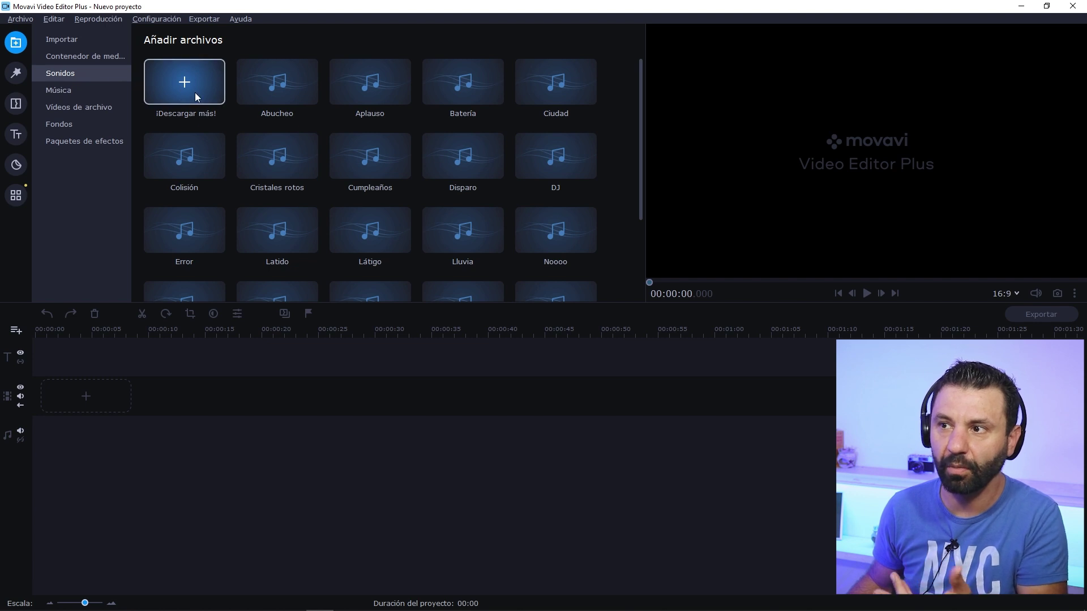
pyautogui.click(86, 95)
pyautogui.click(94, 108)
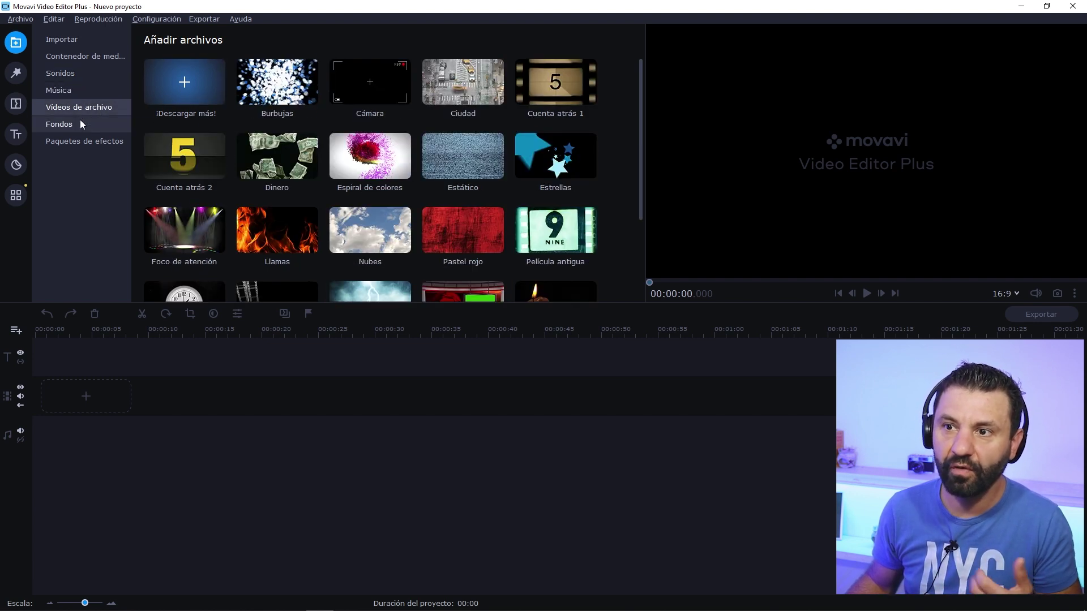
pyautogui.click(80, 120)
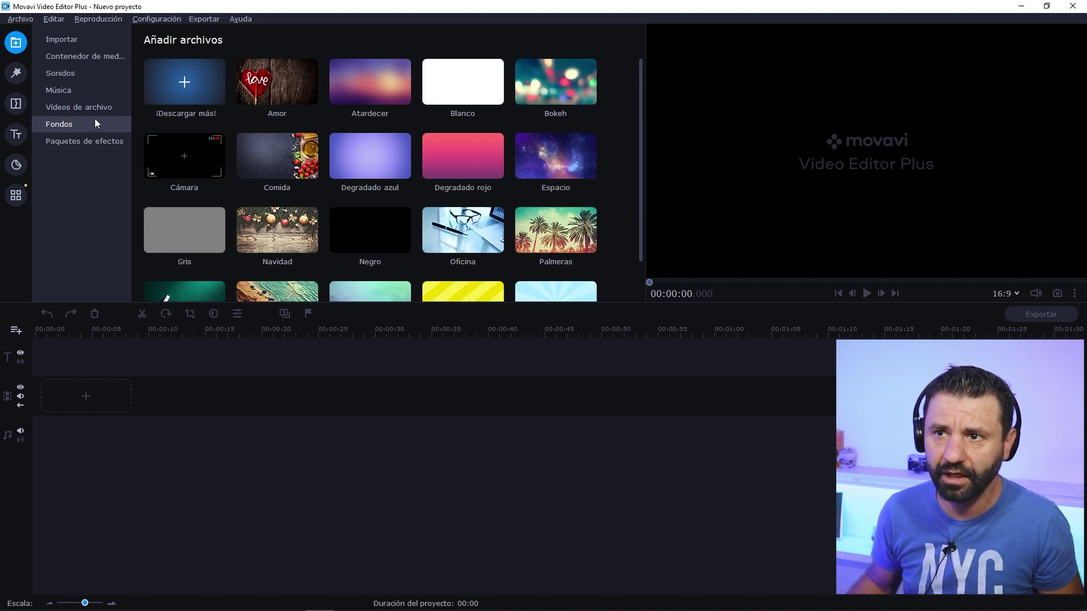
# Step: Import all the VID video clips, from VID_20170603_180635686 to VID_20200907_151352, from the 289 movavi folder
pyautogui.click(71, 41)
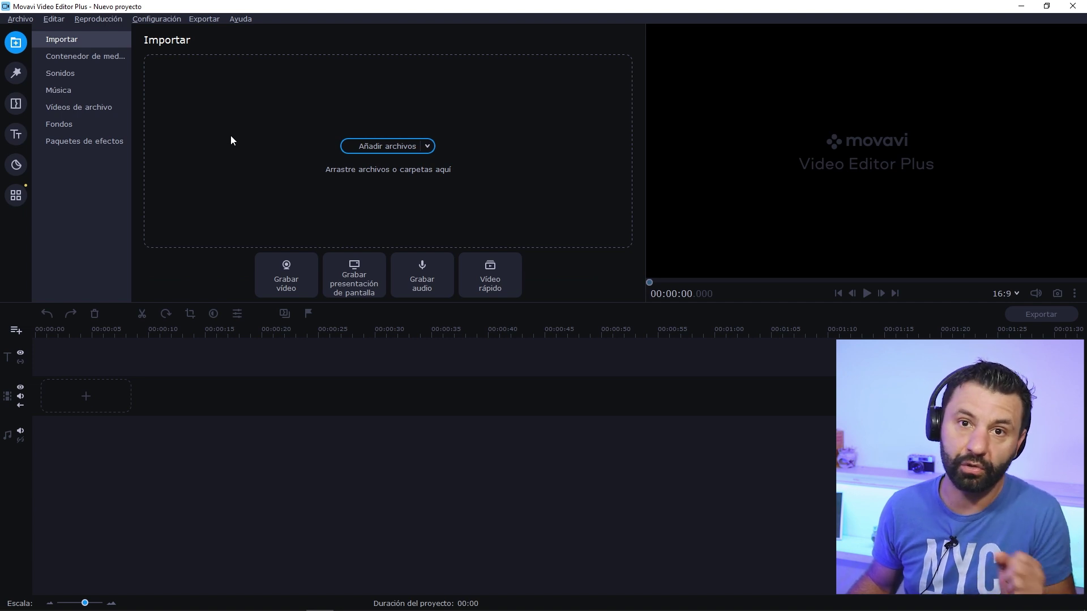
pyautogui.click(398, 148)
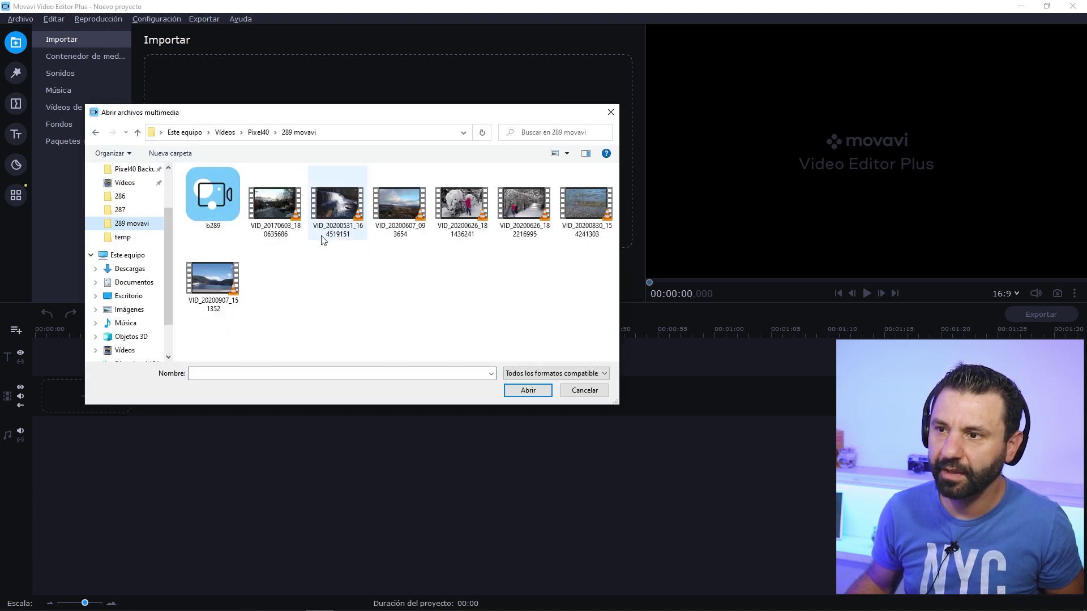
pyautogui.click(262, 198)
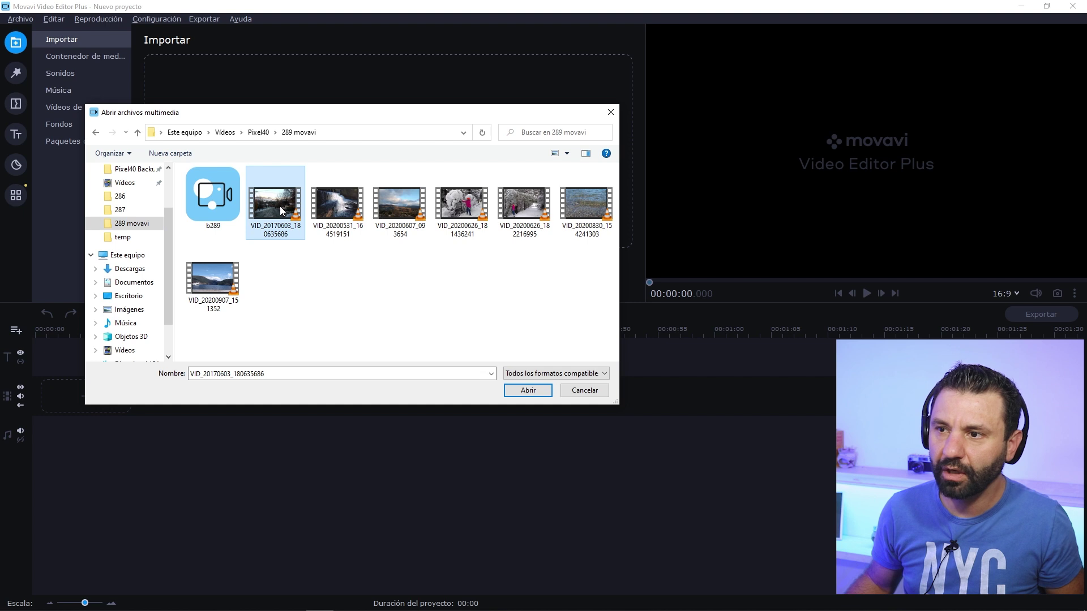
pyautogui.keyDown('shift'); pyautogui.click(229, 290); pyautogui.keyUp('shift')
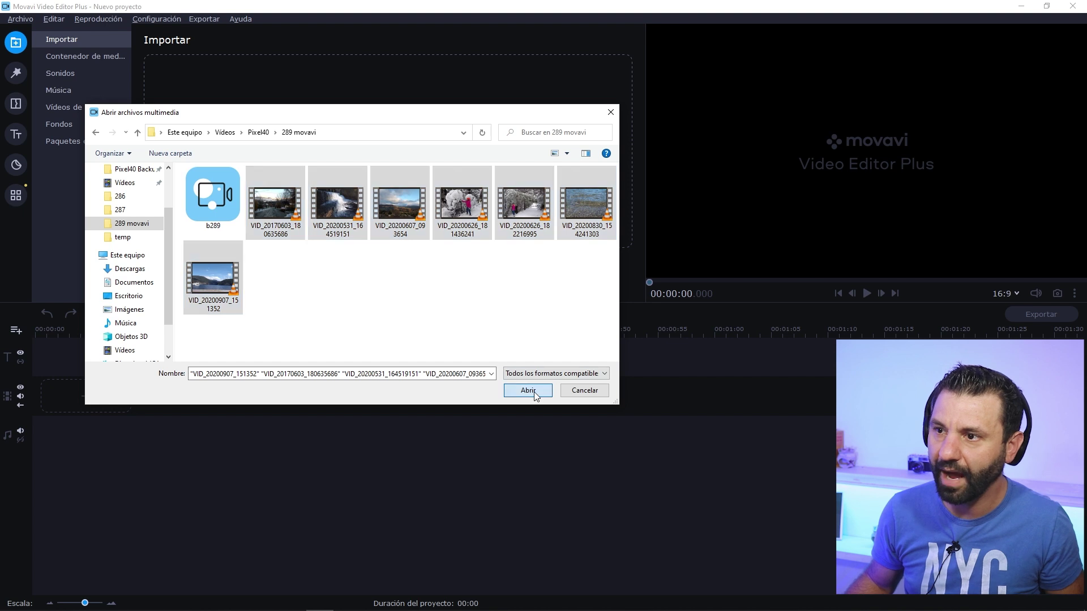
pyautogui.click(535, 392)
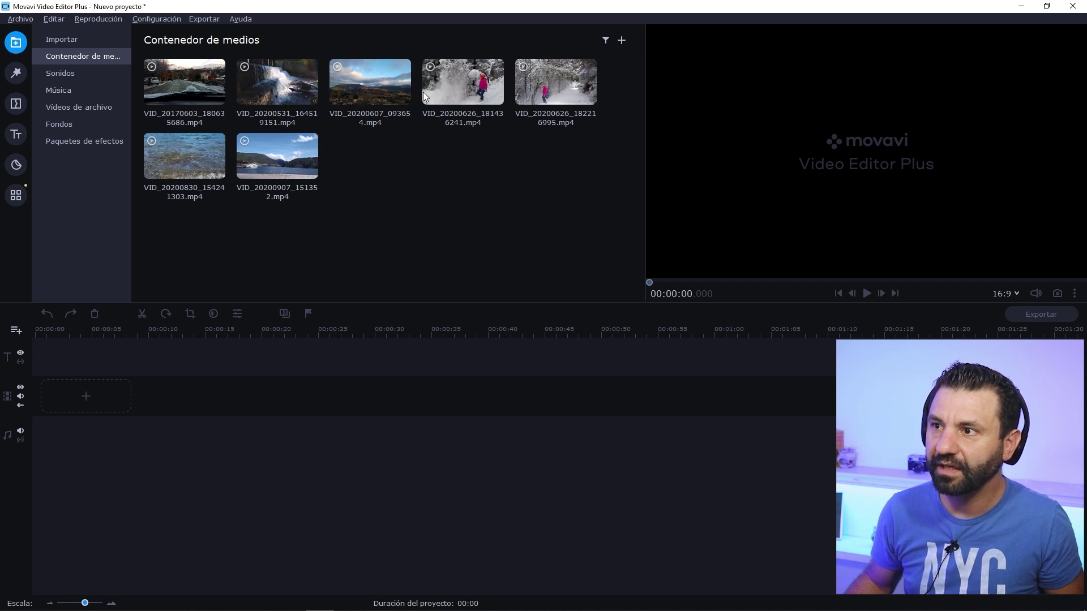
# Step: Preview the clips VID_20200607_093654.mp4 and VID_20200830_154241303.mp4 from the media bin
pyautogui.click(385, 88)
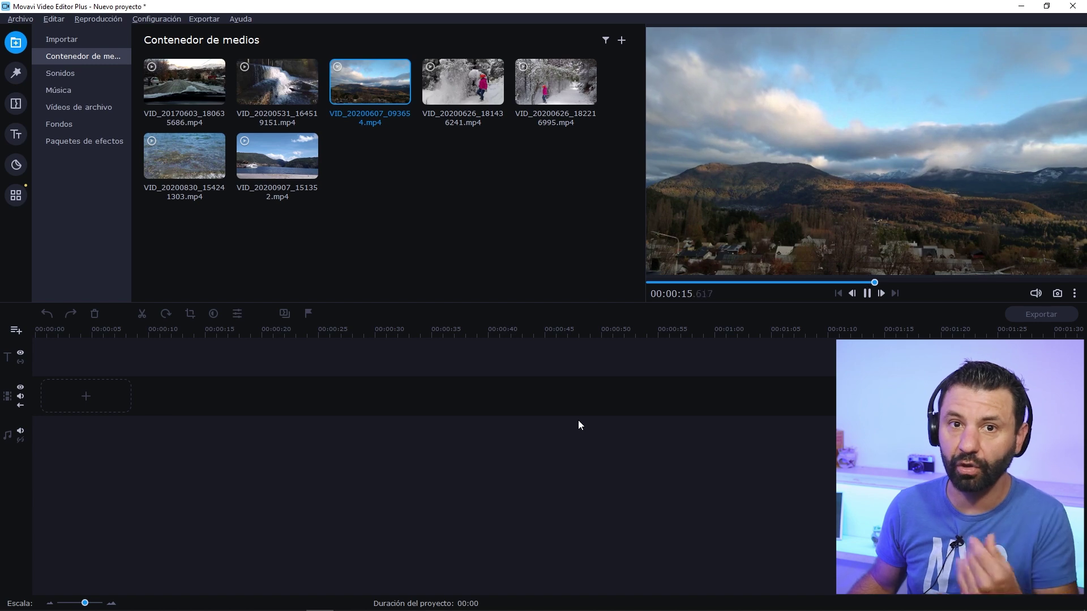
pyautogui.click(195, 164)
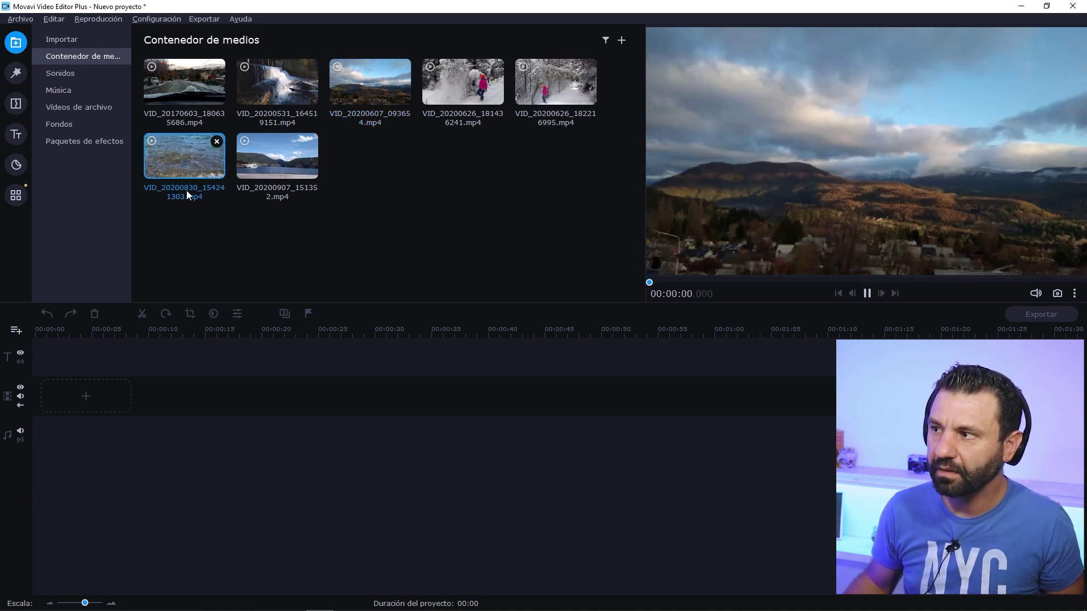
pyautogui.click(868, 294)
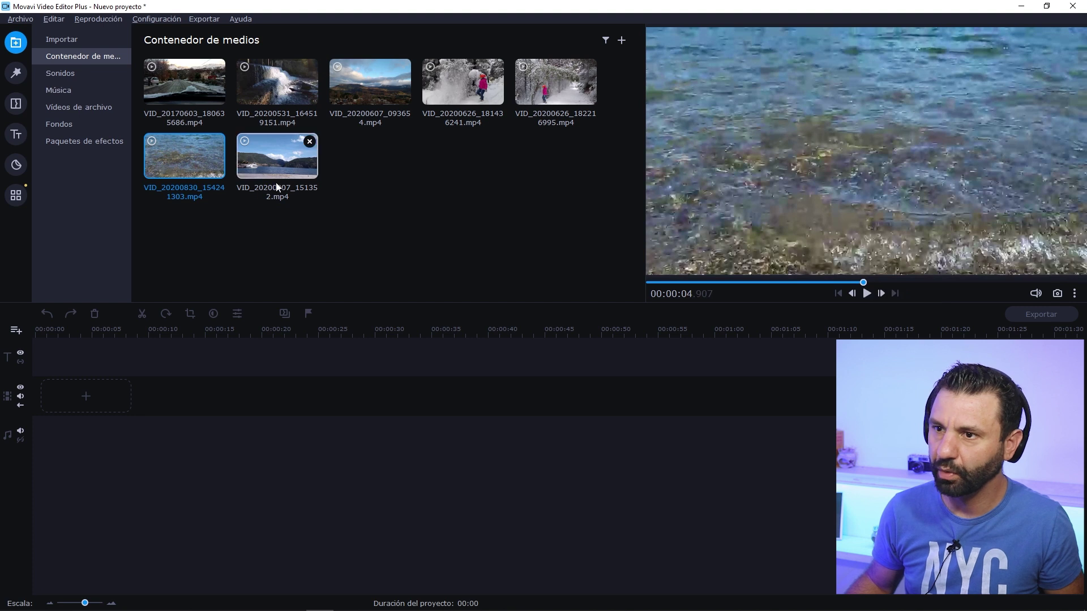
# Step: Place the clip VID_20200830_154241303.mp4 at the start of the video track and play part of it
pyautogui.moveTo(179, 168); pyautogui.dragTo(77, 386)
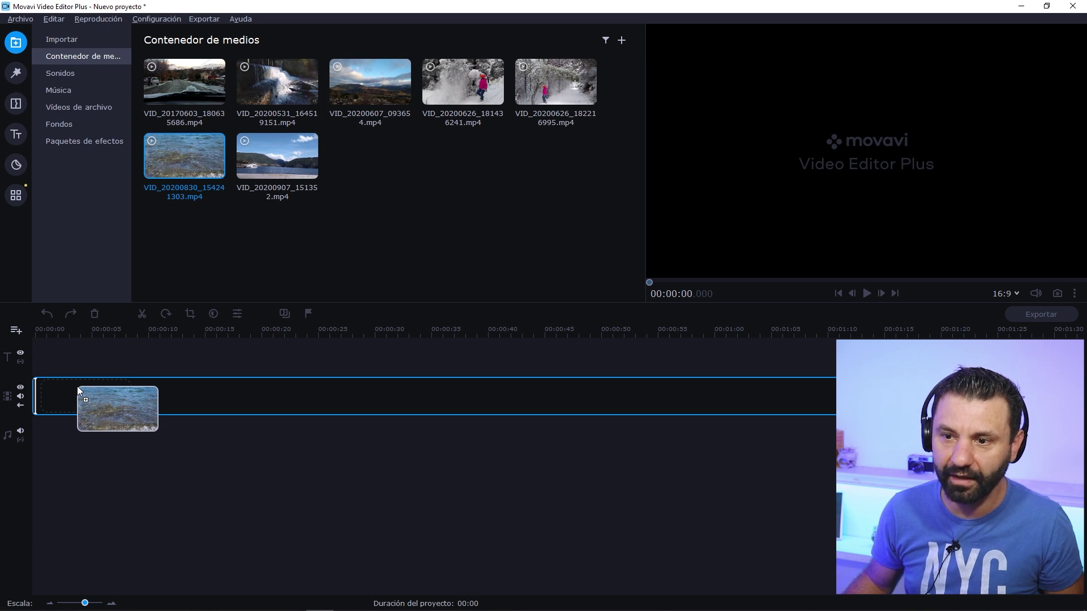
pyautogui.moveTo(77, 386); pyautogui.dragTo(75, 386)
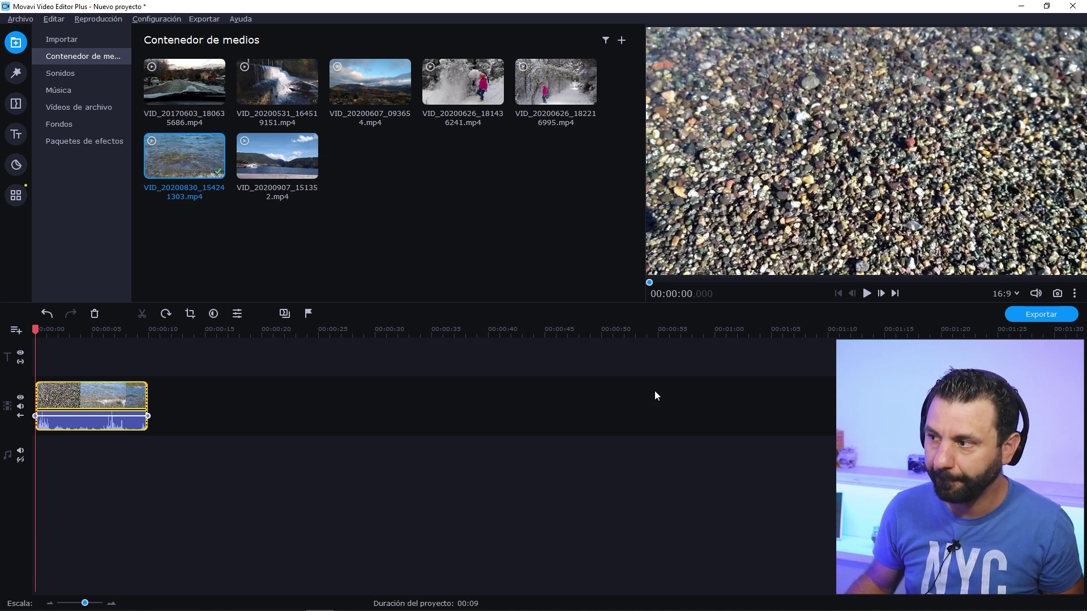
pyautogui.click(867, 293)
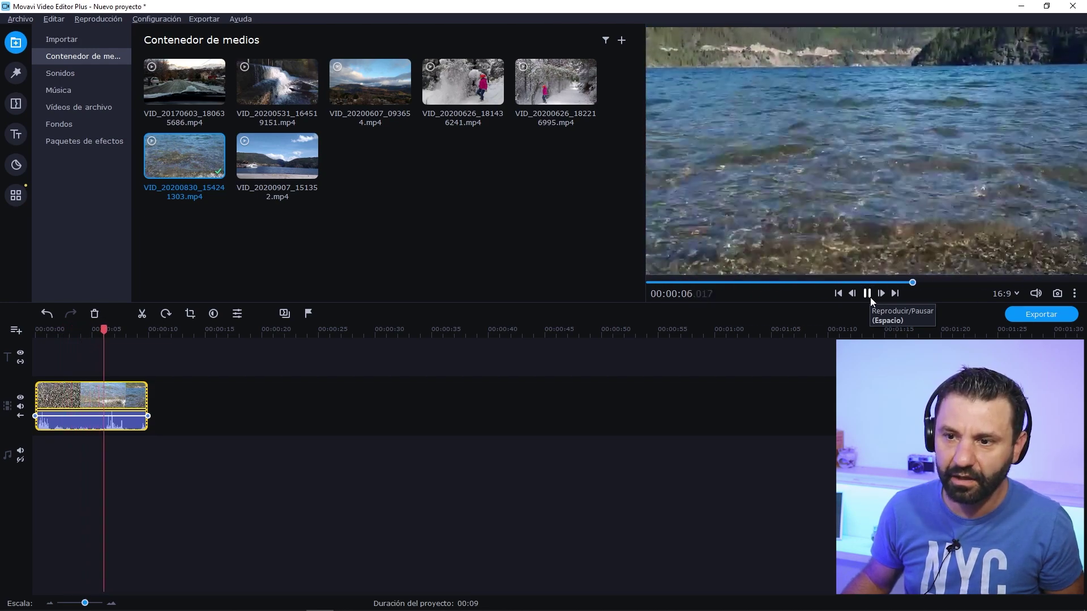
pyautogui.click(871, 297)
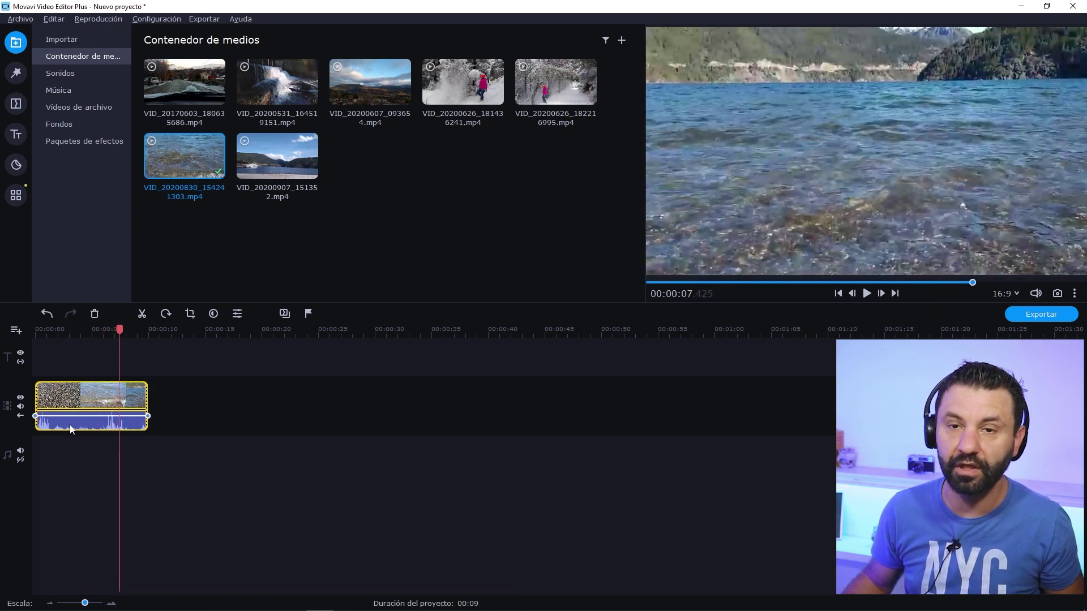
# Step: Mute the video track and play the clip from near its beginning to check the sound
pyautogui.click(21, 407)
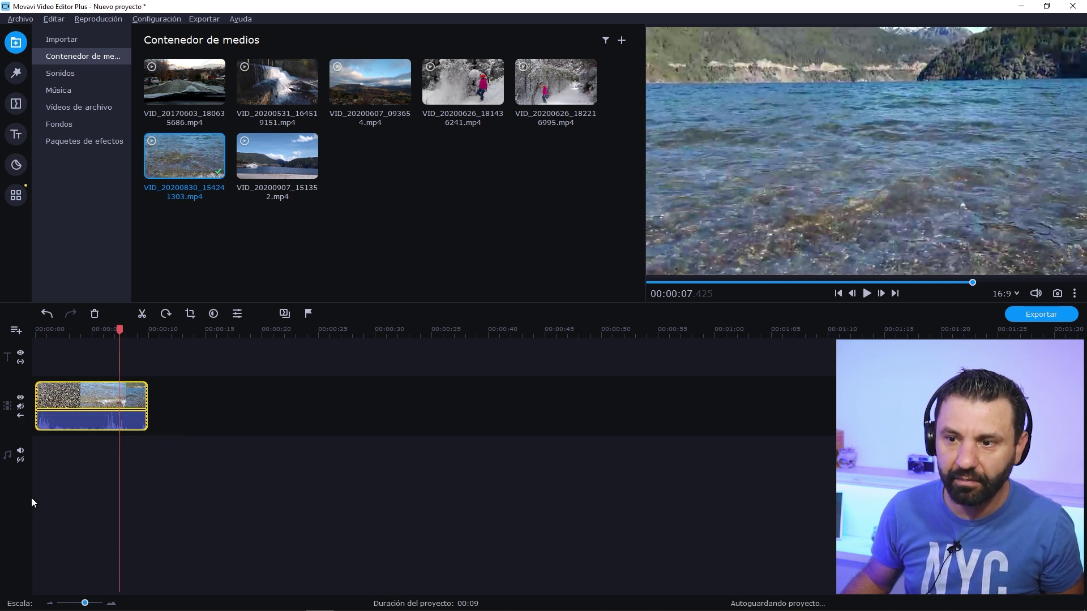
pyautogui.click(48, 333)
pyautogui.press('space')
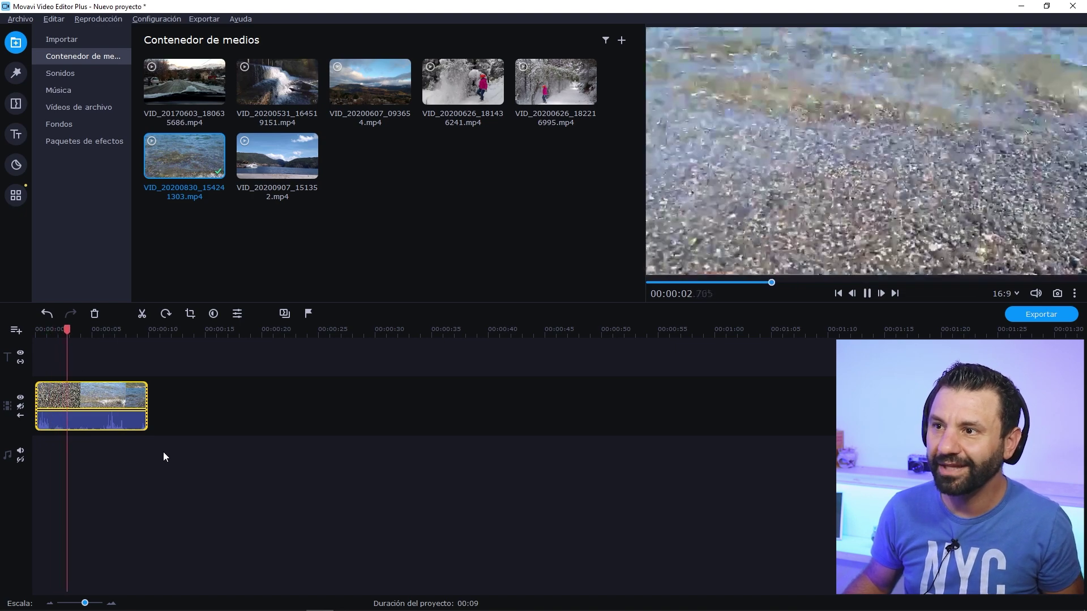
pyautogui.press('space')
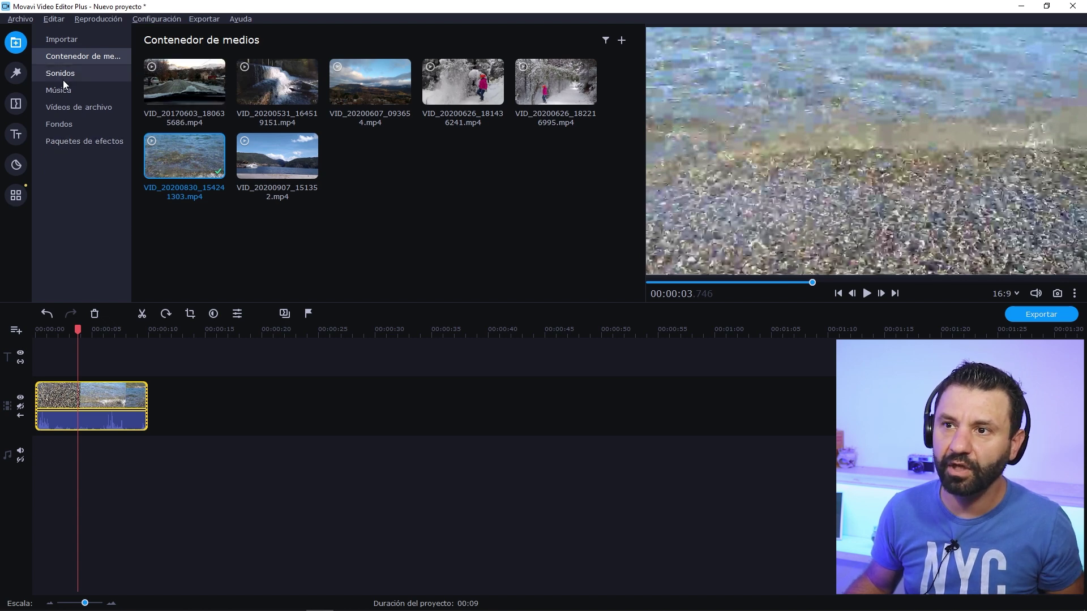
# Step: Listen to the DJ, Error and Noooo effects in the sound library and look through its other sounds
pyautogui.click(63, 76)
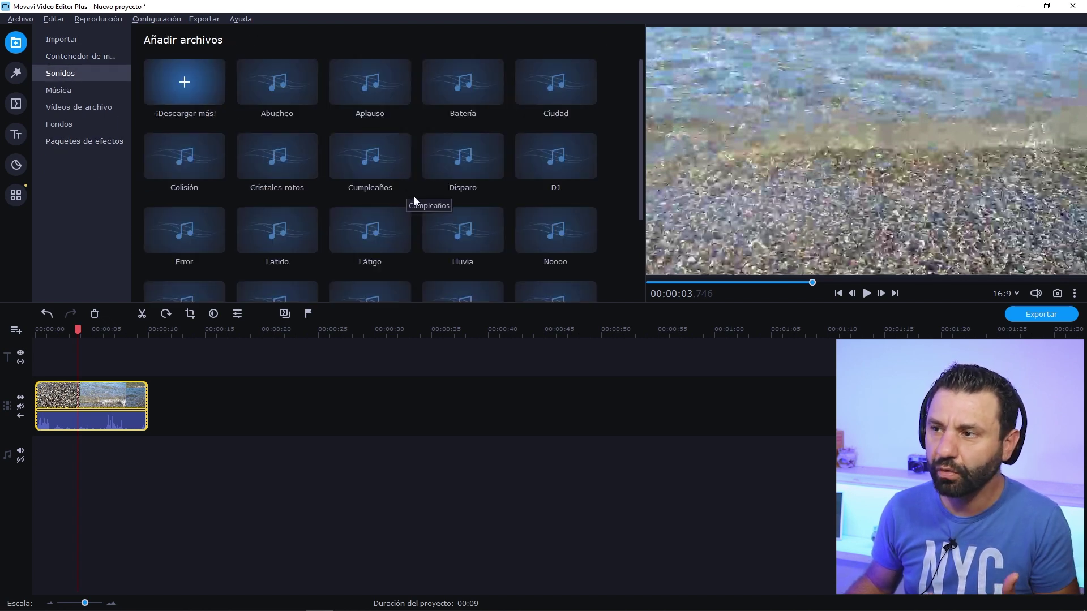
pyautogui.click(549, 154)
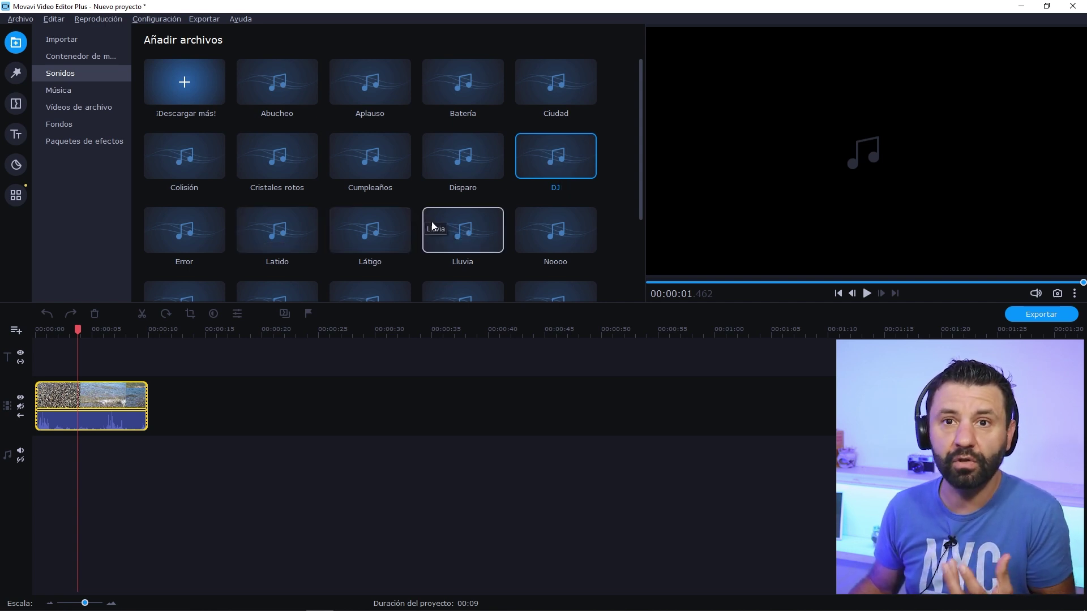
pyautogui.click(198, 226)
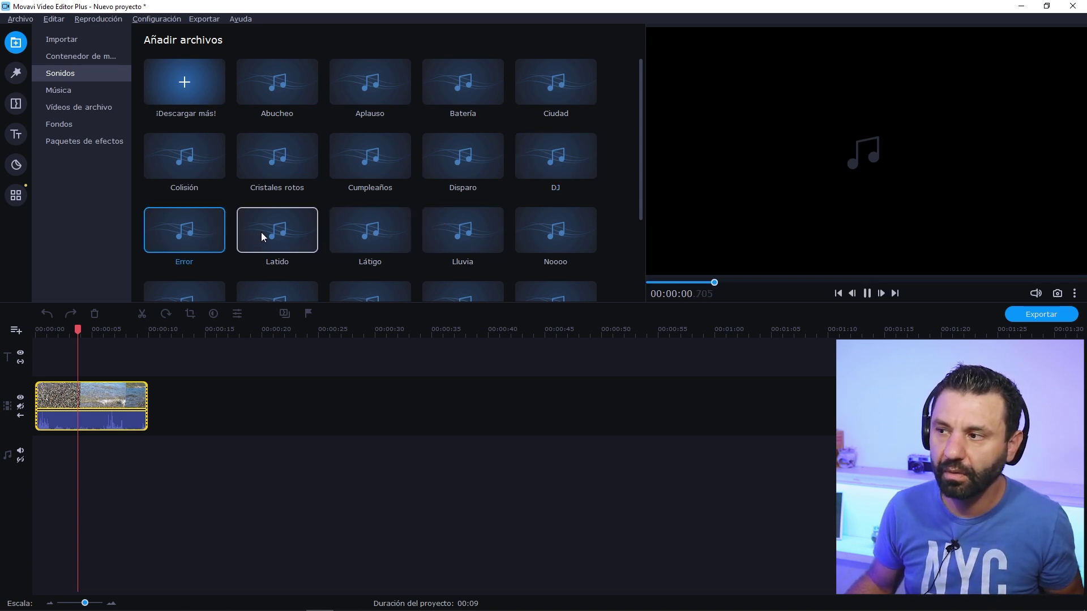
pyautogui.click(548, 232)
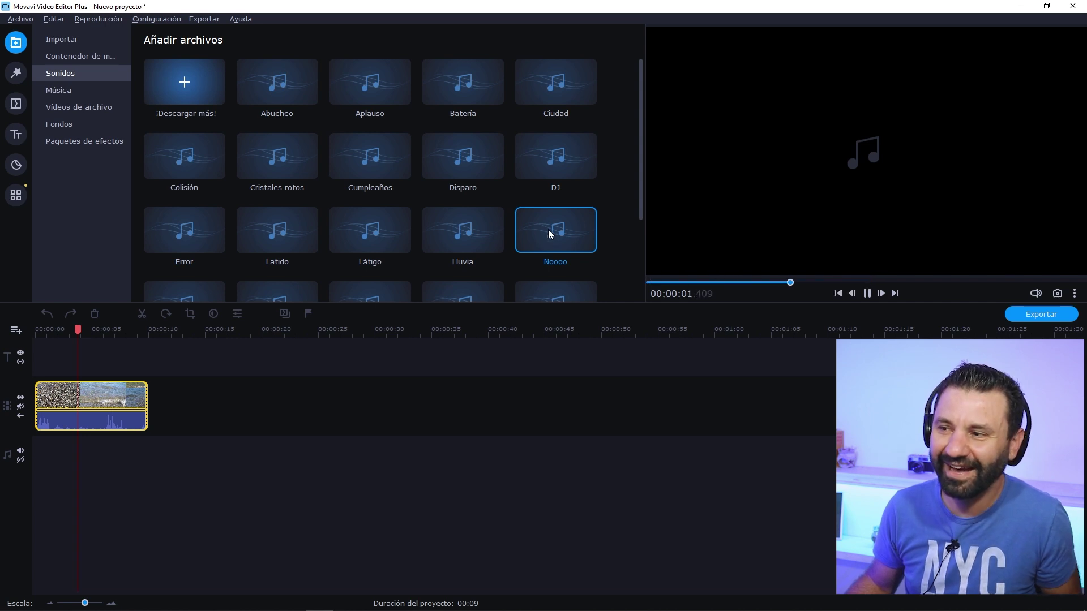
pyautogui.click(866, 293)
pyautogui.scroll(-1, 490, 216)
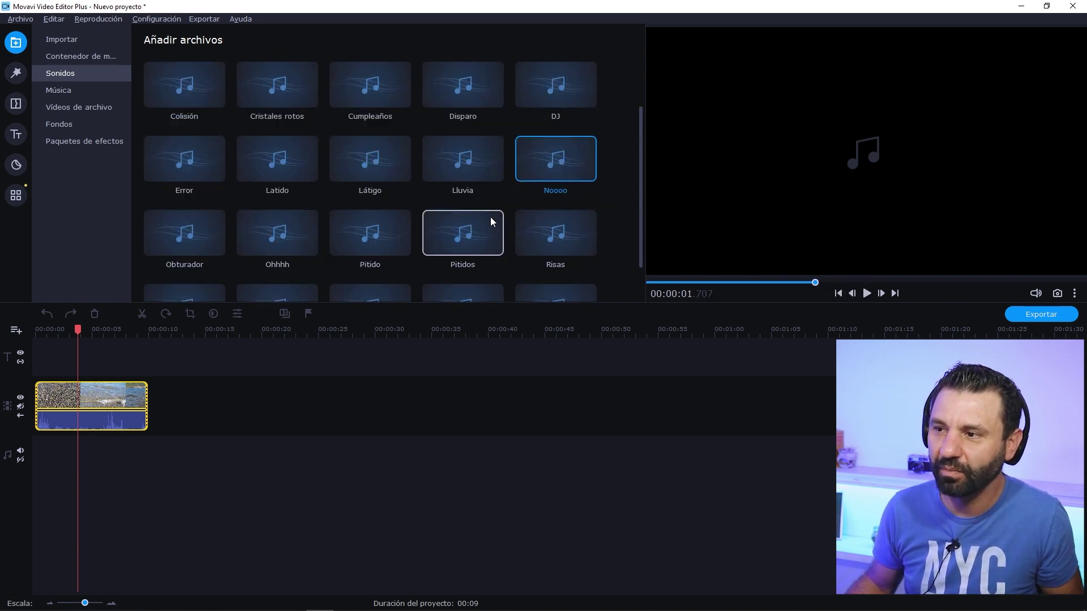
pyautogui.scroll(-1, 372, 235)
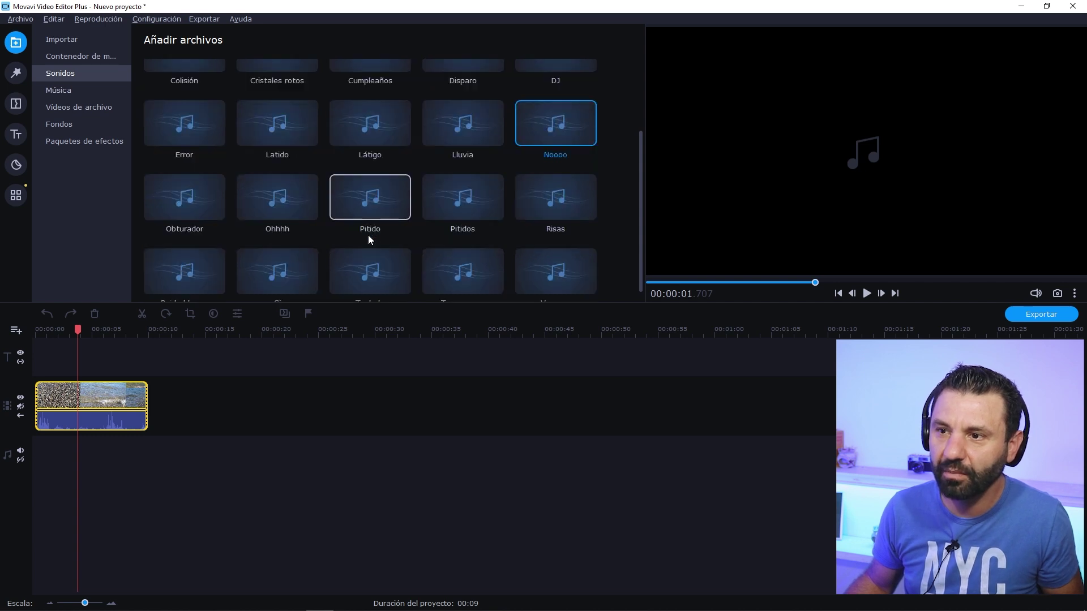
# Step: Add the Obturador sound to the audio track near the 4-second mark and play that part of the project
pyautogui.click(194, 202)
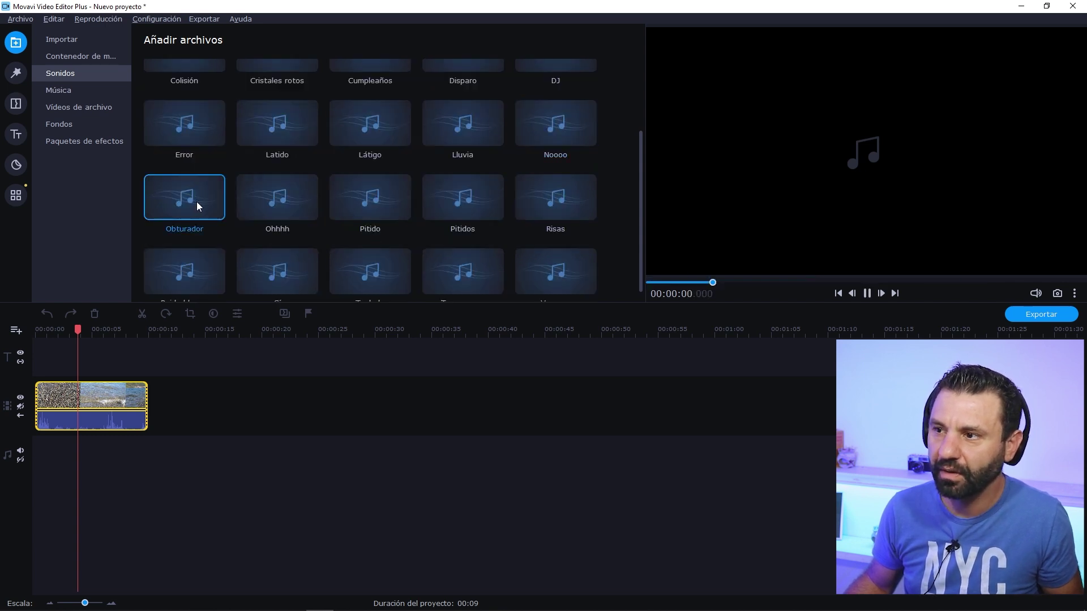
pyautogui.moveTo(195, 205); pyautogui.dragTo(84, 453)
pyautogui.click(66, 329)
pyautogui.press('space')
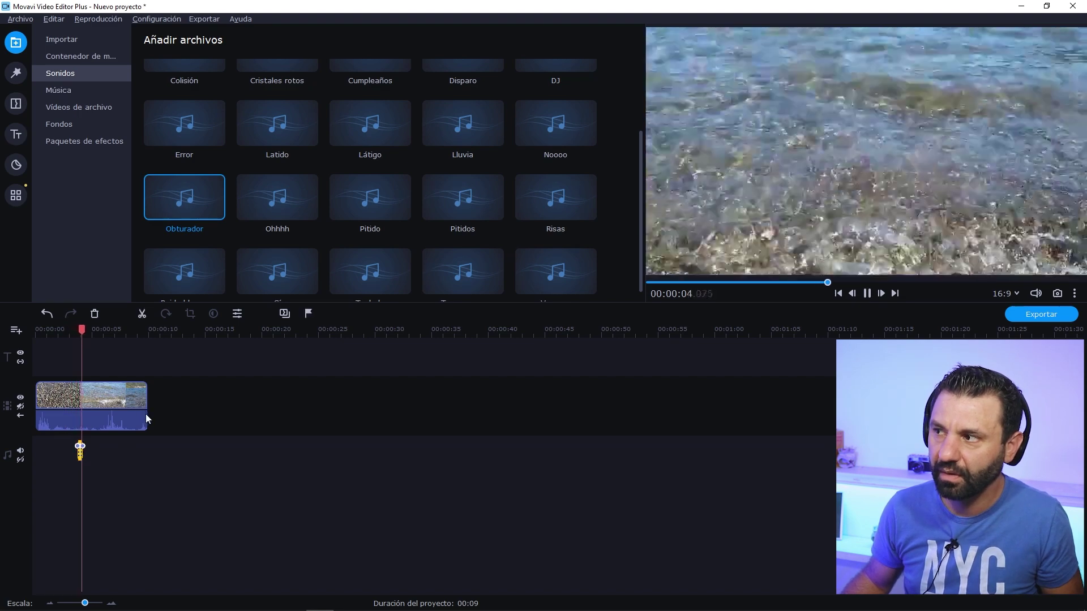
pyautogui.press('space')
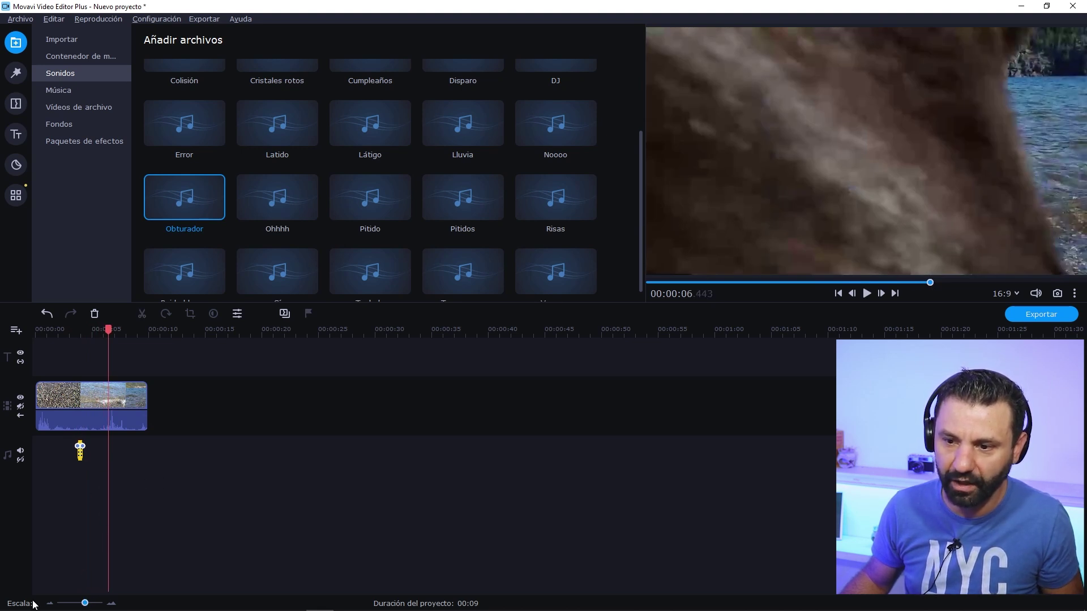
# Step: Enlarge the timeline scale to inspect the shutter sound clip, and delete it from the audio track
pyautogui.moveTo(87, 604); pyautogui.dragTo(91, 605)
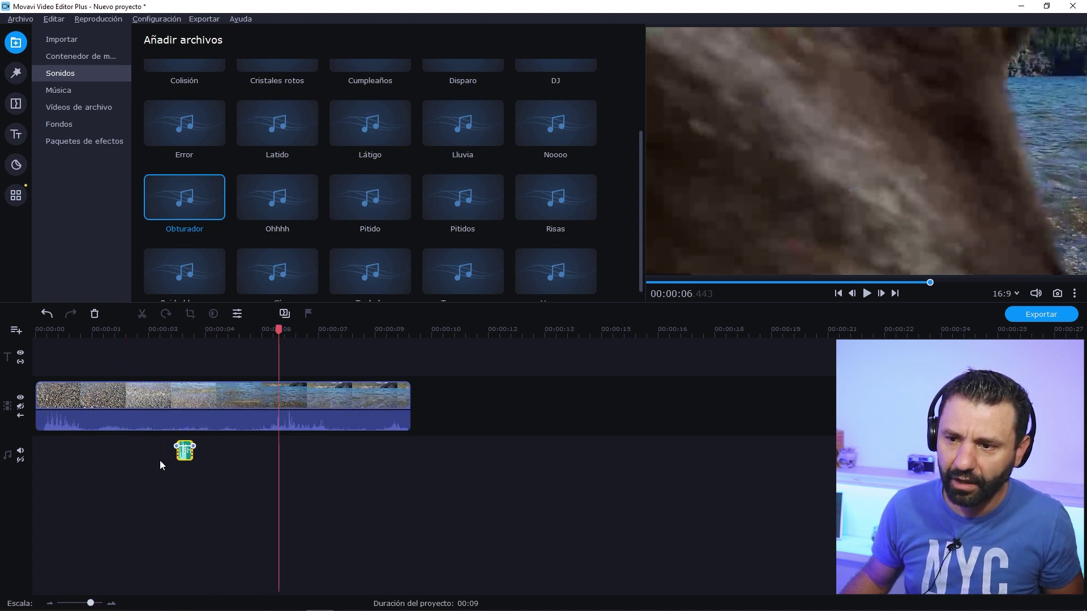
pyautogui.scroll(1, 161, 460)
pyautogui.scroll(-1, 174, 463)
pyautogui.scroll(1, 233, 461)
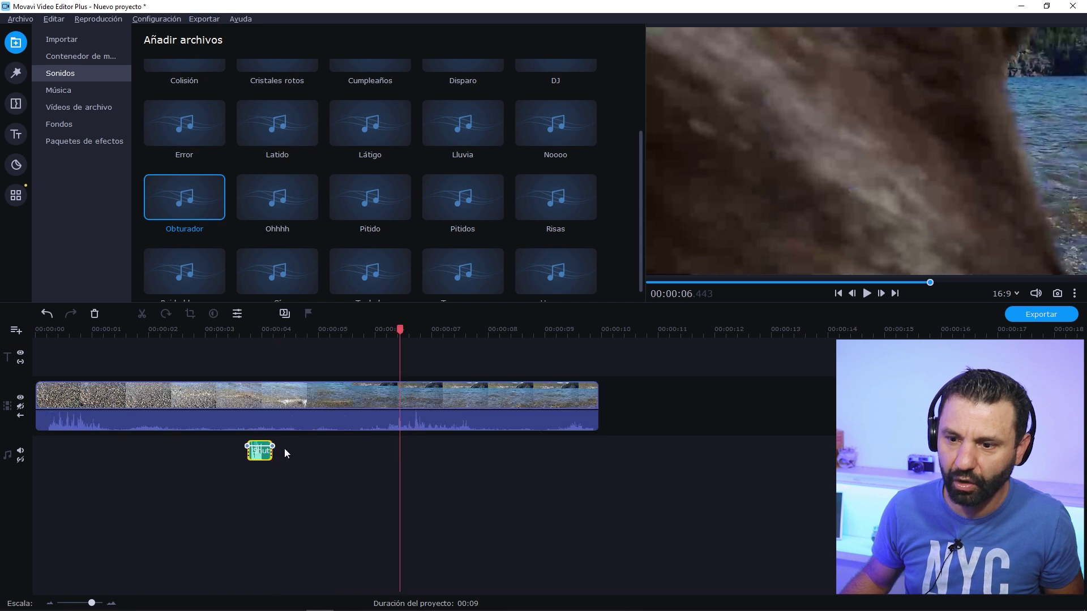
pyautogui.click(264, 461)
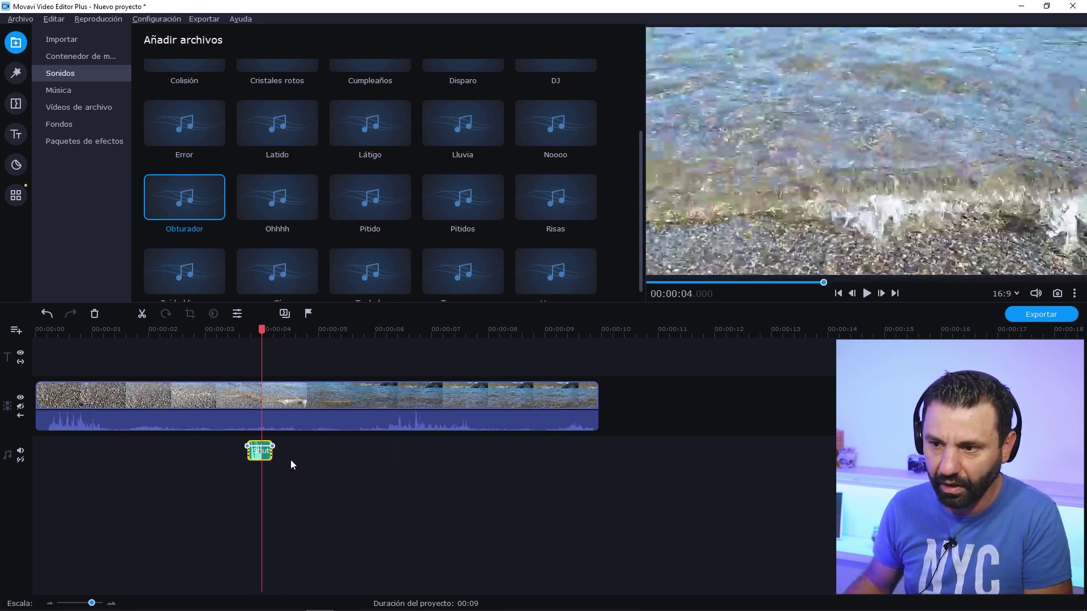
pyautogui.click(284, 457)
pyautogui.click(265, 457)
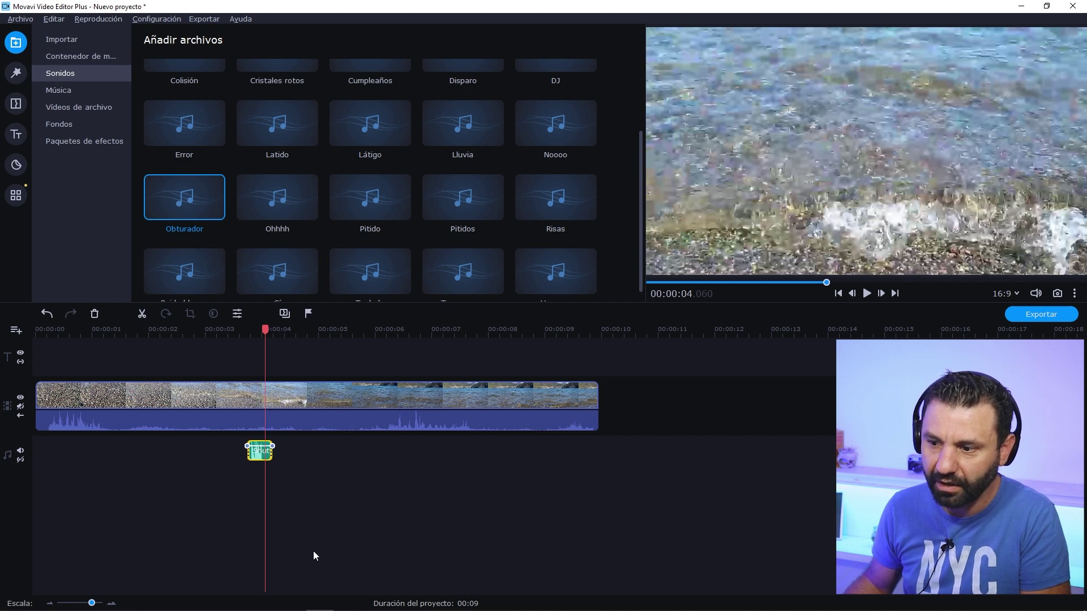
pyautogui.press('Delete')
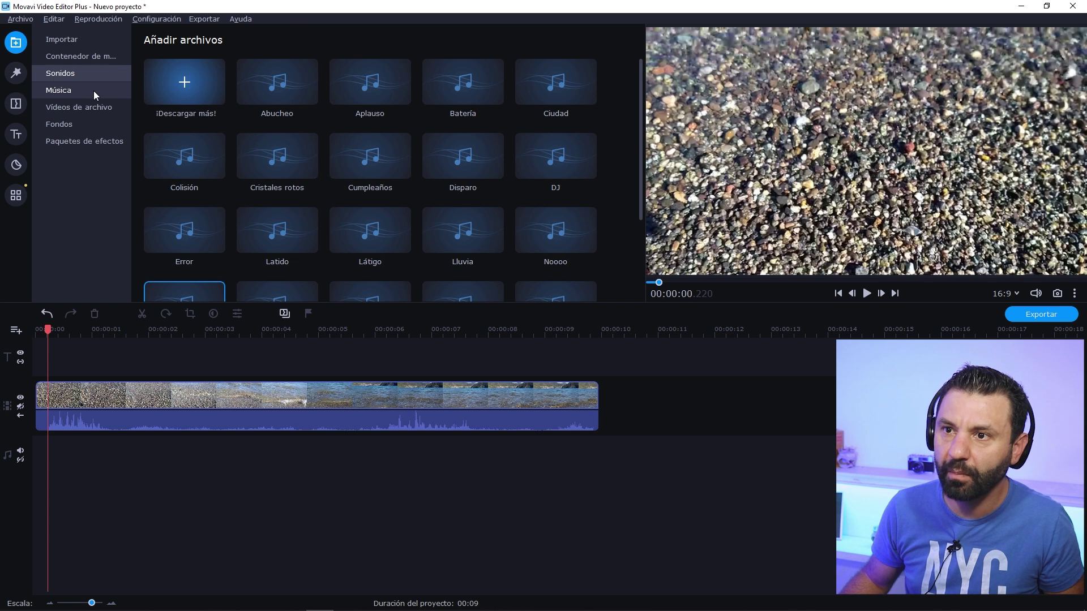
# Step: Listen to the tracks A la luz de las velas, Danza jovial and Despertar in the music library
pyautogui.click(92, 91)
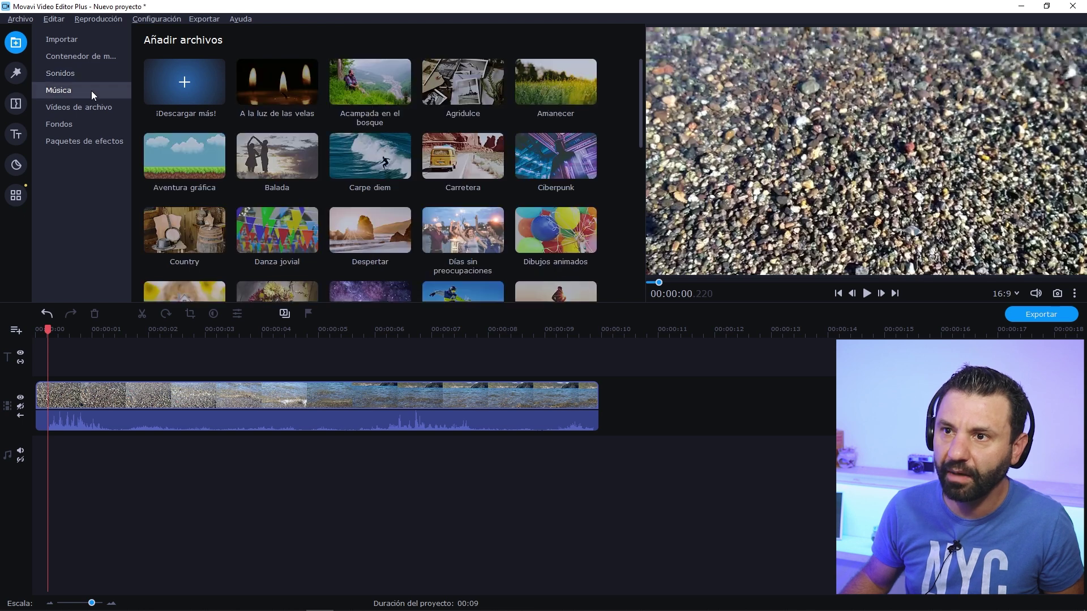
pyautogui.click(276, 82)
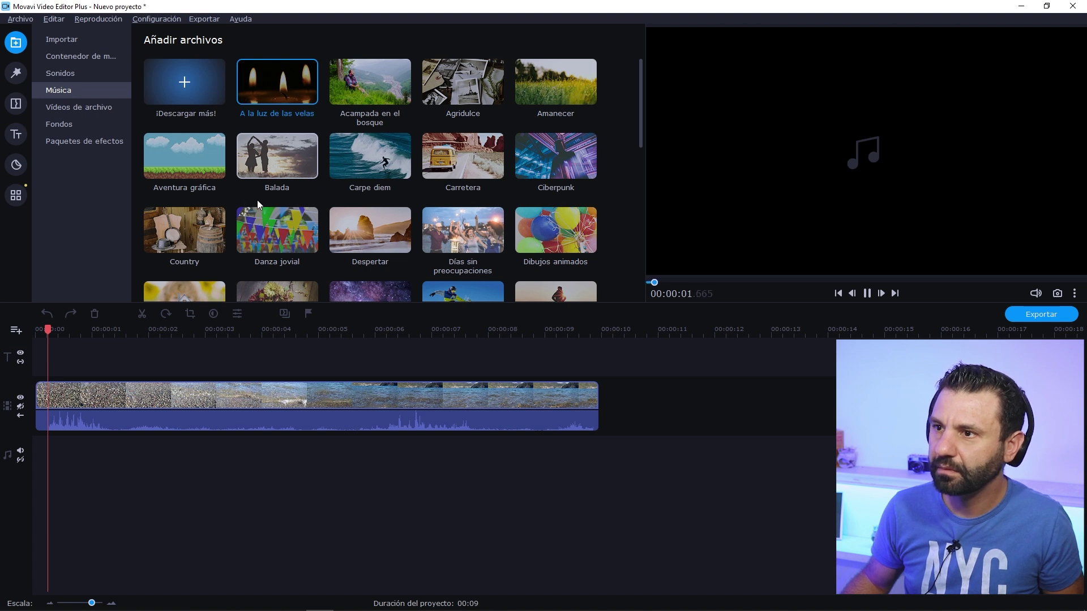
pyautogui.click(866, 293)
pyautogui.click(294, 226)
pyautogui.click(363, 229)
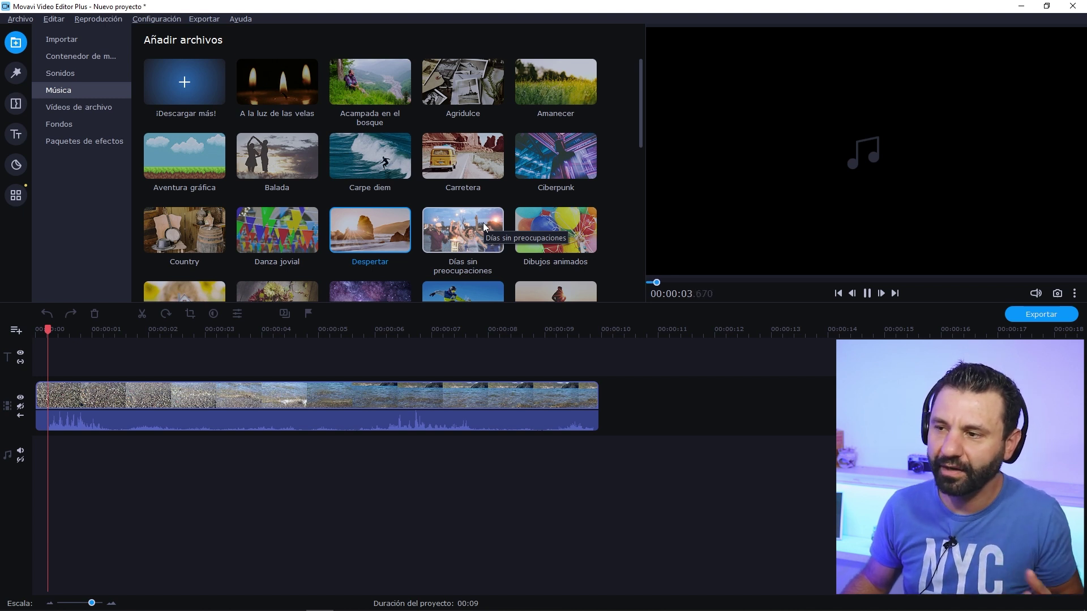
# Step: Stop the track preview, add A la luz de las velas at the start of the audio track, and play the project
pyautogui.click(867, 293)
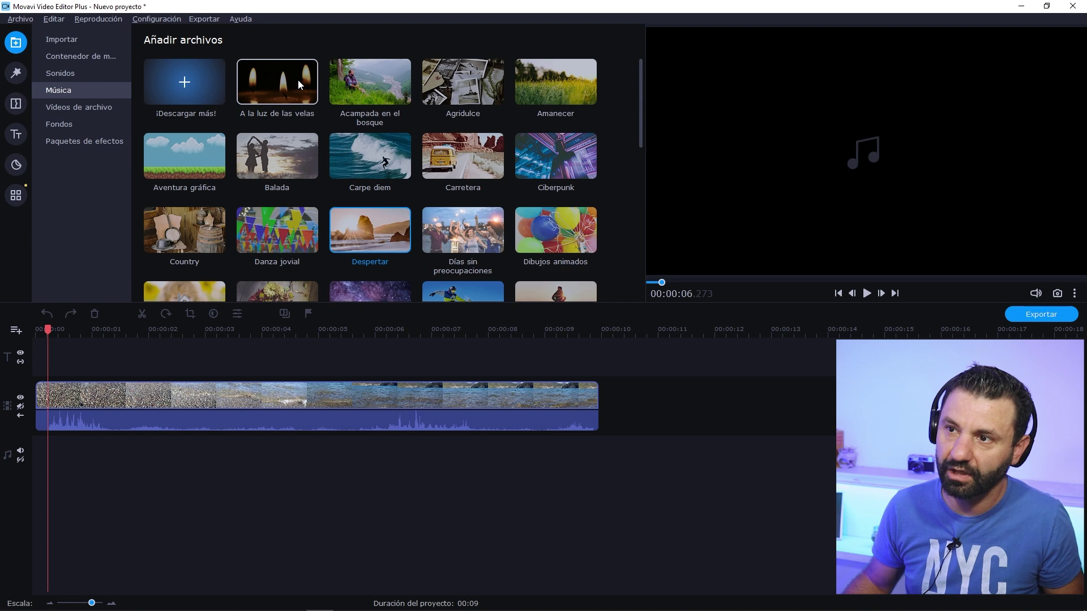
pyautogui.moveTo(286, 85); pyautogui.dragTo(38, 453)
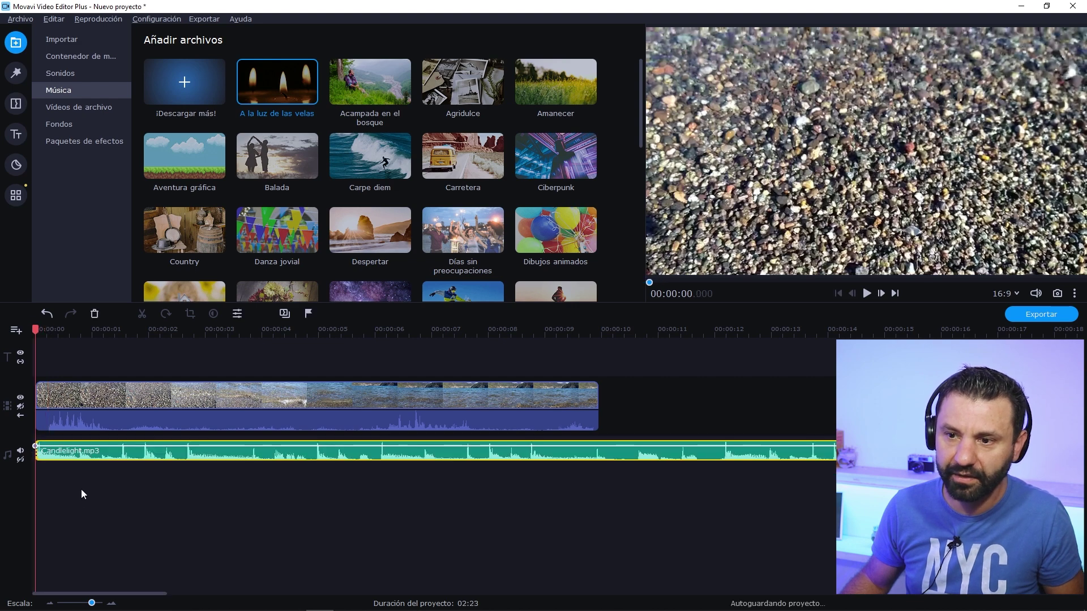
pyautogui.press('space')
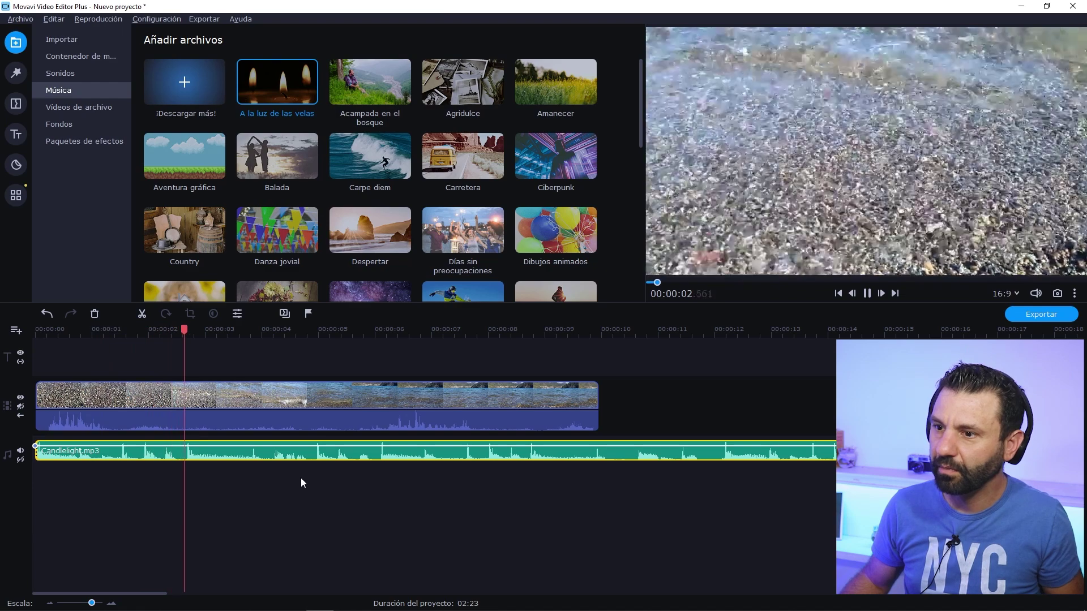
pyautogui.press('space')
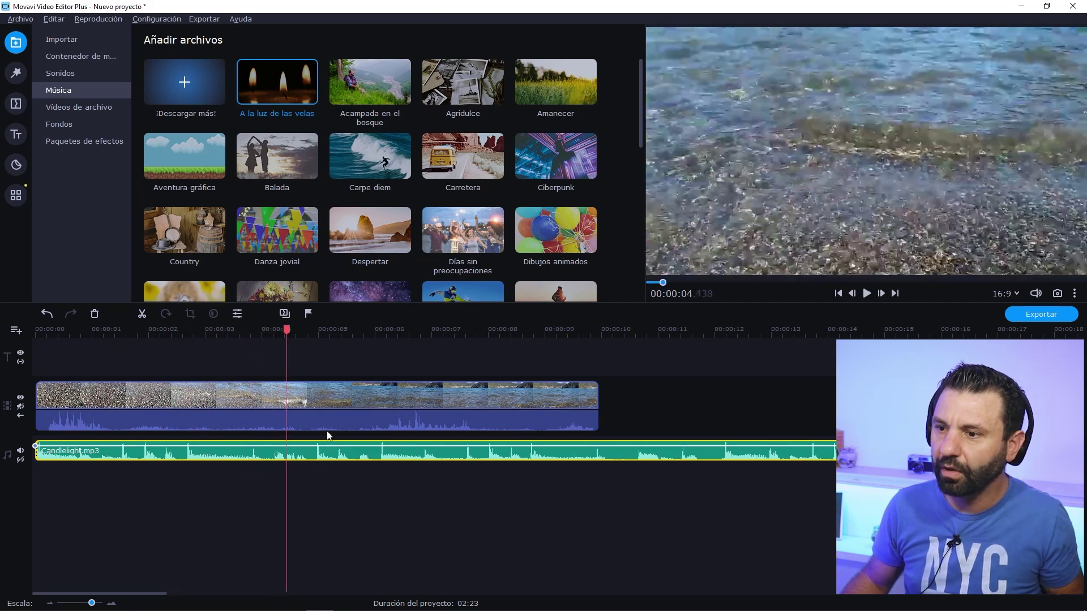
# Step: Set the video clip's fade-in to 1,50 seconds and review the clip from the start and around 6 seconds
pyautogui.click(299, 400)
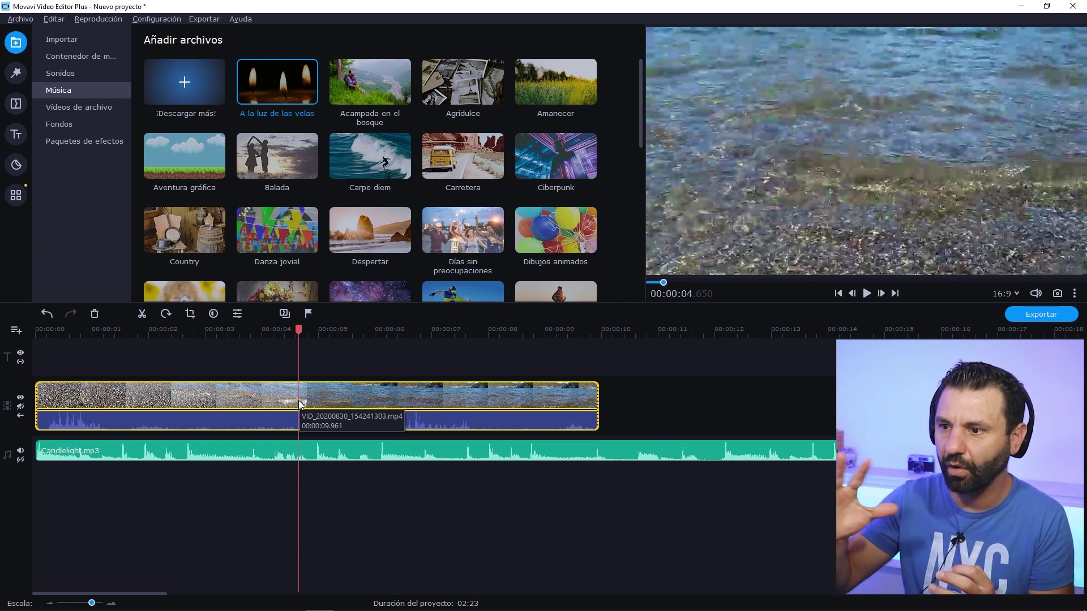
pyautogui.doubleClick(369, 399)
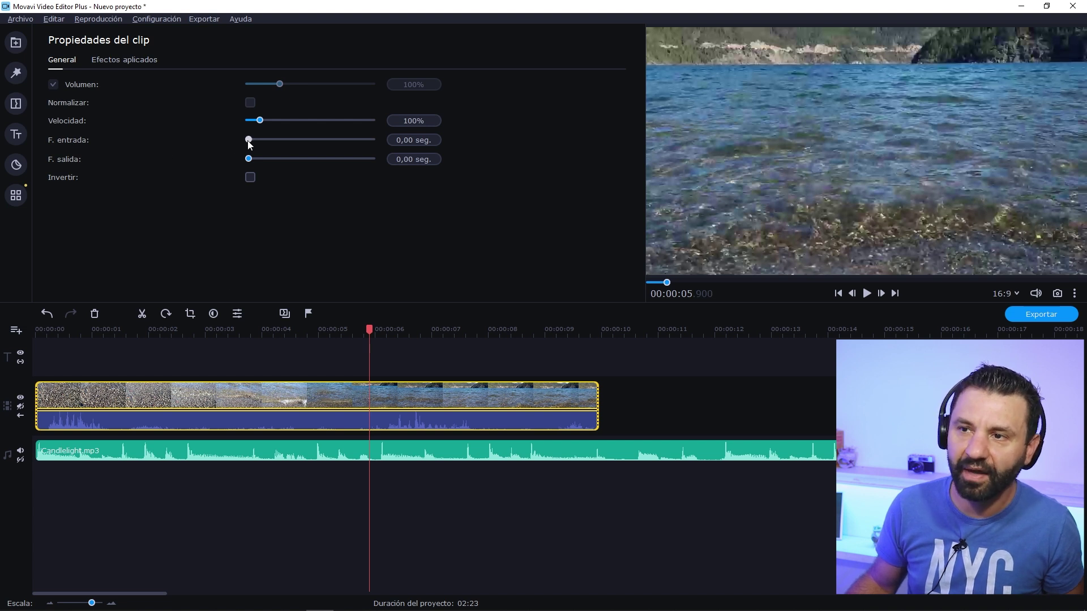
pyautogui.moveTo(251, 143)
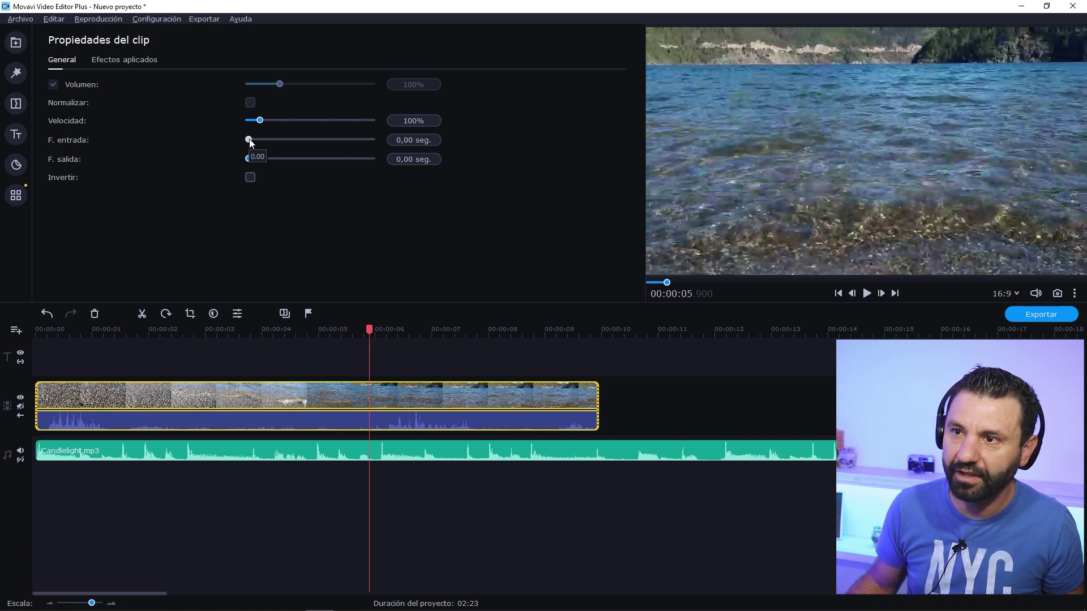
pyautogui.moveTo(250, 141); pyautogui.dragTo(267, 139)
pyautogui.moveTo(63, 330); pyautogui.dragTo(27, 330)
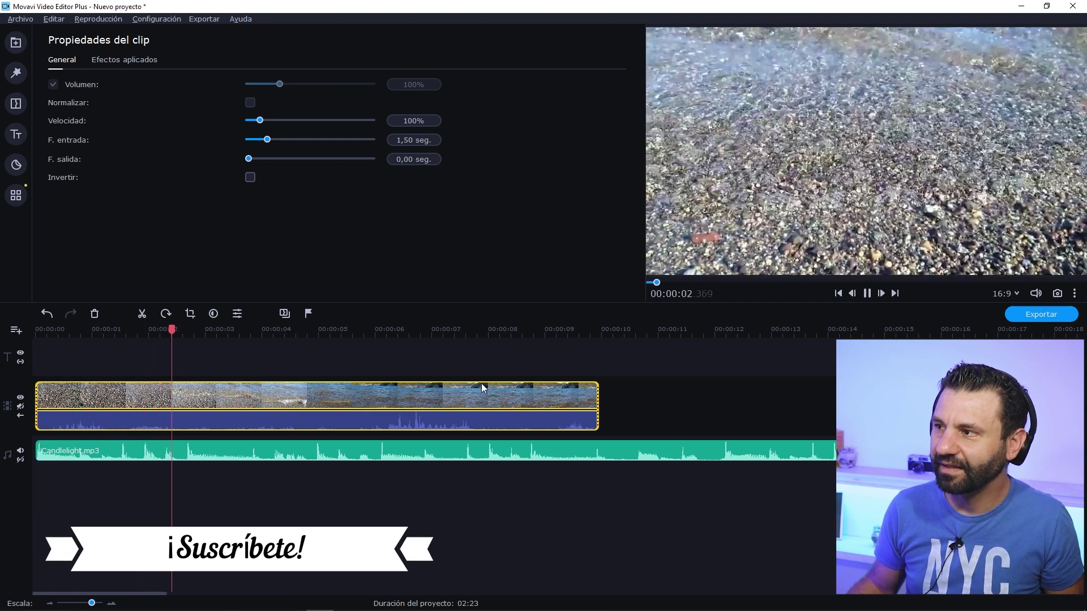
pyautogui.click(432, 330)
pyautogui.moveTo(373, 331); pyautogui.dragTo(411, 333)
# Step: Preview the Cinta 2, Cita and Western titles among the featured titles
pyautogui.click(16, 43)
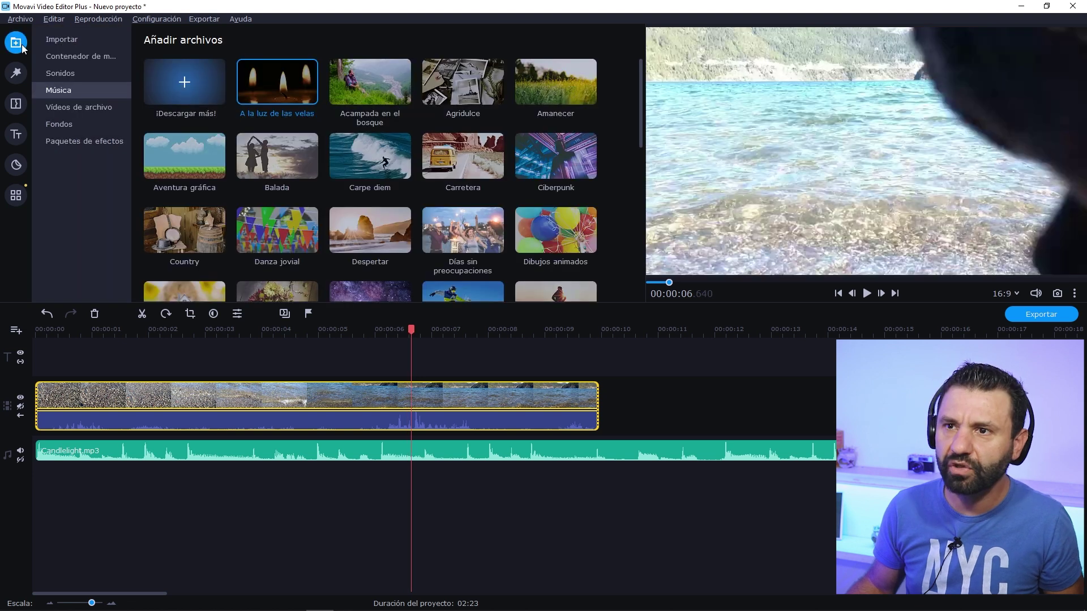
pyautogui.click(21, 141)
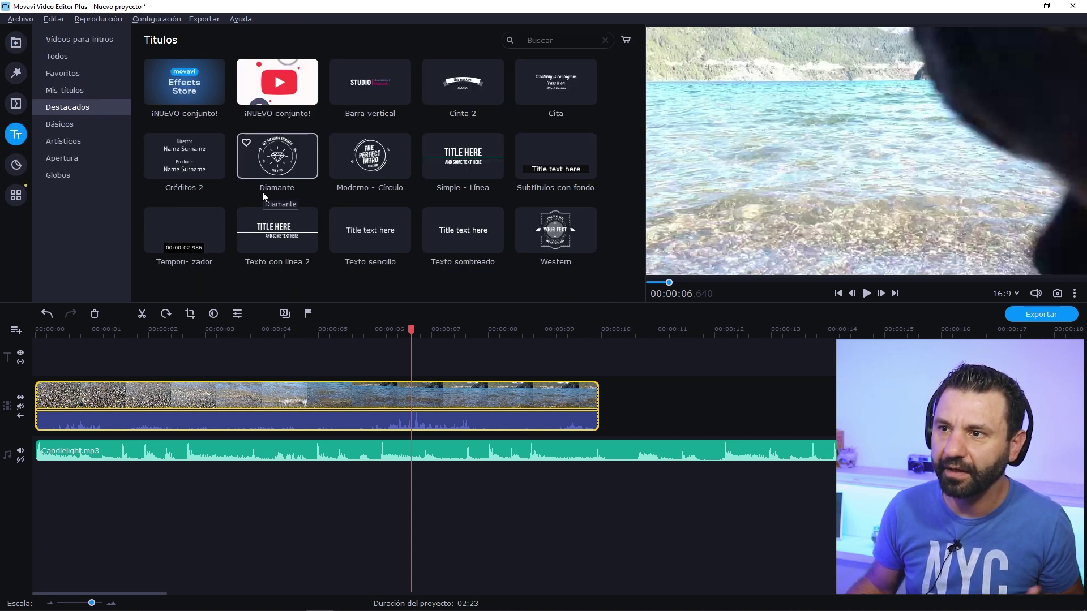
pyautogui.click(470, 86)
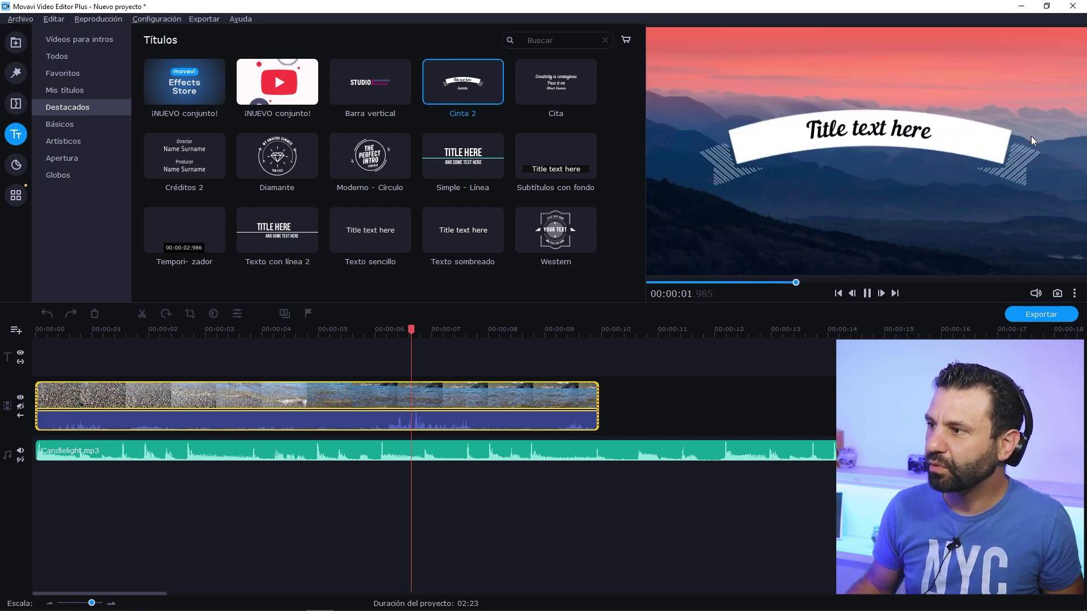
pyautogui.click(548, 97)
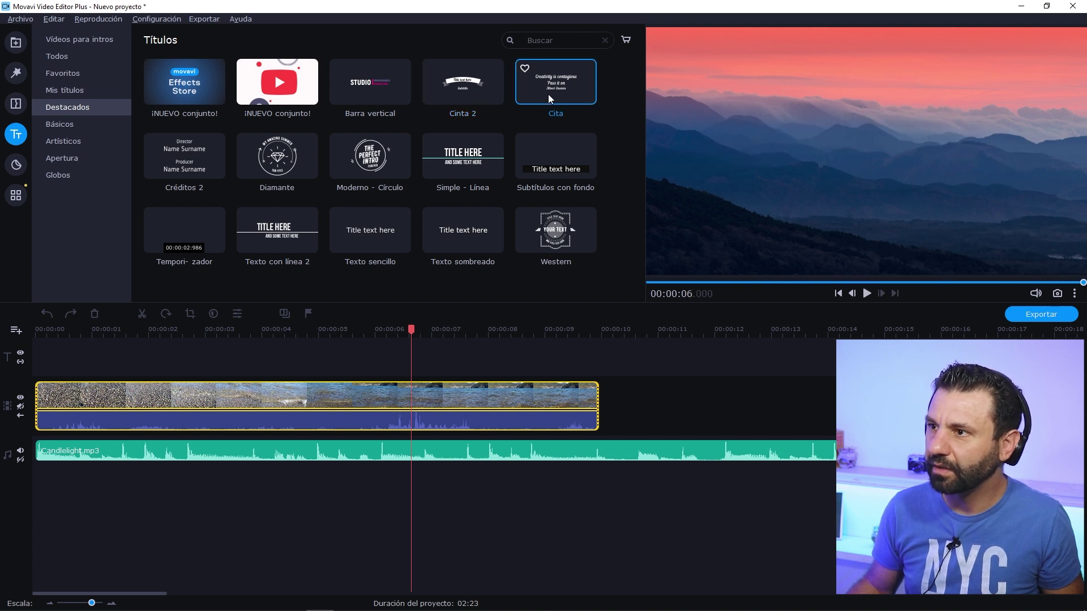
pyautogui.click(571, 225)
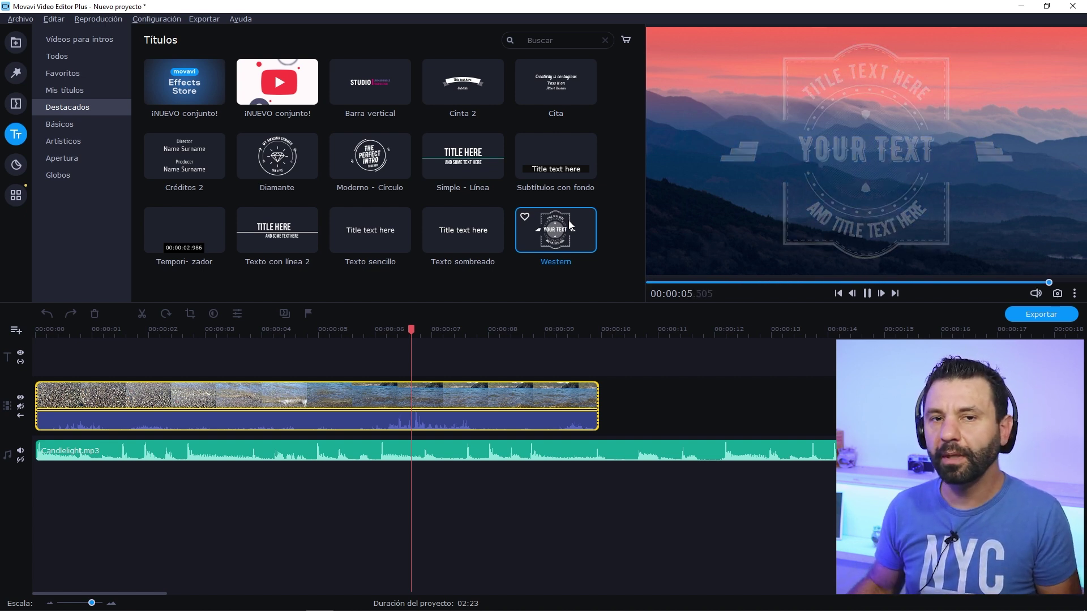
# Step: Open the effects store from the title library and look through the popular sets and their prices
pyautogui.click(625, 39)
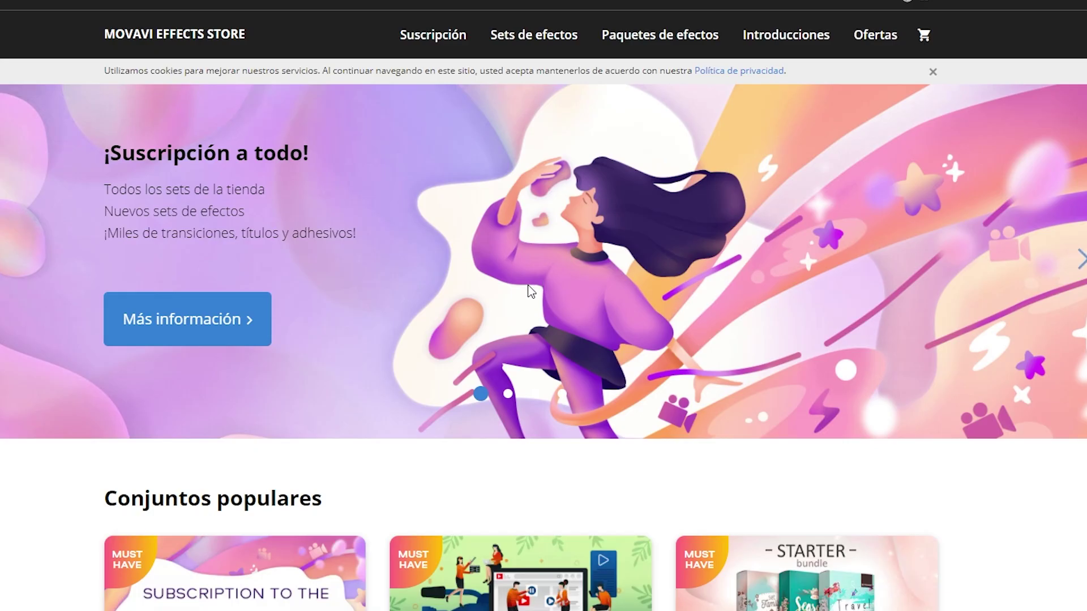
pyautogui.scroll(-5, 489, 281)
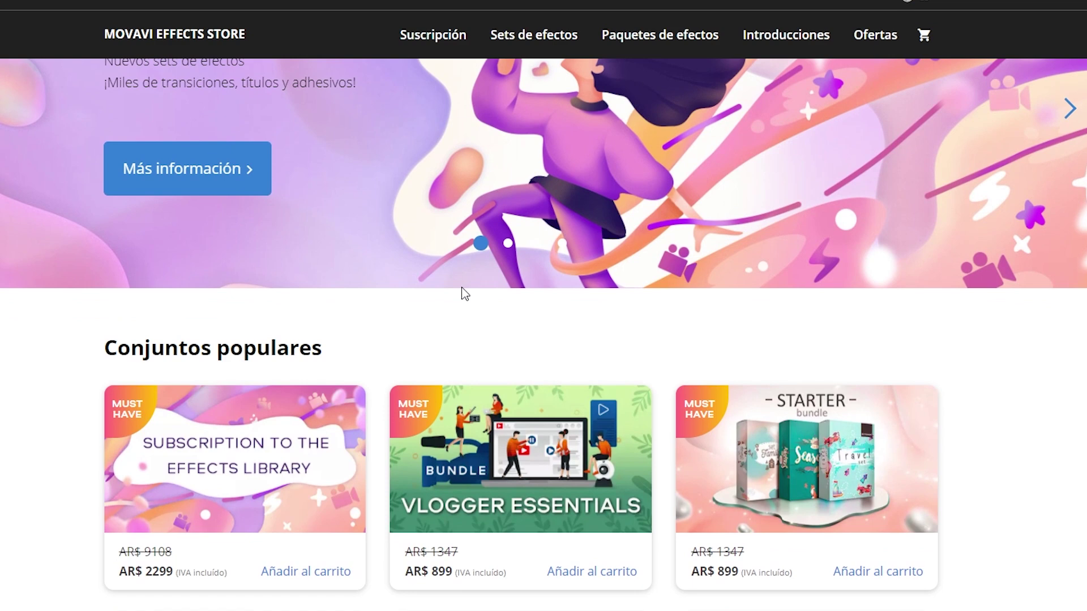
pyautogui.scroll(-2, 465, 297)
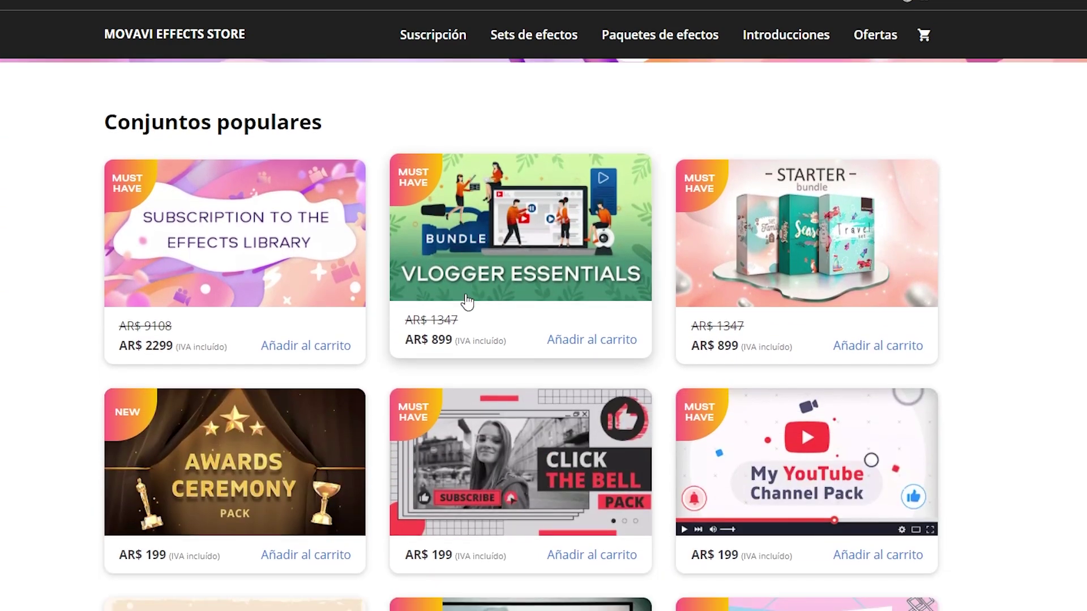
pyautogui.scroll(-3, 498, 324)
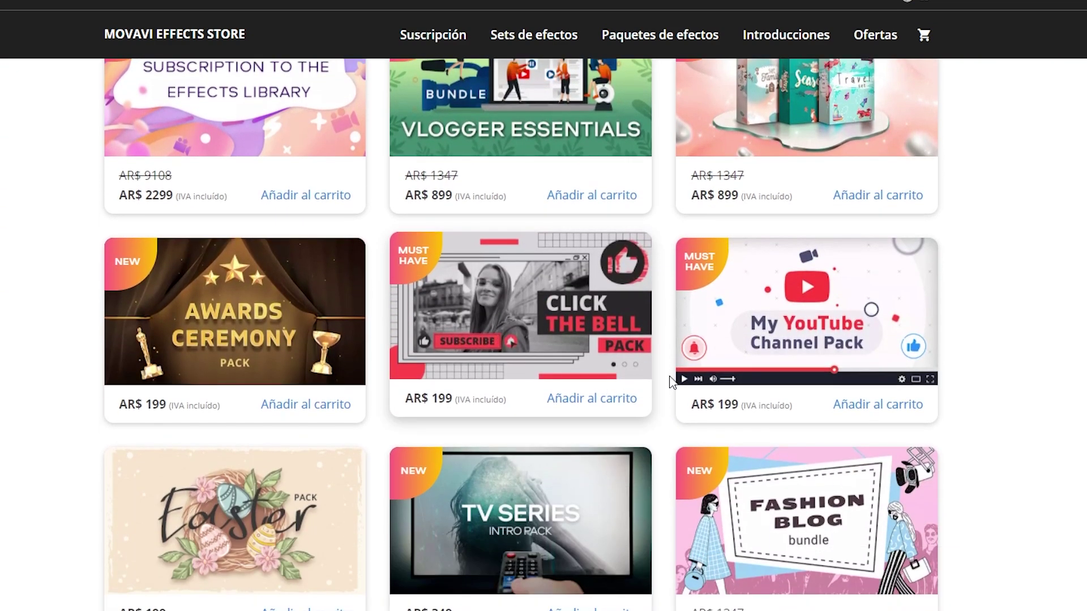
pyautogui.scroll(-1, 361, 407)
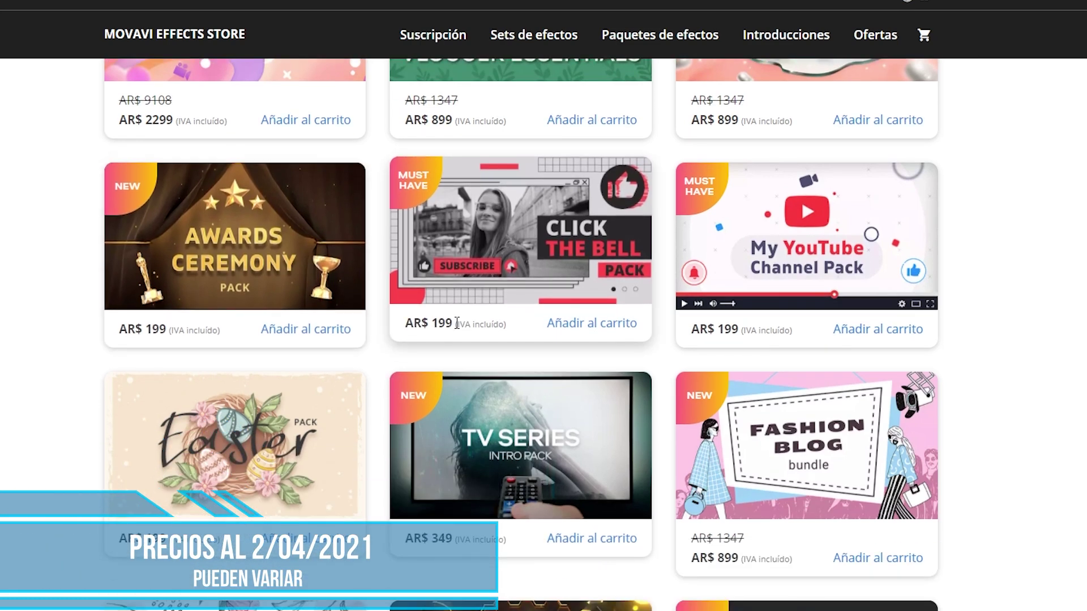
pyautogui.scroll(-1, 185, 224)
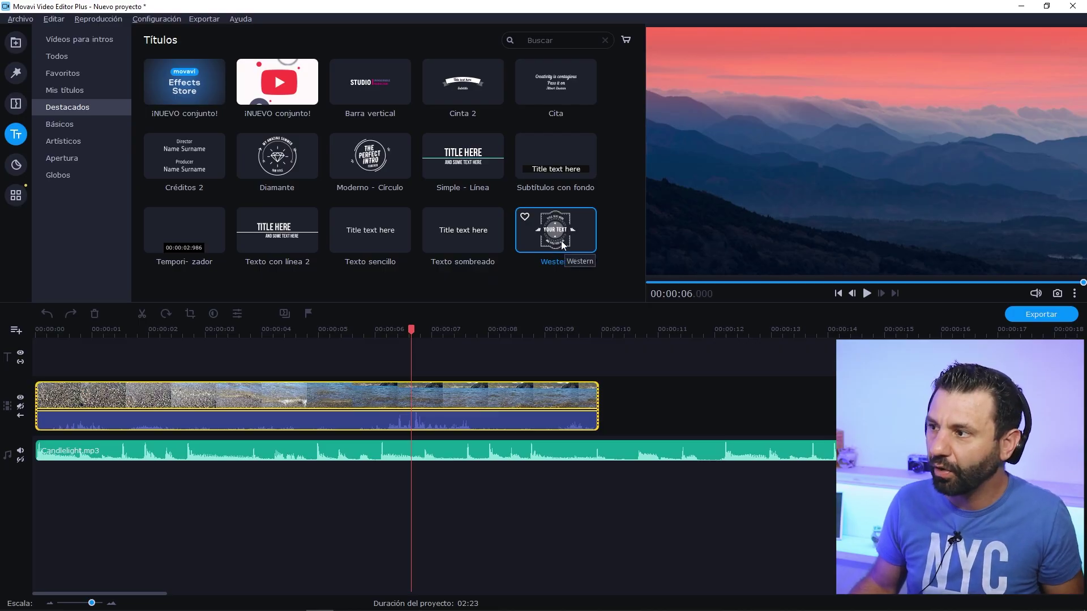
# Step: Place the Western title on the title track at about 6.45 seconds and open it for editing
pyautogui.moveTo(558, 243); pyautogui.dragTo(413, 363)
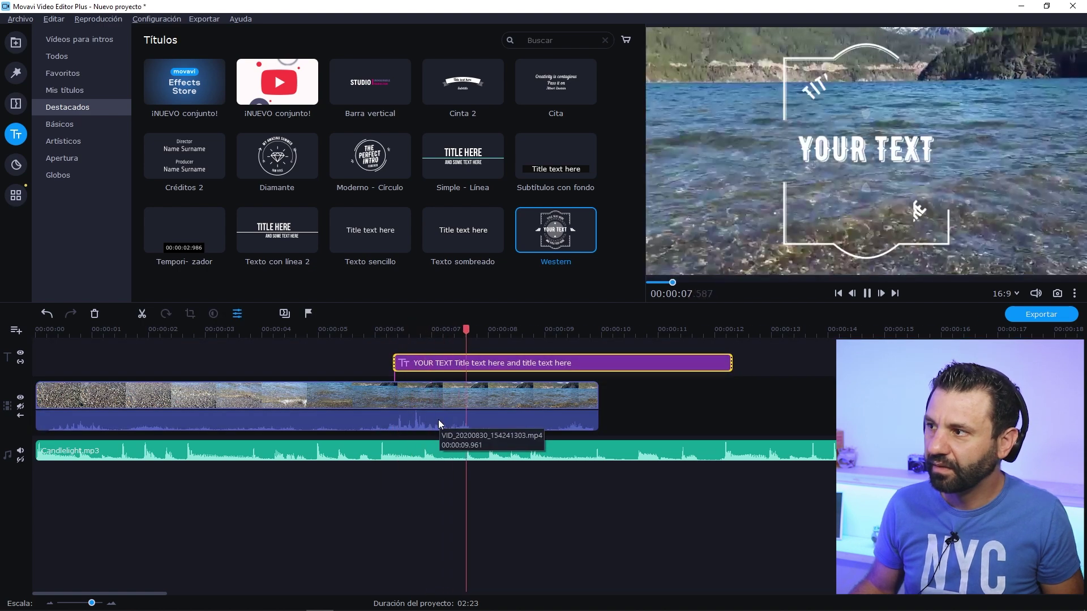
pyautogui.moveTo(405, 366); pyautogui.dragTo(412, 385)
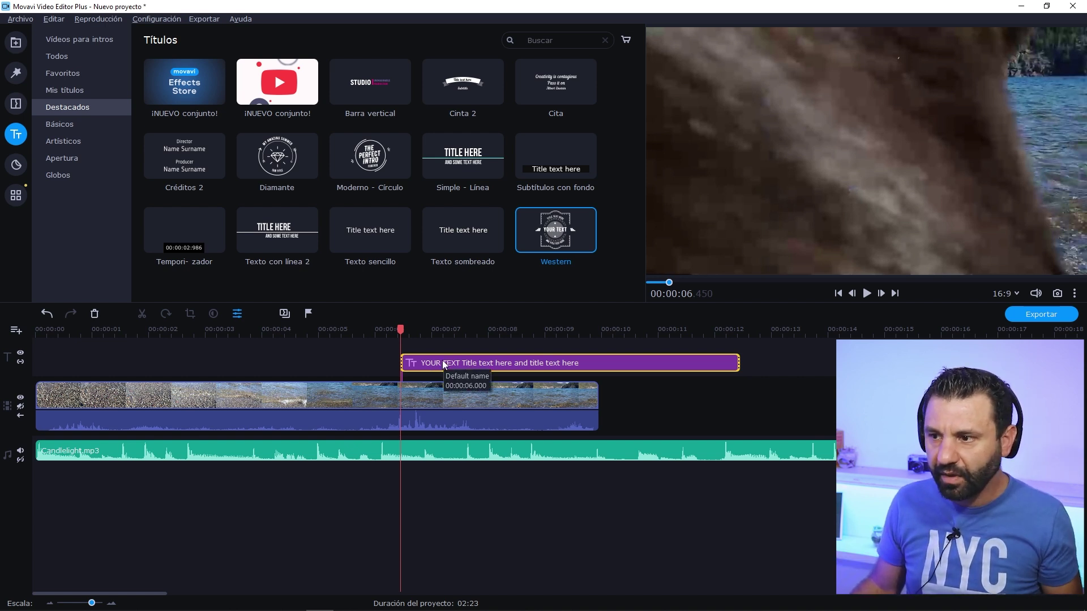
pyautogui.doubleClick(443, 360)
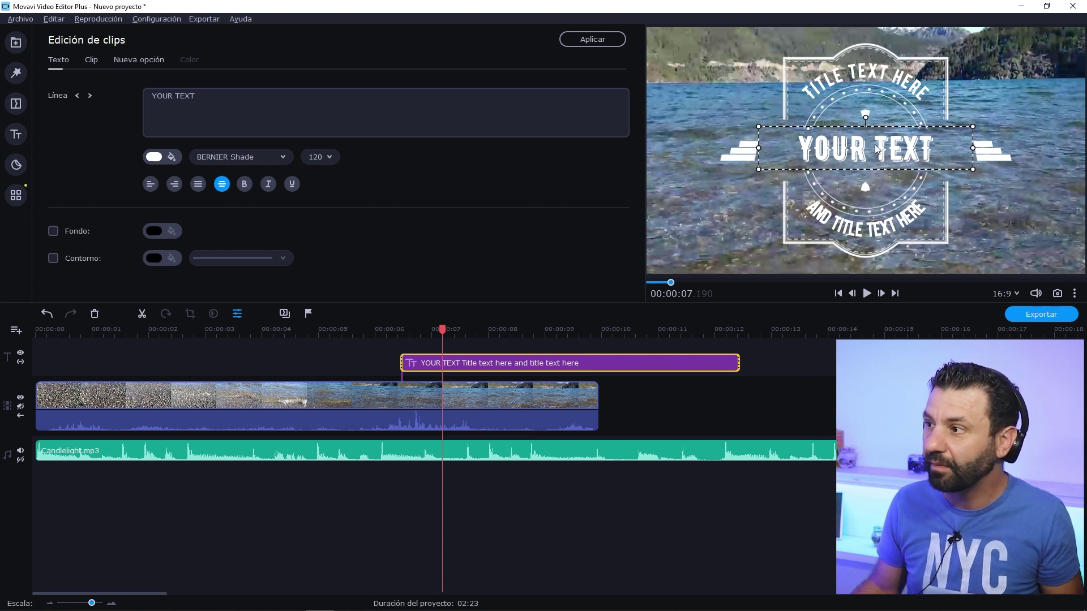
# Step: Replace the title's upper curved line with "patagonia argentina"
pyautogui.click(868, 83)
pyautogui.doubleClick(867, 74)
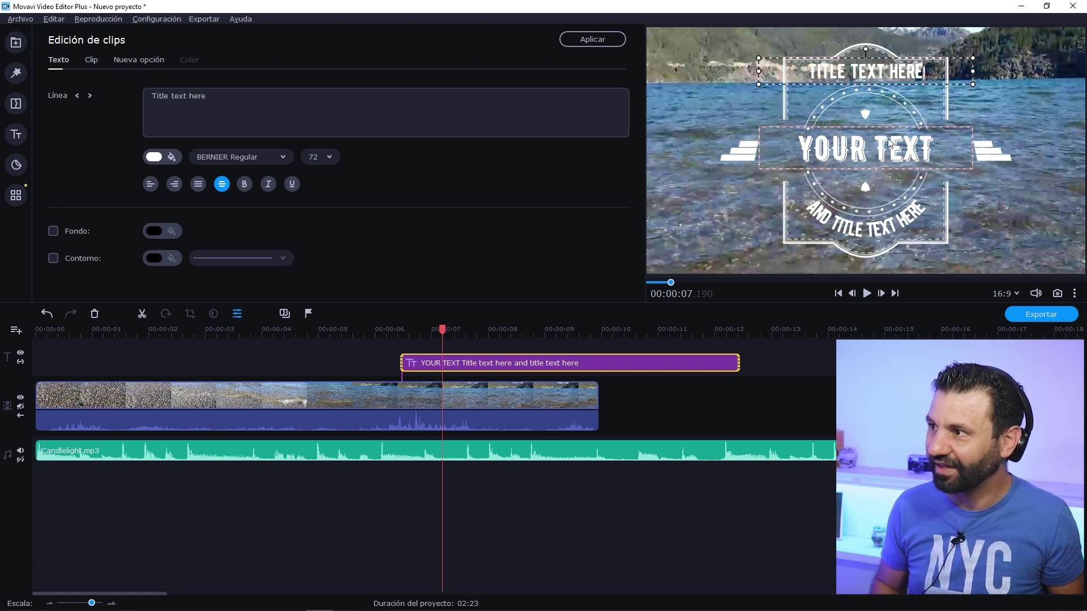
pyautogui.hotkey('ctrl', 'a')
pyautogui.write('pata')
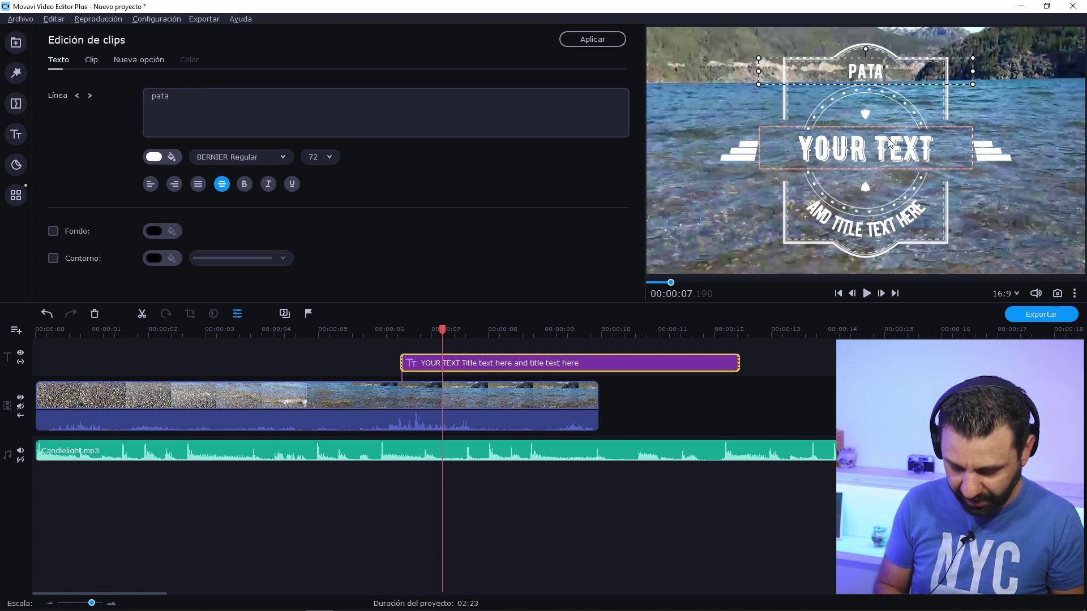
pyautogui.write('gonia argenti')
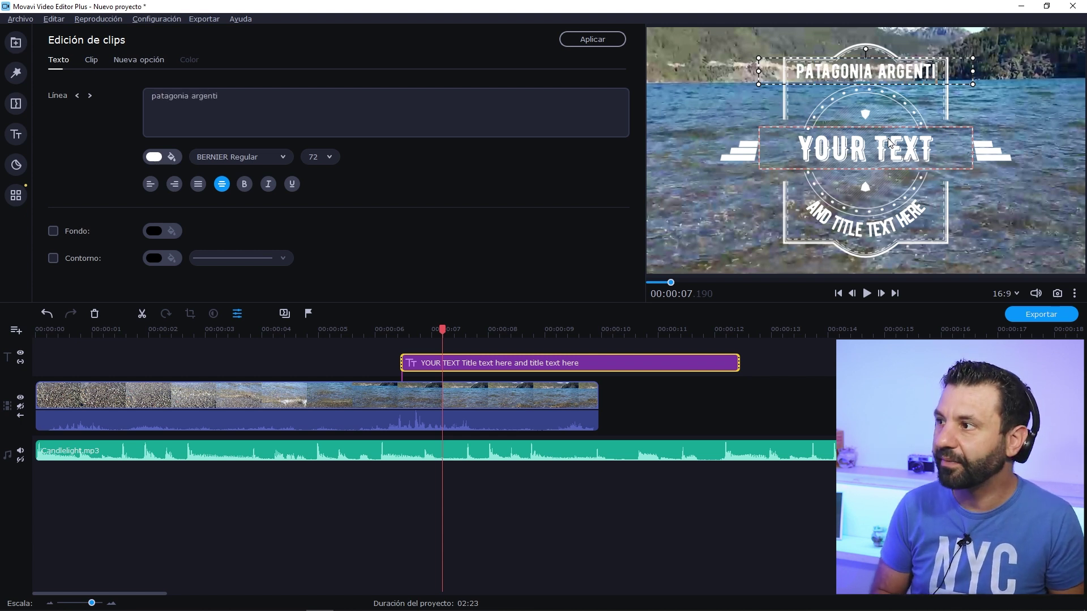
pyautogui.write('na')
# Step: Replace the title's large centre text with "pixel40"
pyautogui.doubleClick(888, 138)
pyautogui.press('BackSpace')
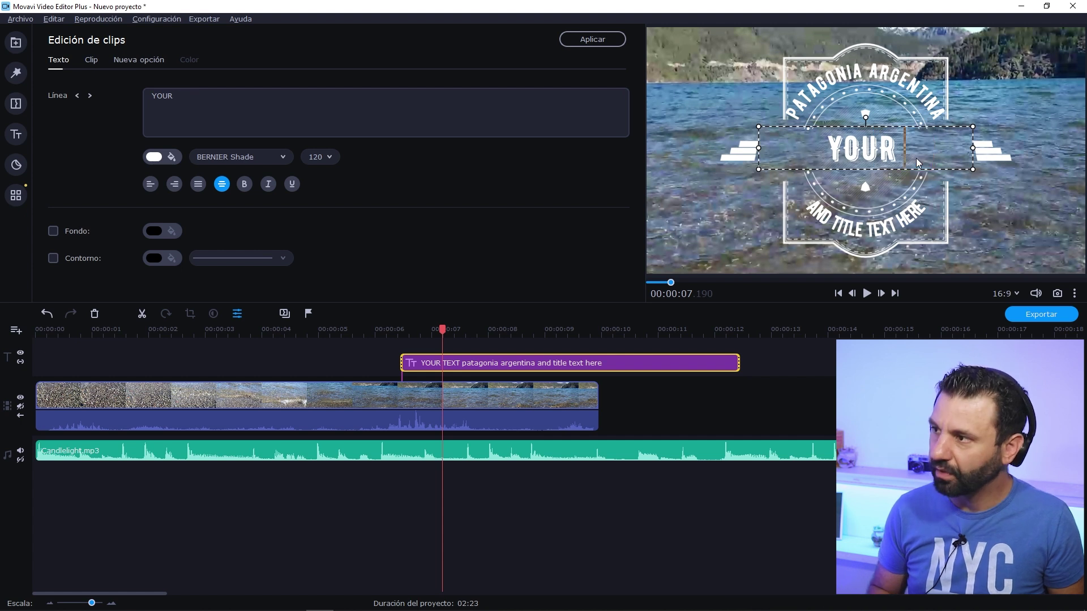
pyautogui.hotkey('ctrl', 'a')
pyautogui.write('pixel')
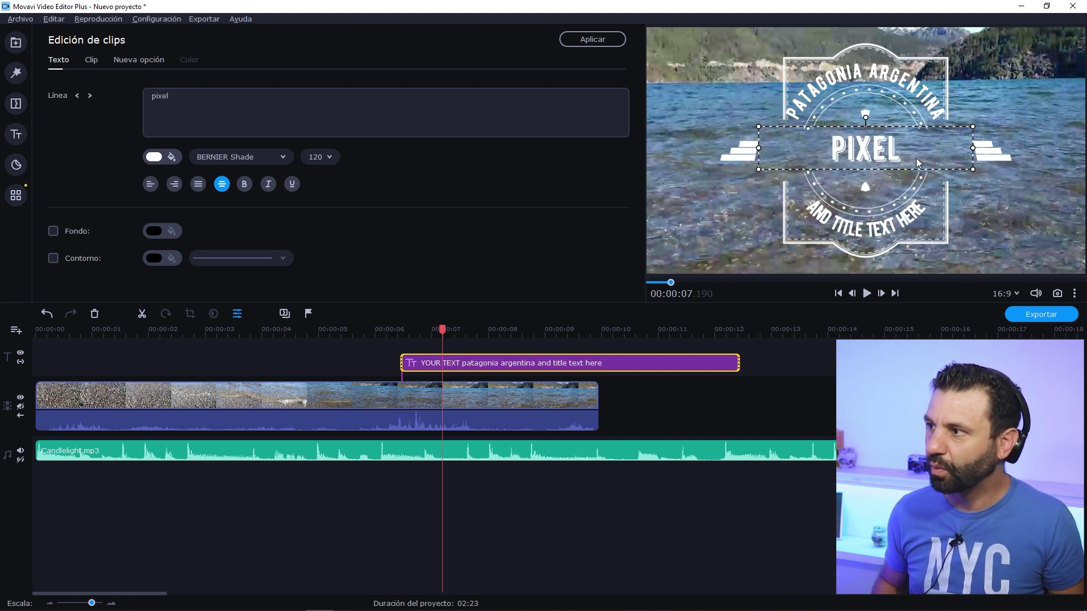
pyautogui.write('40')
# Step: Replace the title's lower curved line with "san martín de los andes"
pyautogui.click(908, 222)
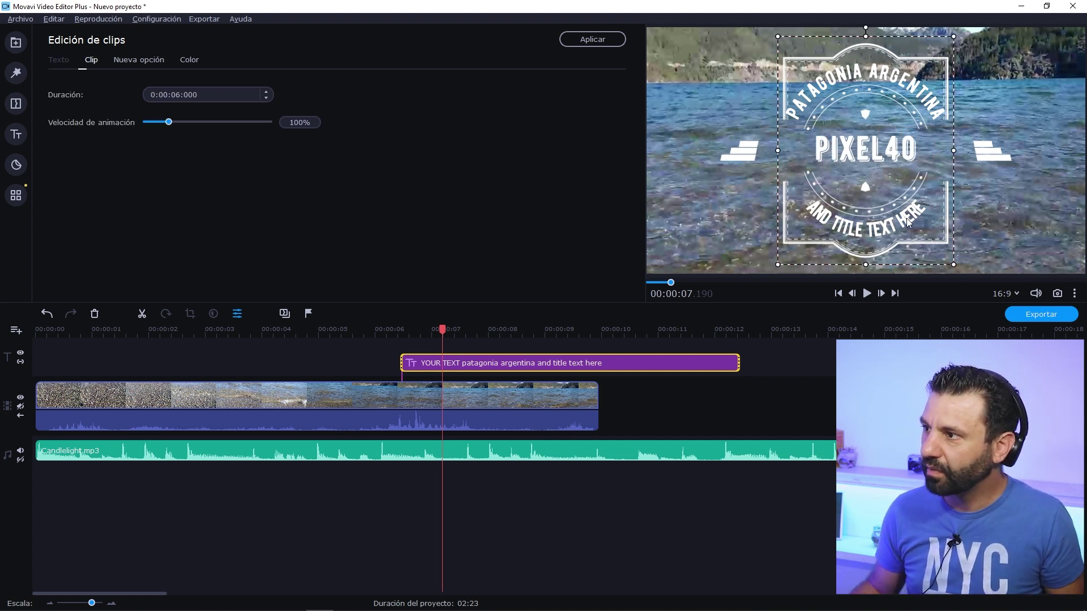
pyautogui.doubleClick(881, 227)
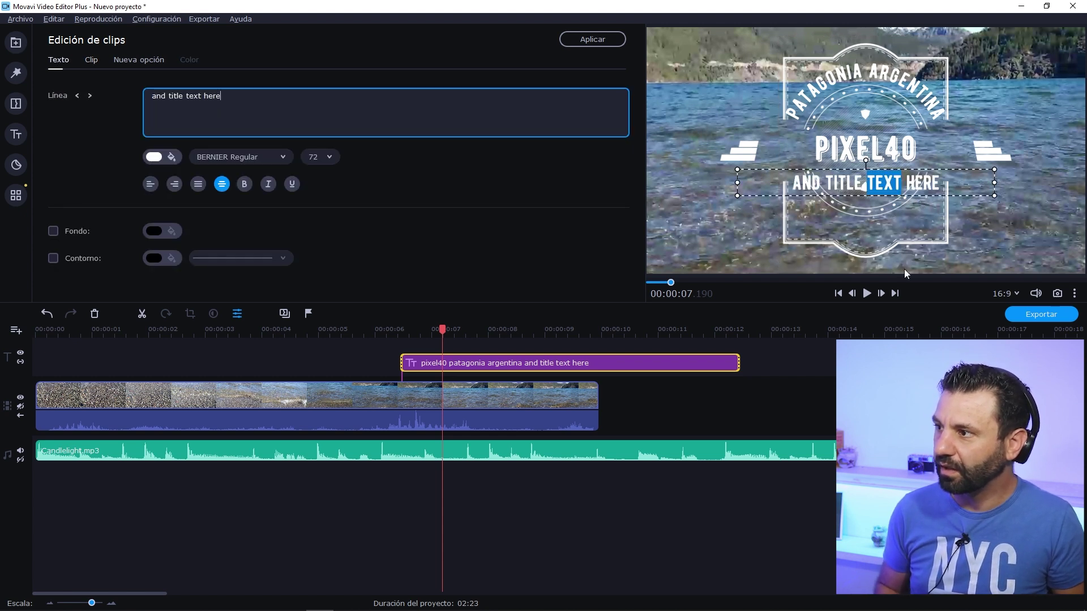
pyautogui.press('BackSpace')
pyautogui.hotkey('ctrl', 'a')
pyautogui.write('san martín de los andes')
# Step: Change the title's upper curved line to "lago lacar" and play the project from about 5 seconds to review the title
pyautogui.click(864, 76)
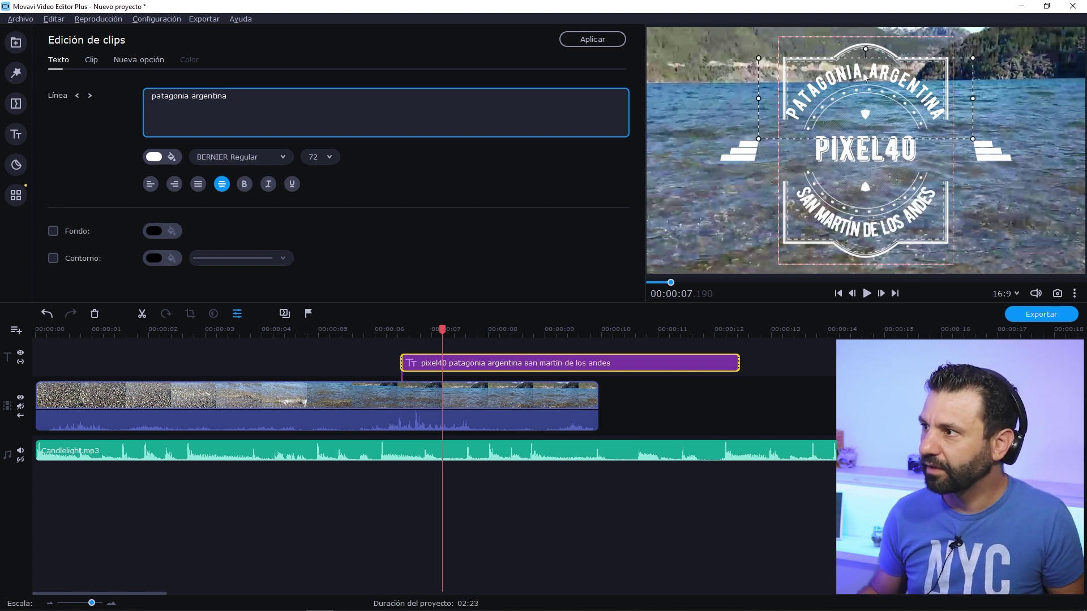
pyautogui.doubleClick(853, 77)
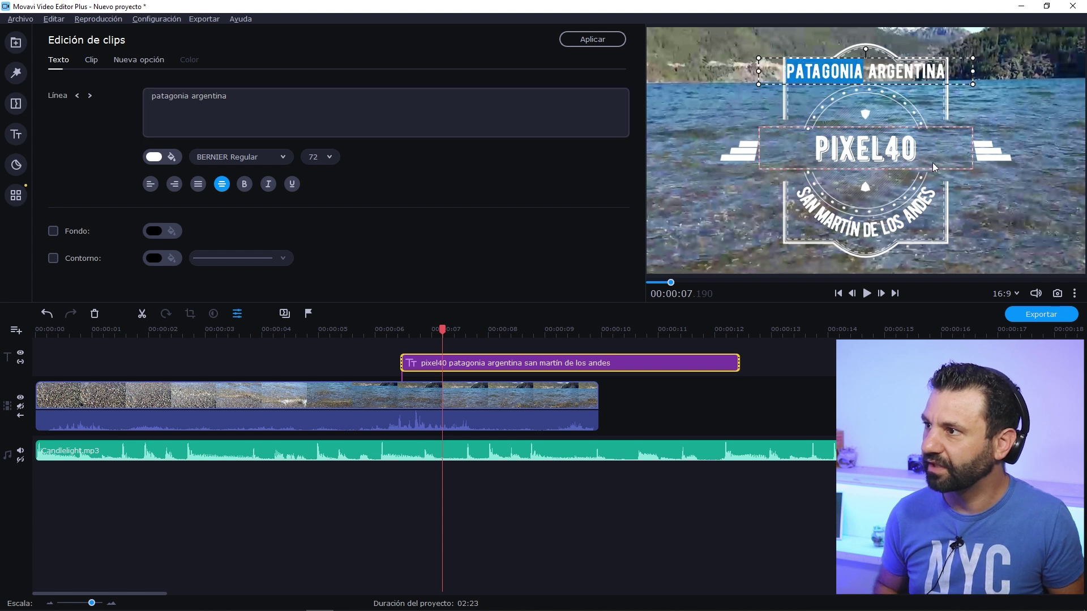
pyautogui.hotkey('ctrl', 'a')
pyautogui.write('lago lacar')
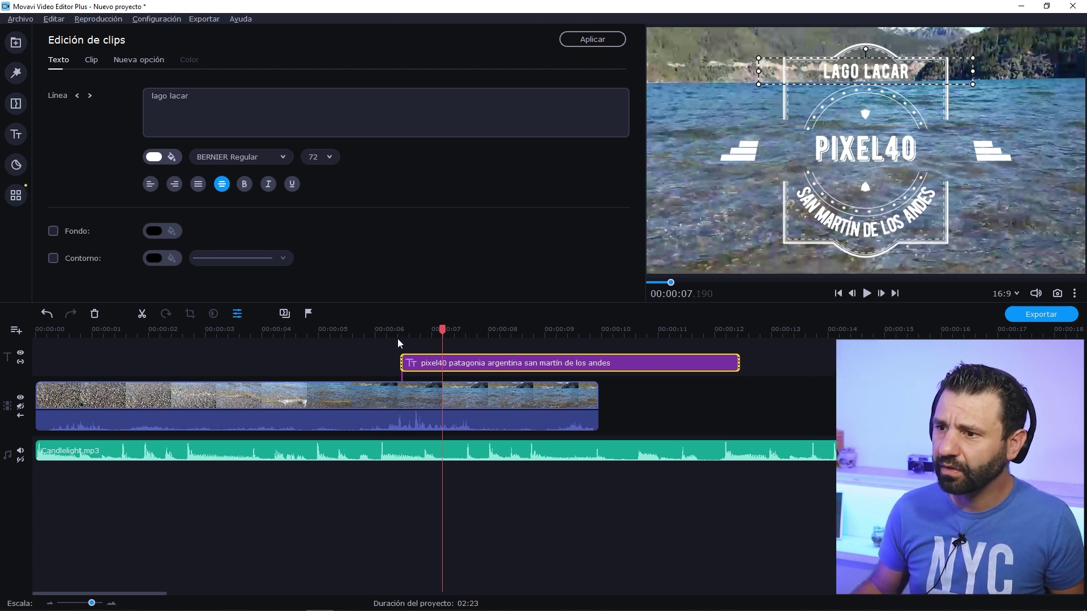
pyautogui.click(382, 330)
pyautogui.click(326, 330)
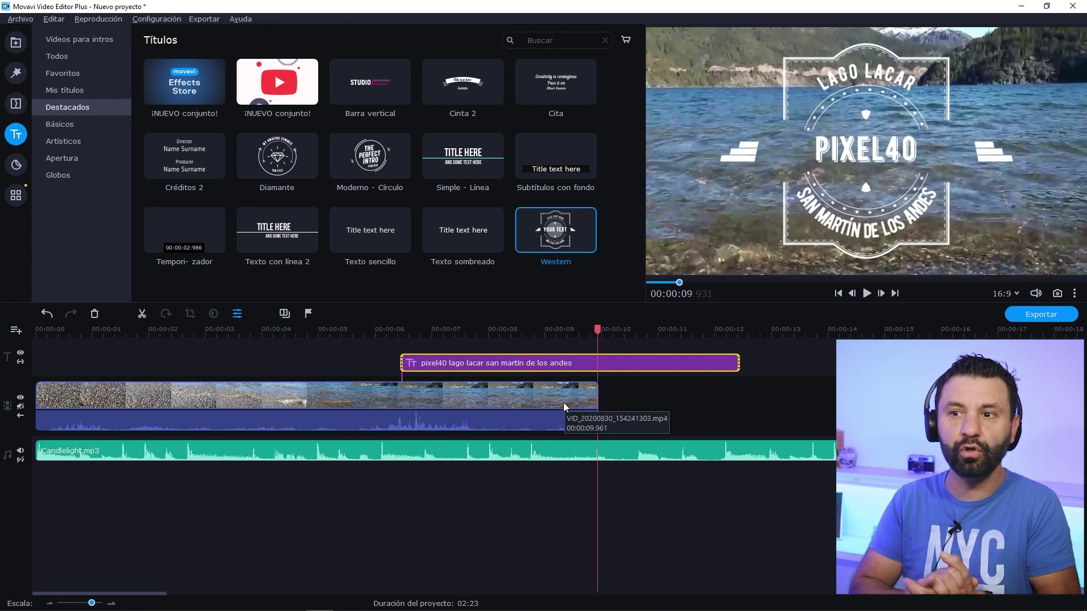
# Step: Split the lake clip on the video track at about 7.65 seconds
pyautogui.click(460, 393)
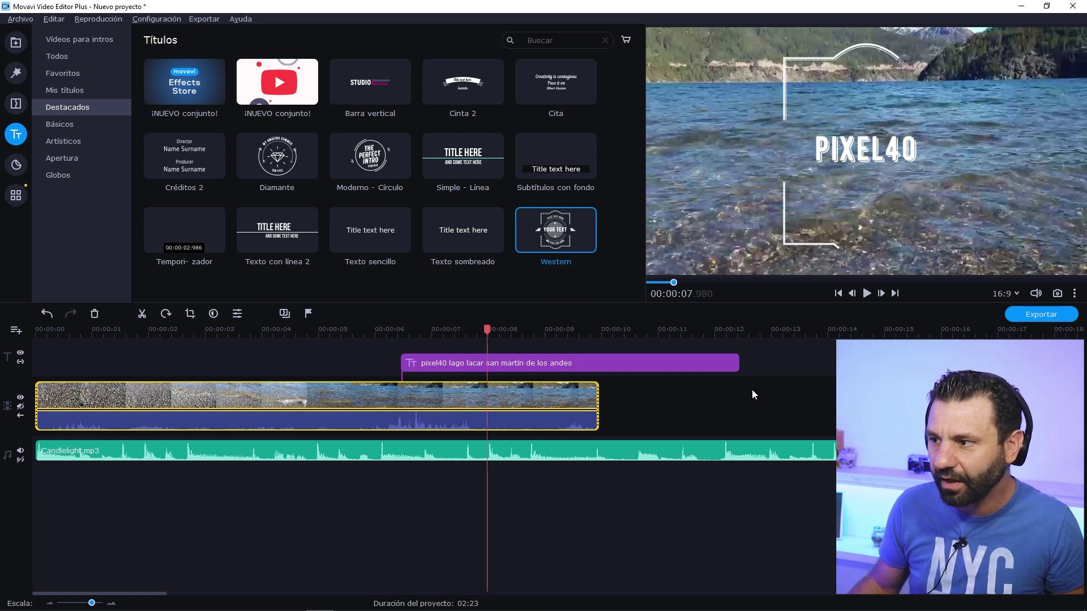
pyautogui.moveTo(457, 331); pyautogui.dragTo(468, 333)
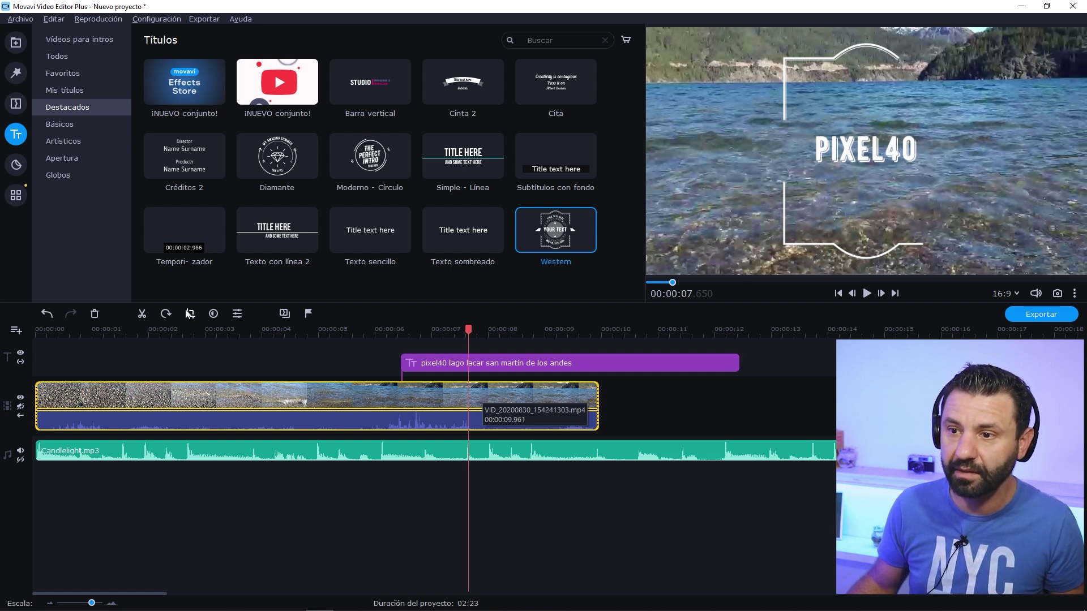
pyautogui.click(142, 313)
# Step: Duplicate the split-off second part of the lake clip and place the copy directly after it
pyautogui.click(494, 396)
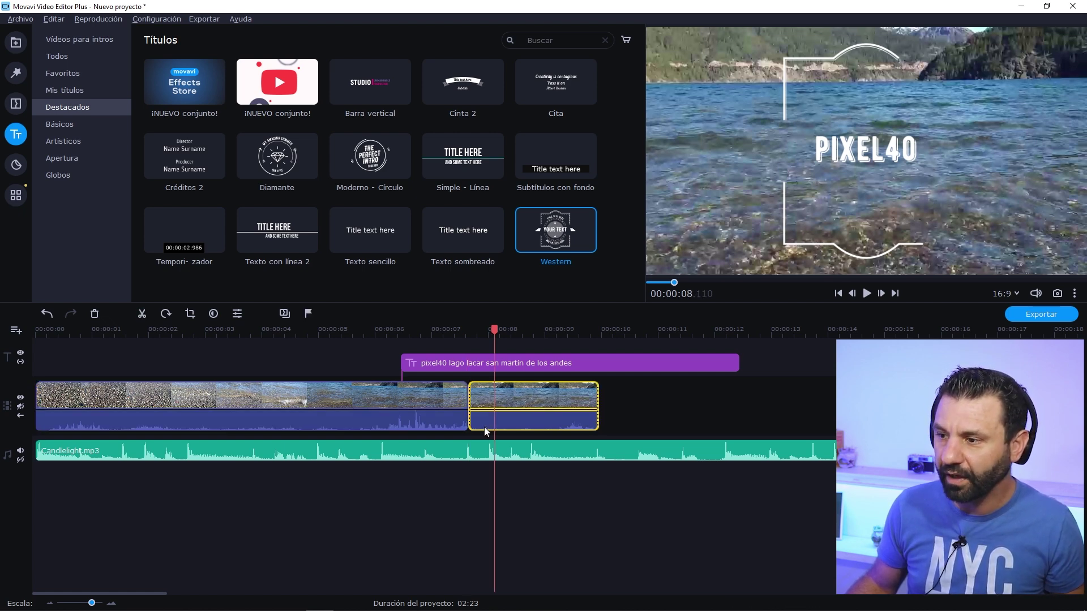
pyautogui.moveTo(495, 399); pyautogui.dragTo(619, 386)
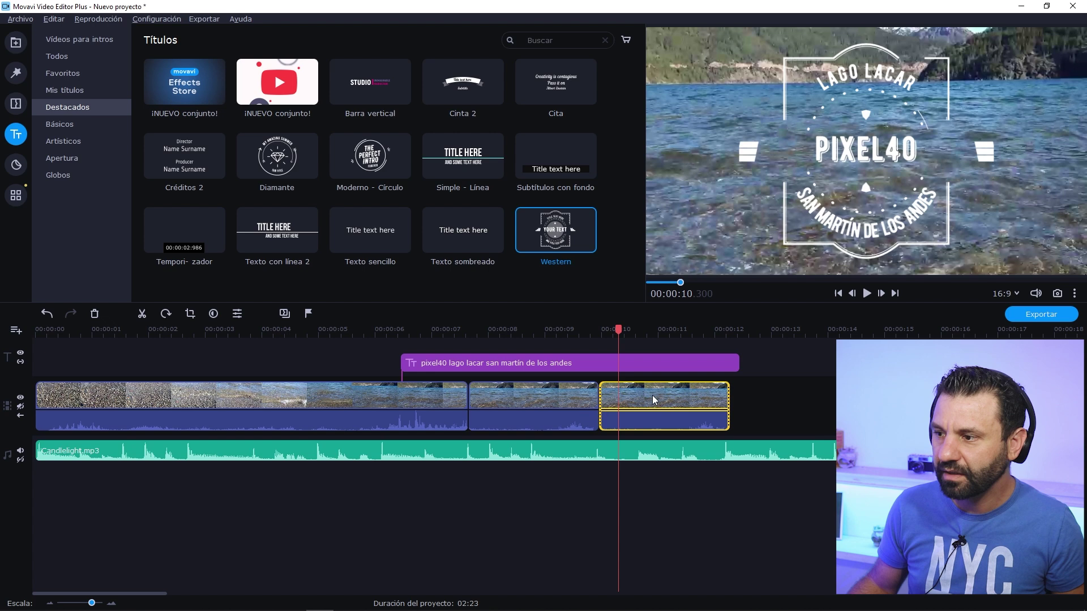
pyautogui.click(693, 397)
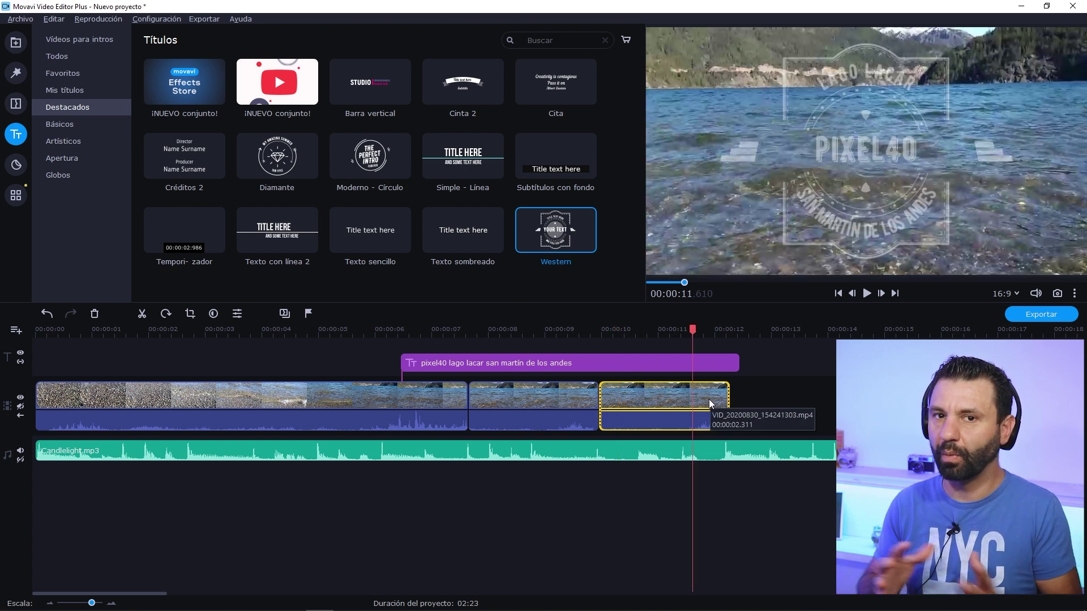
# Step: Lengthen the duplicated lake clip to the title's end and play the sequence from about 9.5 seconds
pyautogui.moveTo(645, 389)
pyautogui.mouseDown()
pyautogui.moveTo(748, 389)
pyautogui.moveTo(657, 403)
pyautogui.mouseUp()
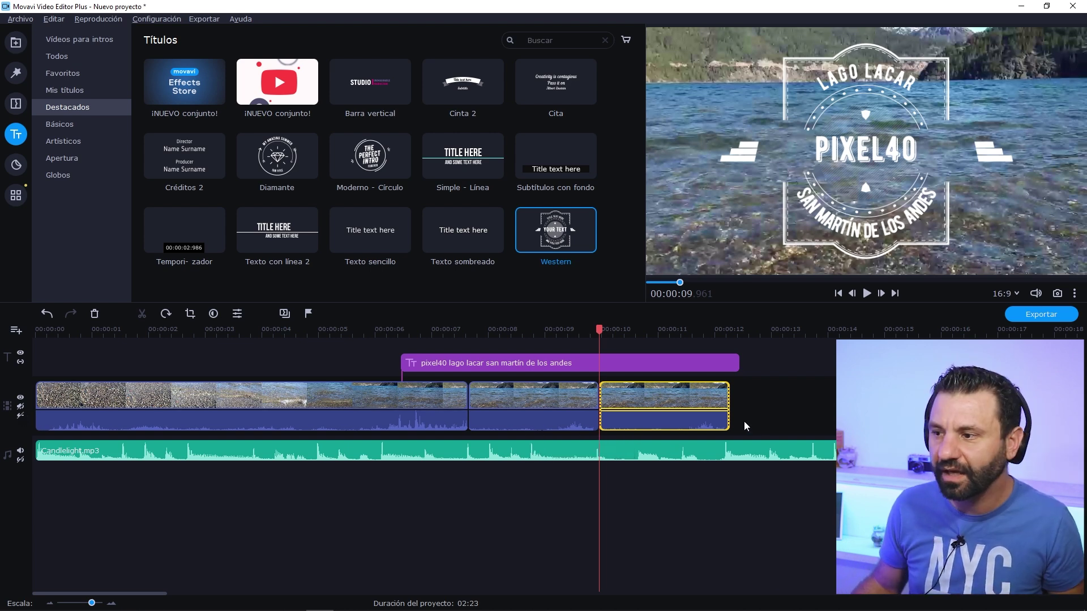
pyautogui.moveTo(657, 396); pyautogui.dragTo(602, 401)
pyautogui.click(594, 329)
pyautogui.moveTo(594, 329); pyautogui.dragTo(571, 333)
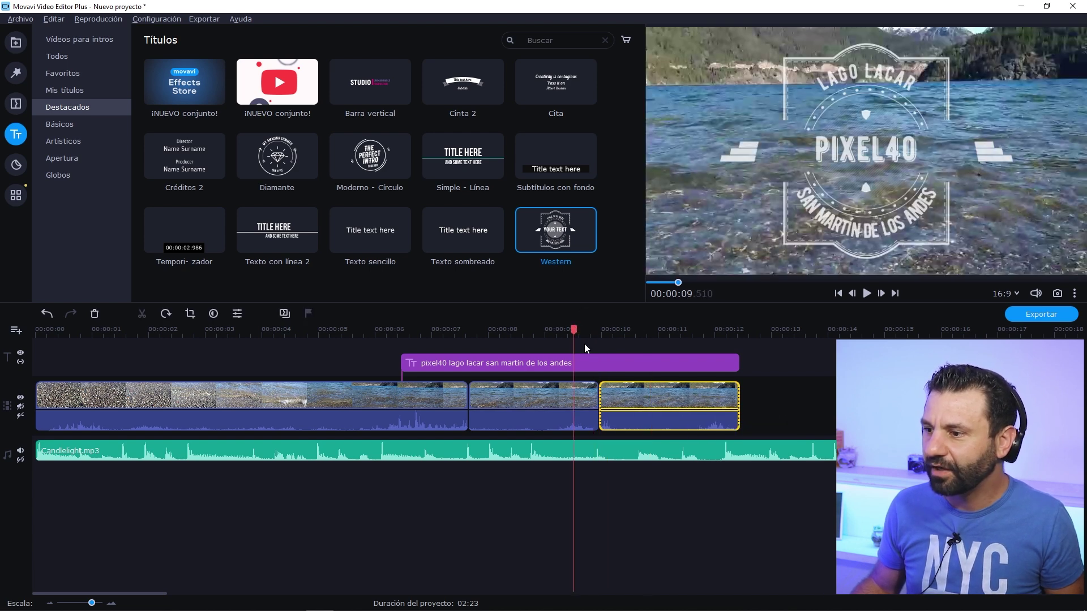
pyautogui.press('space')
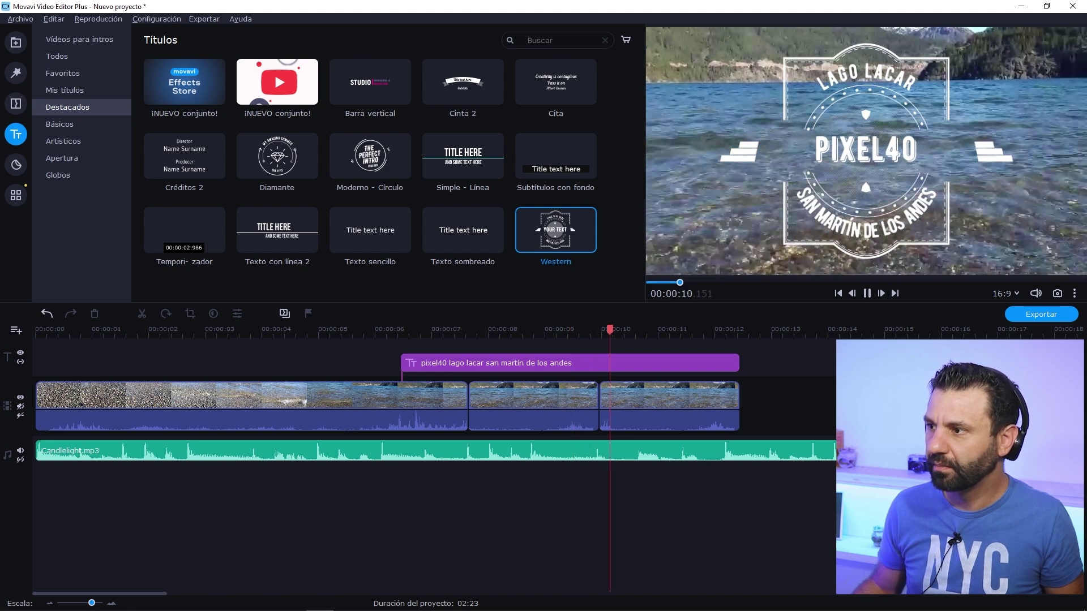
pyautogui.click(720, 400)
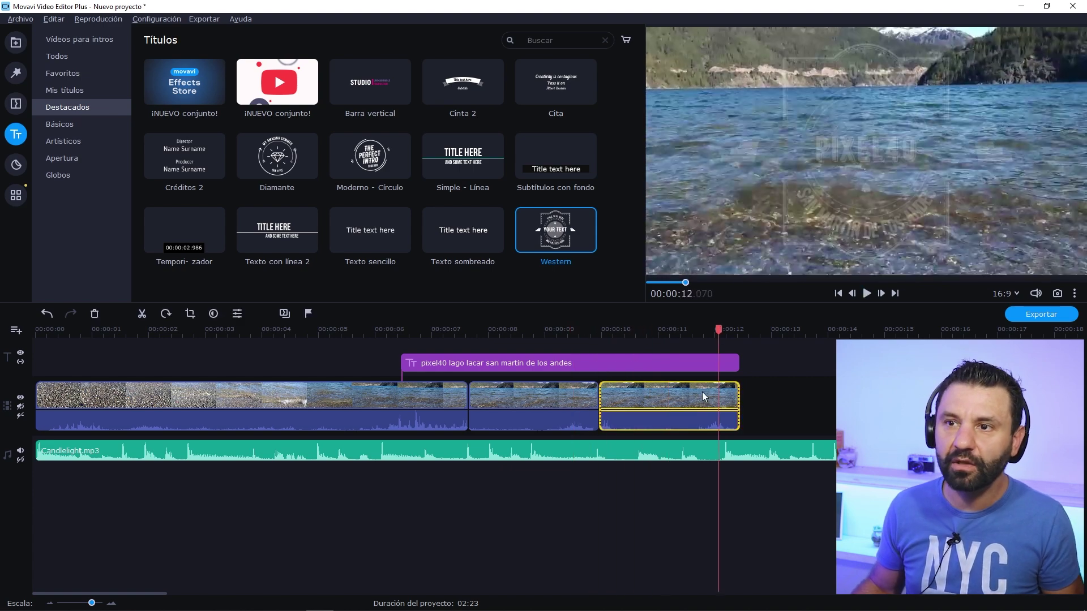
# Step: Apply the featured filter "Lente rota" to the last lake clip
pyautogui.click(16, 76)
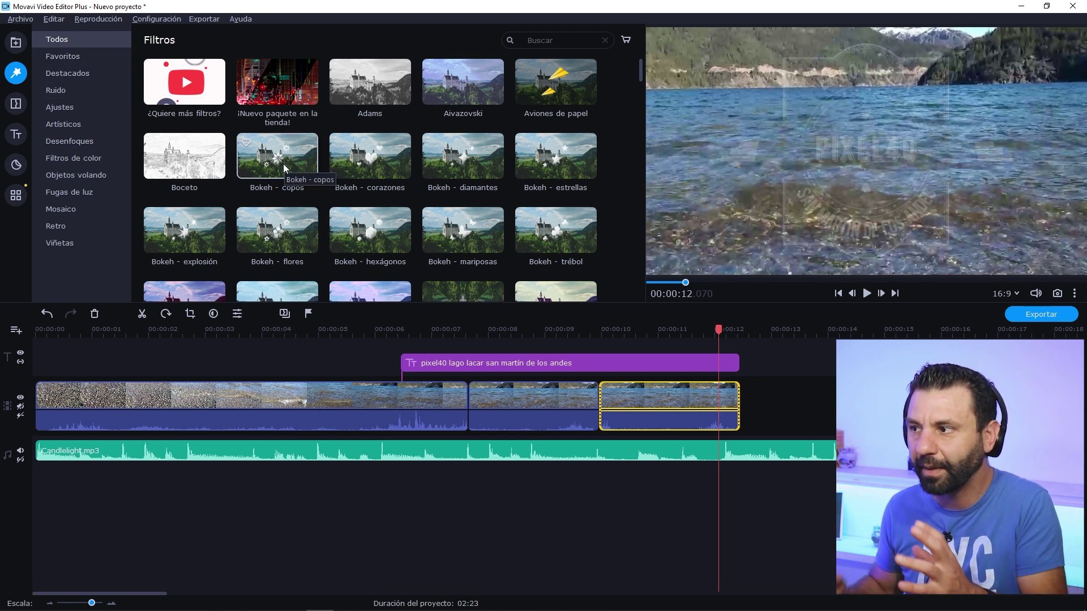
pyautogui.click(73, 75)
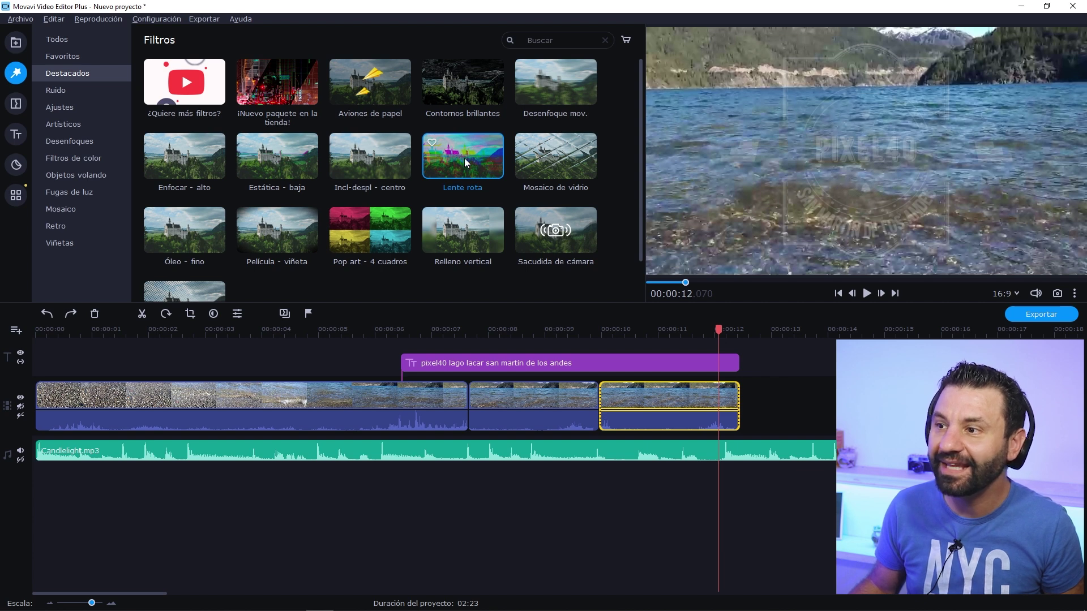
pyautogui.moveTo(466, 162); pyautogui.dragTo(630, 403)
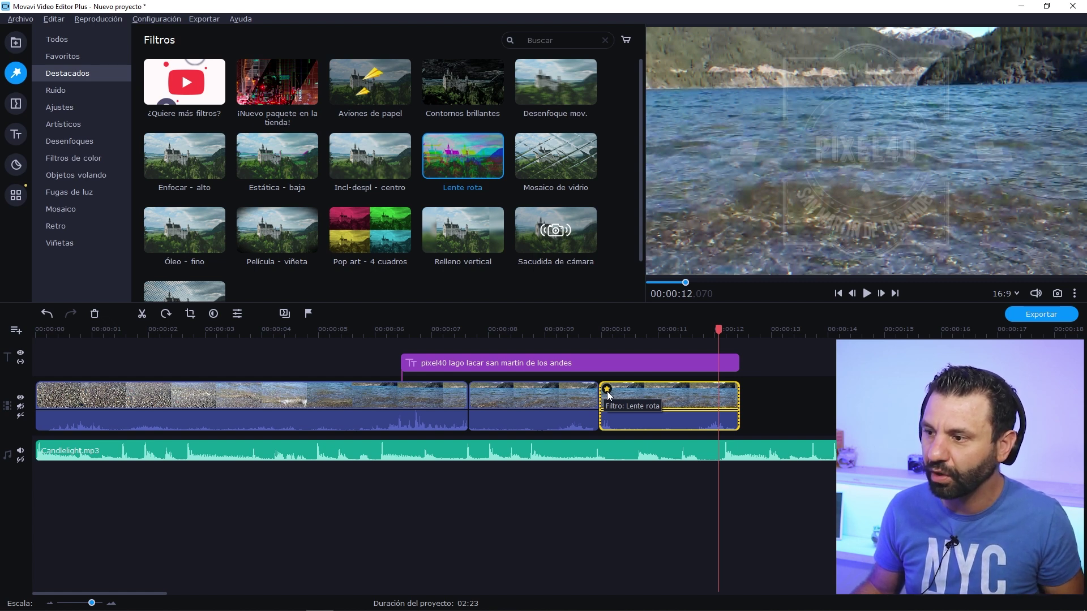
# Step: Show the effects applied to the last lake clip and play the filter from about 9.8 seconds
pyautogui.doubleClick(658, 395)
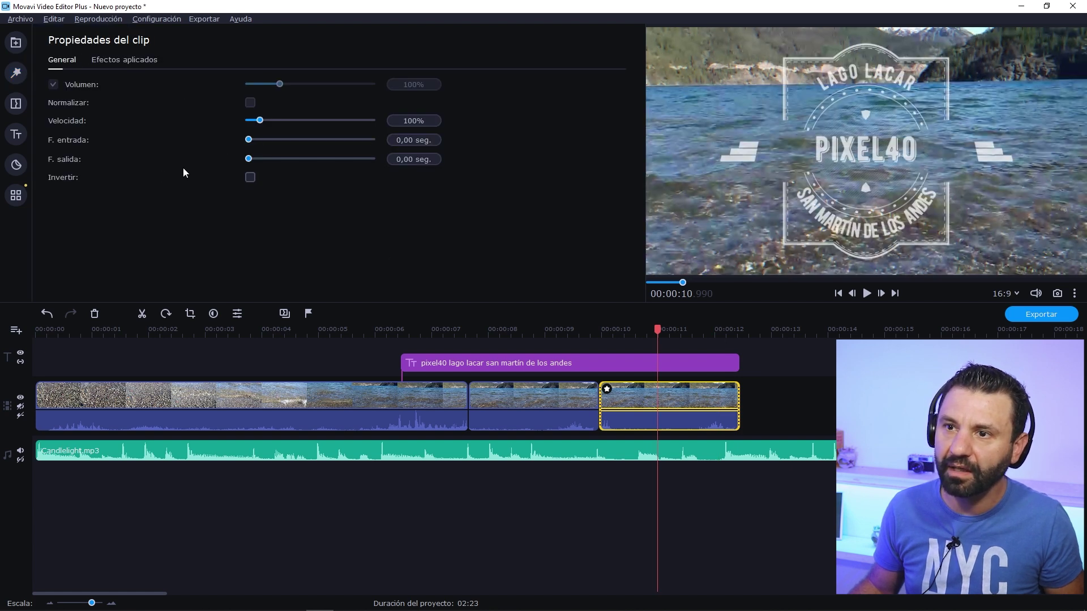
pyautogui.click(121, 62)
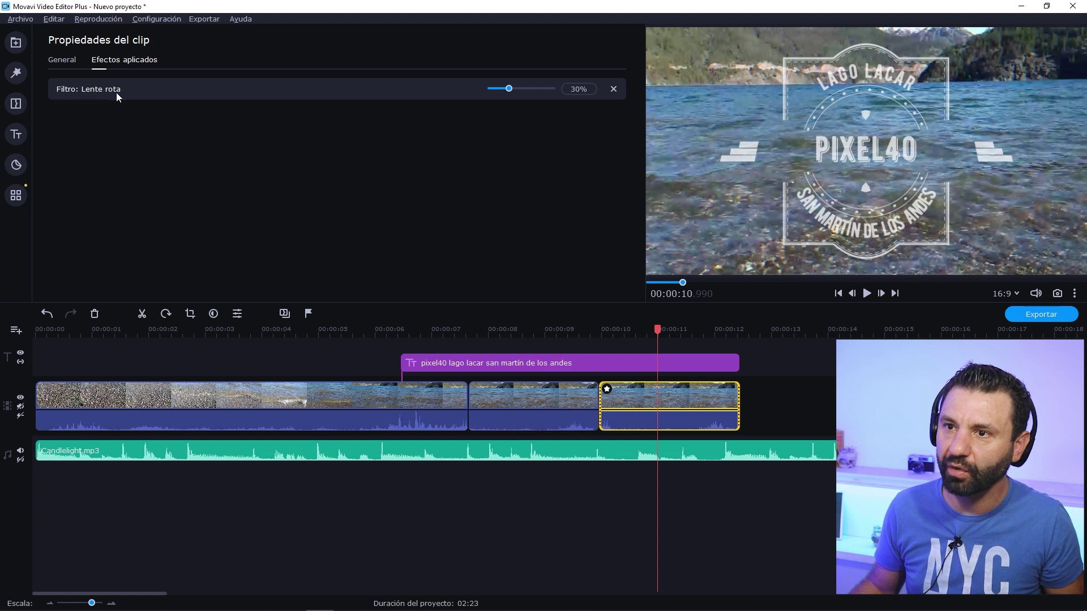
pyautogui.click(591, 331)
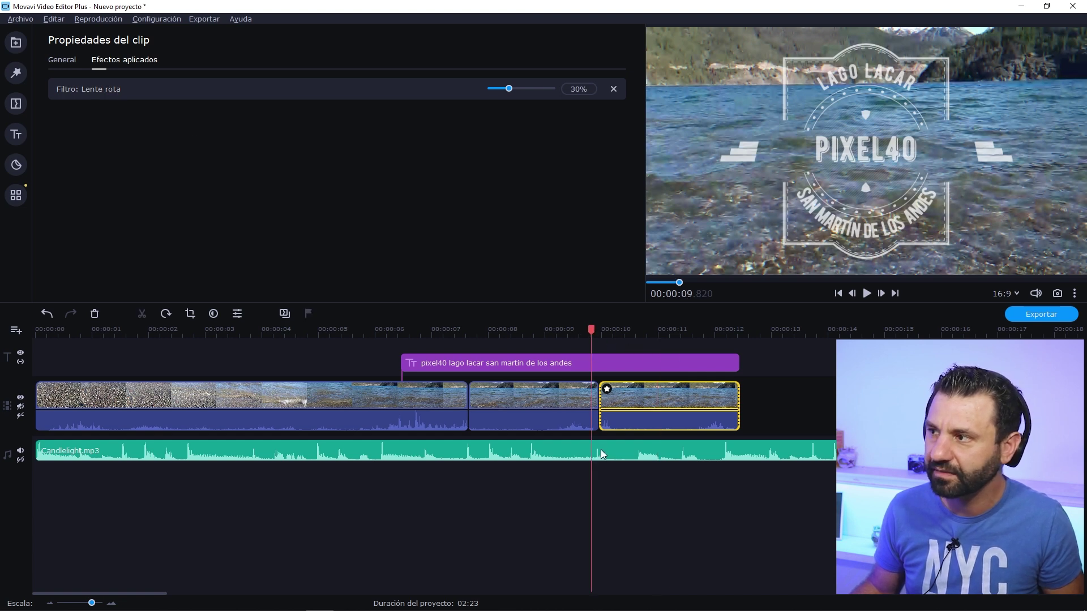
pyautogui.press('space')
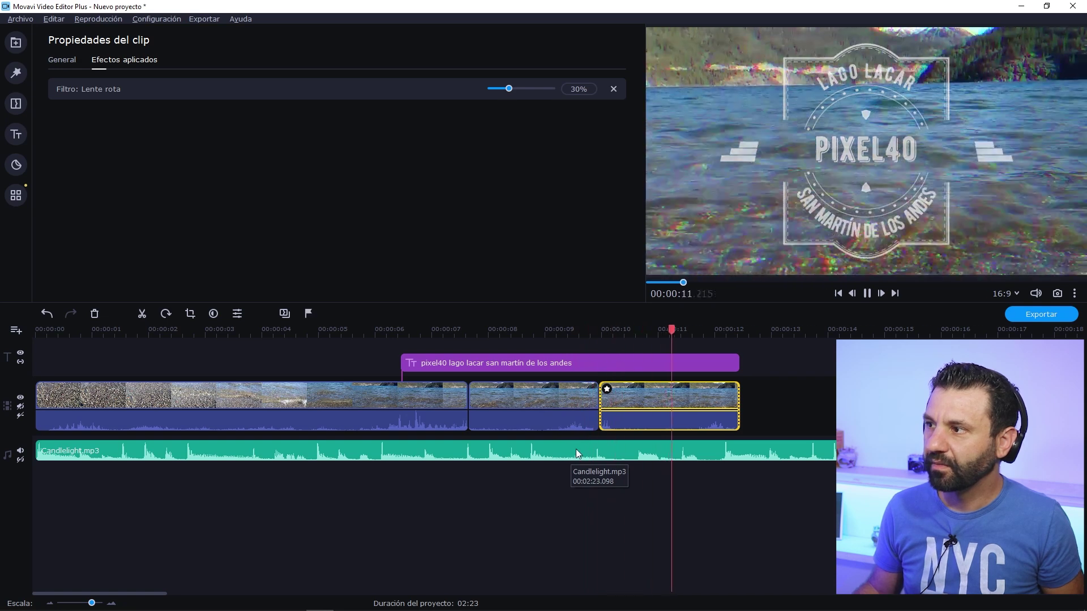
pyautogui.press('space')
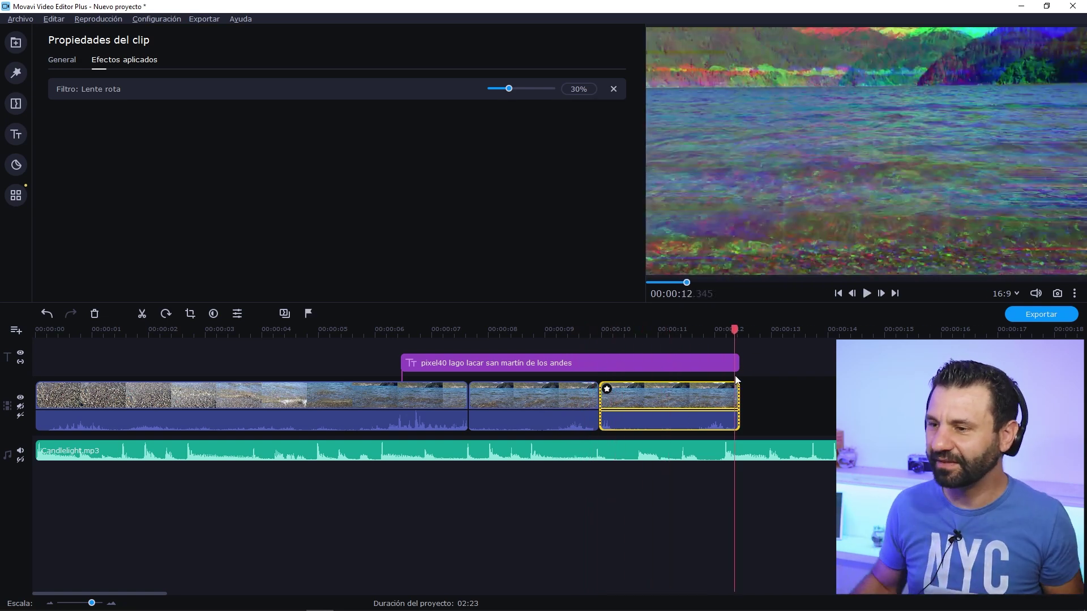
# Step: Add a fade-out to the last lake clip and check its ending
pyautogui.click(758, 402)
pyautogui.click(736, 403)
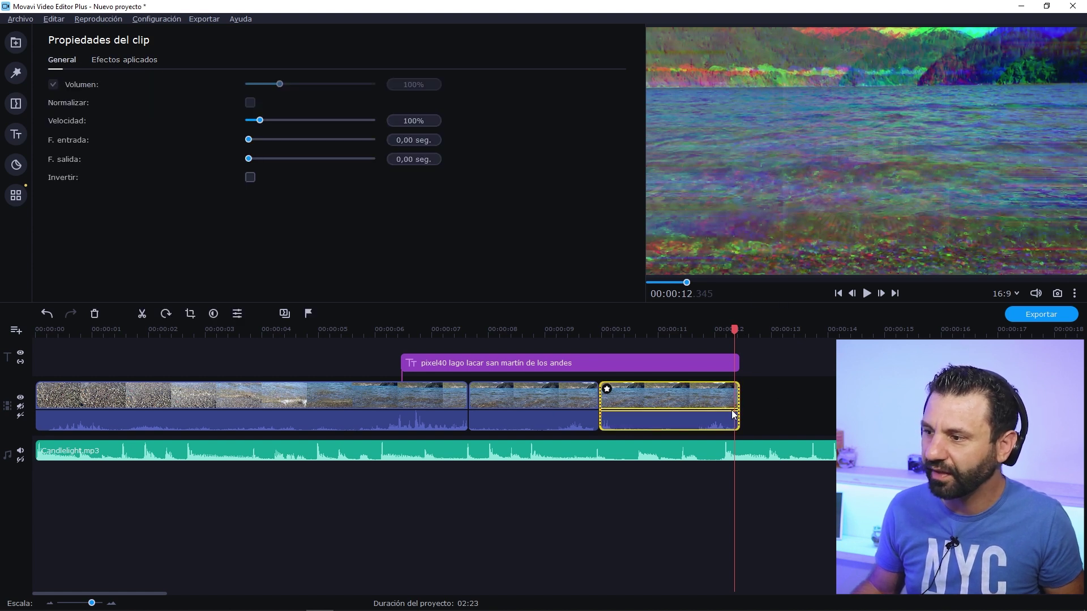
pyautogui.click(692, 404)
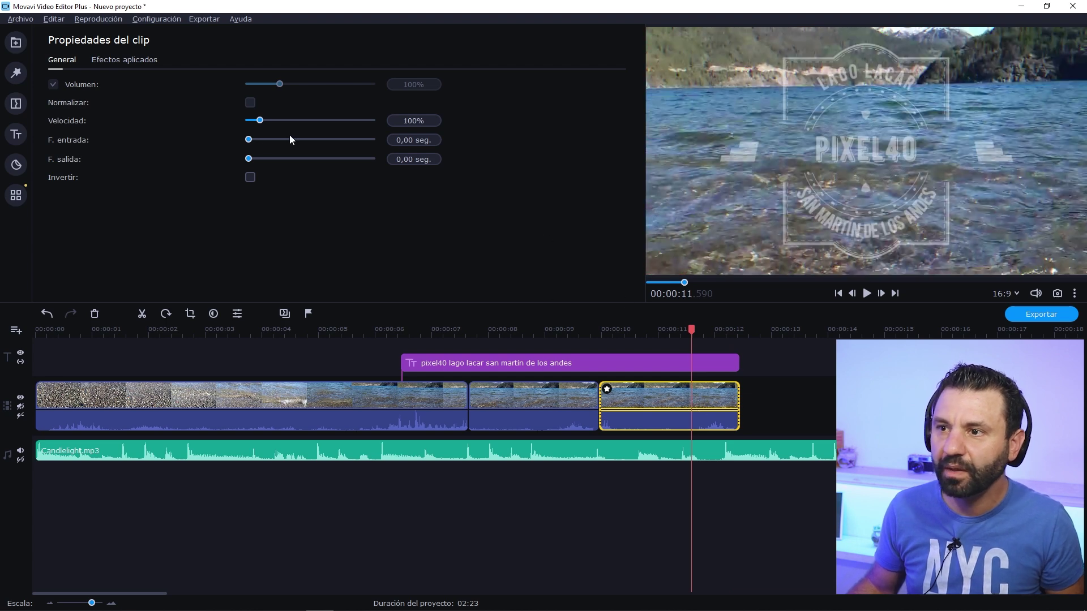
pyautogui.moveTo(253, 159); pyautogui.dragTo(285, 158)
pyautogui.press('space')
pyautogui.click(734, 327)
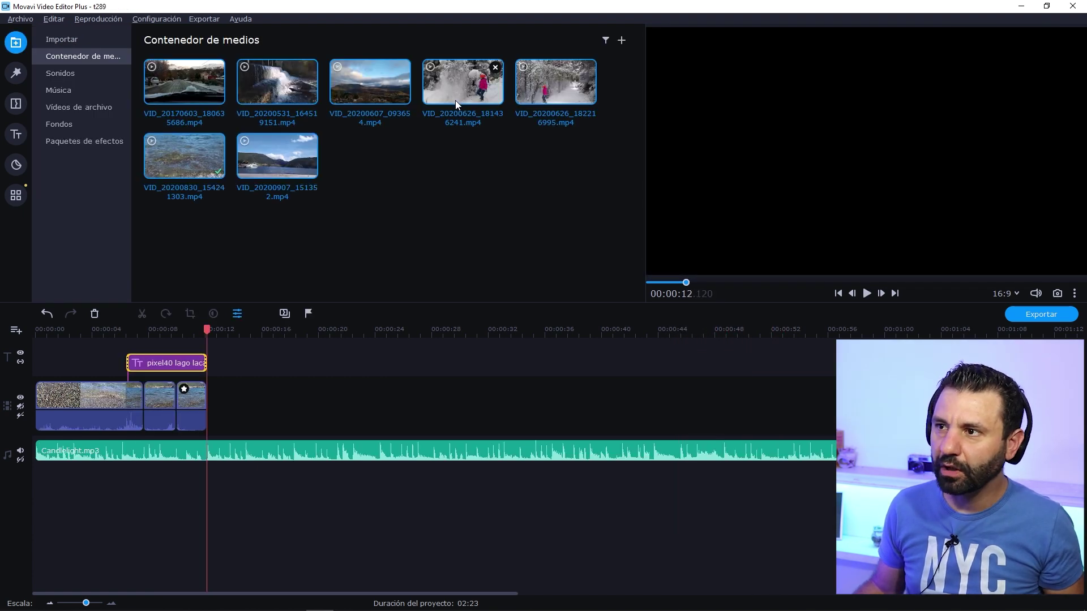
# Step: Add the snow clip VID_20200626_181436241.mp4 directly after the lake clips and preview it
pyautogui.moveTo(455, 100)
pyautogui.mouseDown()
pyautogui.moveTo(463, 173)
pyautogui.moveTo(280, 406)
pyautogui.moveTo(214, 409)
pyautogui.mouseUp()
pyautogui.press('space')
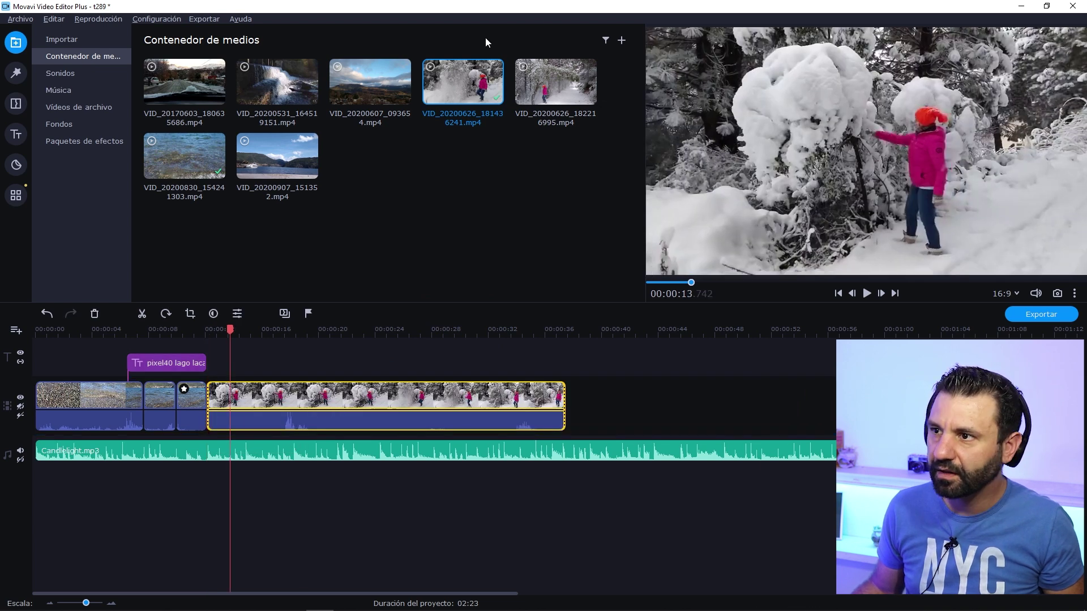
pyautogui.click(472, 96)
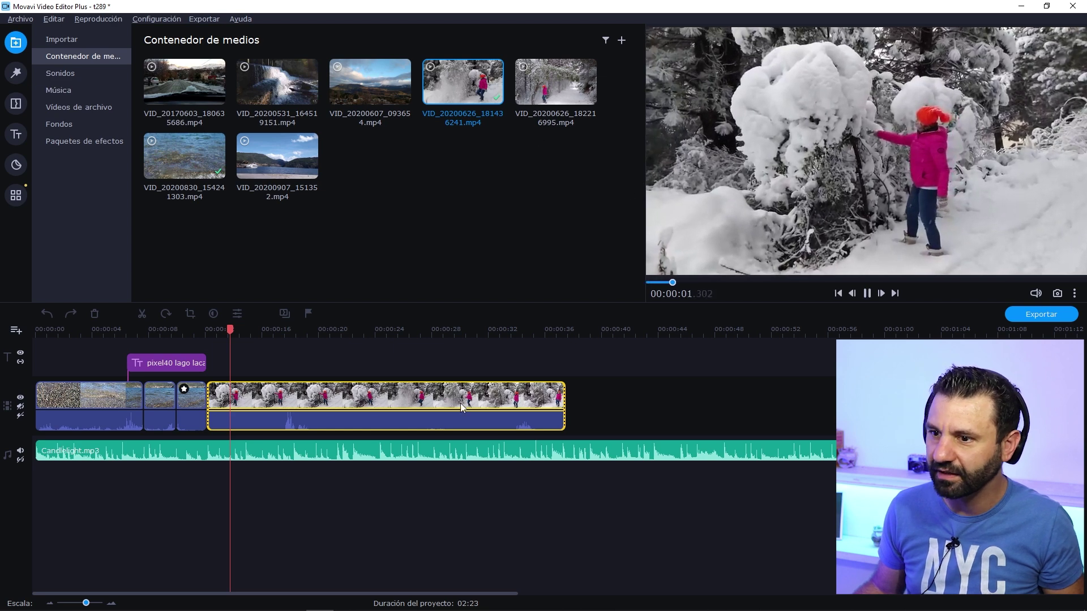
# Step: Split the snow clip at about 17.44 seconds
pyautogui.click(271, 330)
pyautogui.moveTo(272, 331); pyautogui.dragTo(282, 331)
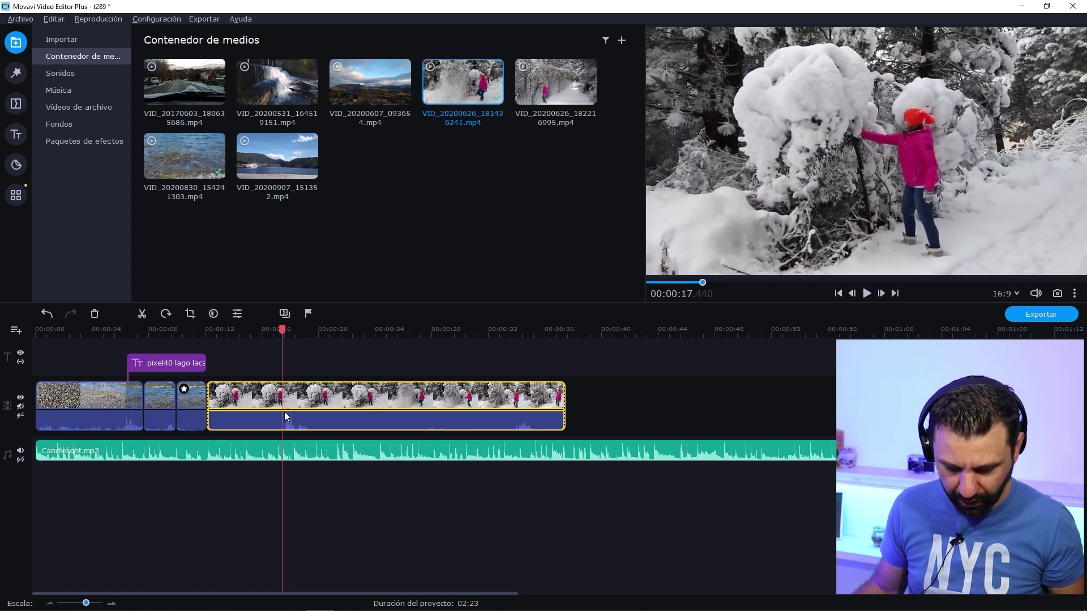
pyautogui.click(142, 314)
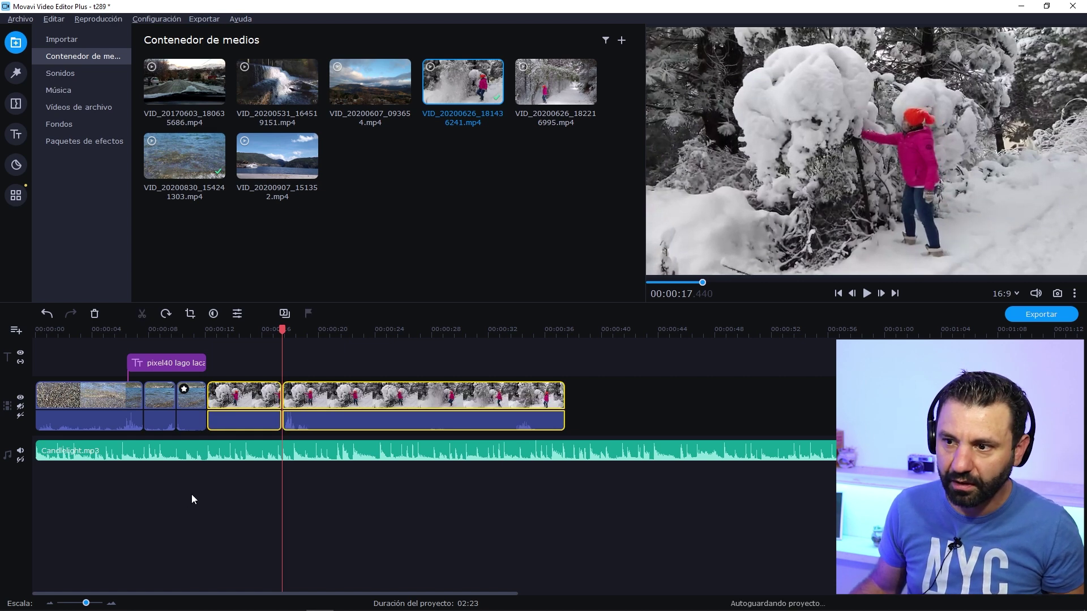
# Step: Set the speed of the first snow segment to 400%
pyautogui.click(243, 399)
pyautogui.doubleClick(256, 403)
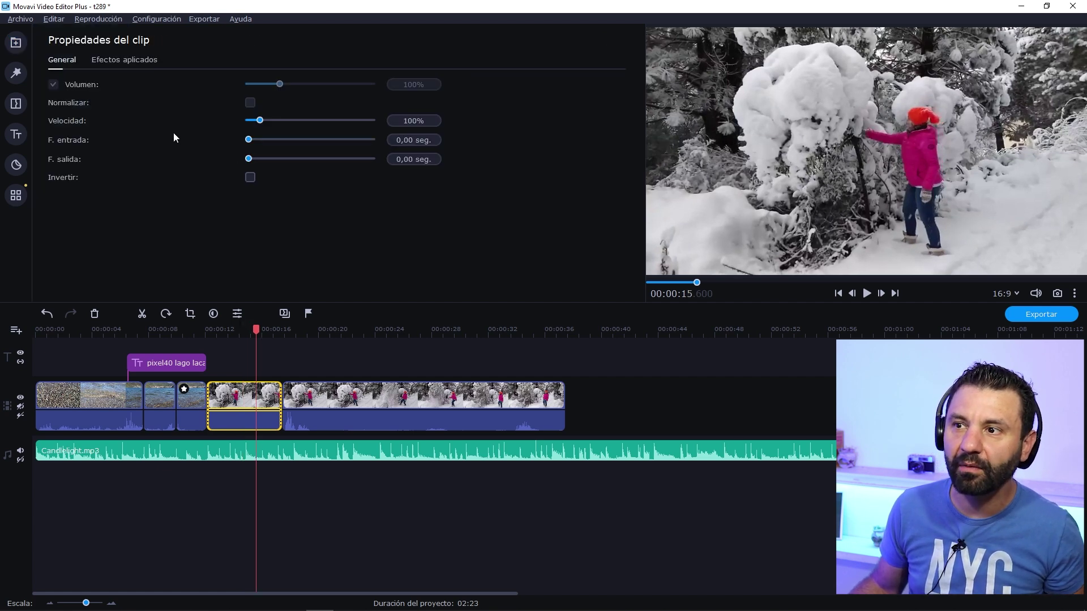
pyautogui.moveTo(429, 119); pyautogui.dragTo(403, 120)
pyautogui.write('400')
pyautogui.press('Return')
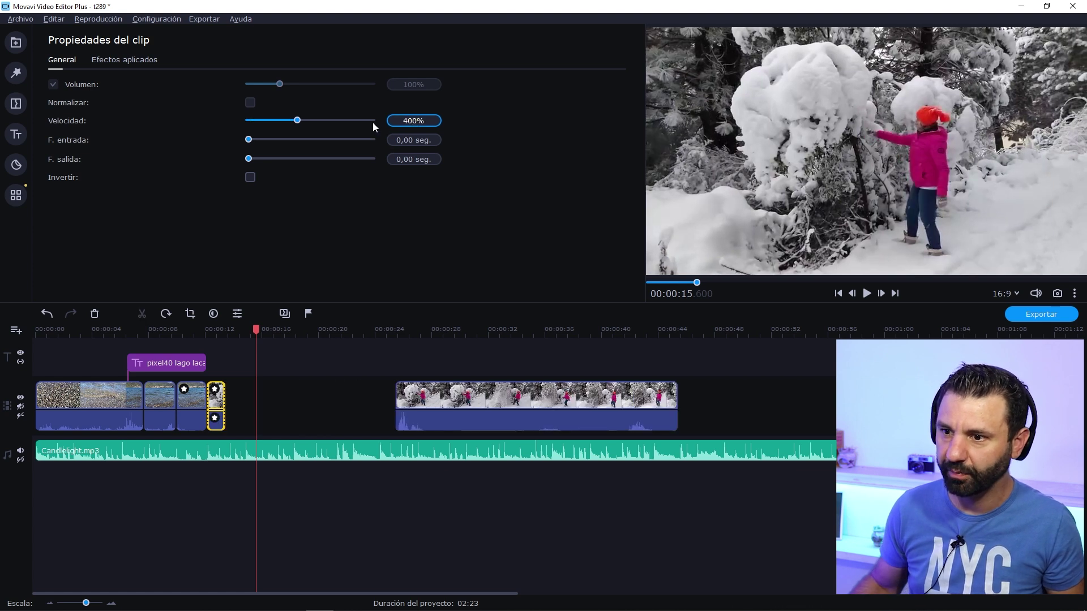
# Step: Move the remaining snow segment directly after the sped-up one and play from about 12.2 seconds
pyautogui.moveTo(417, 405); pyautogui.dragTo(253, 398)
pyautogui.click(211, 334)
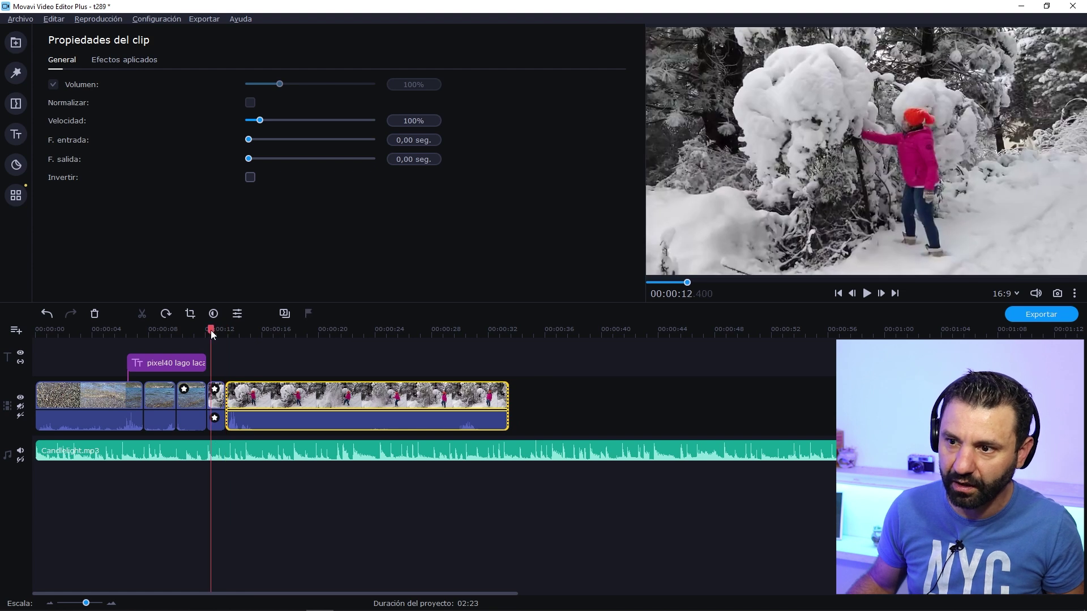
pyautogui.click(208, 330)
pyautogui.press('space')
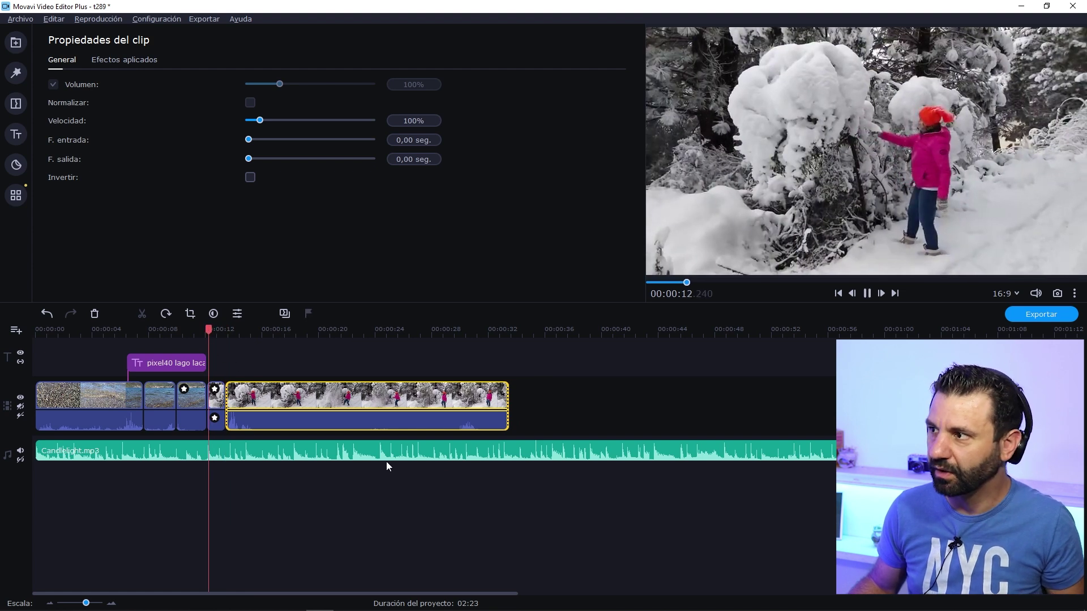
# Step: Stop playback at about 20 seconds and mute the Candlelight.mp3 music track
pyautogui.click(406, 546)
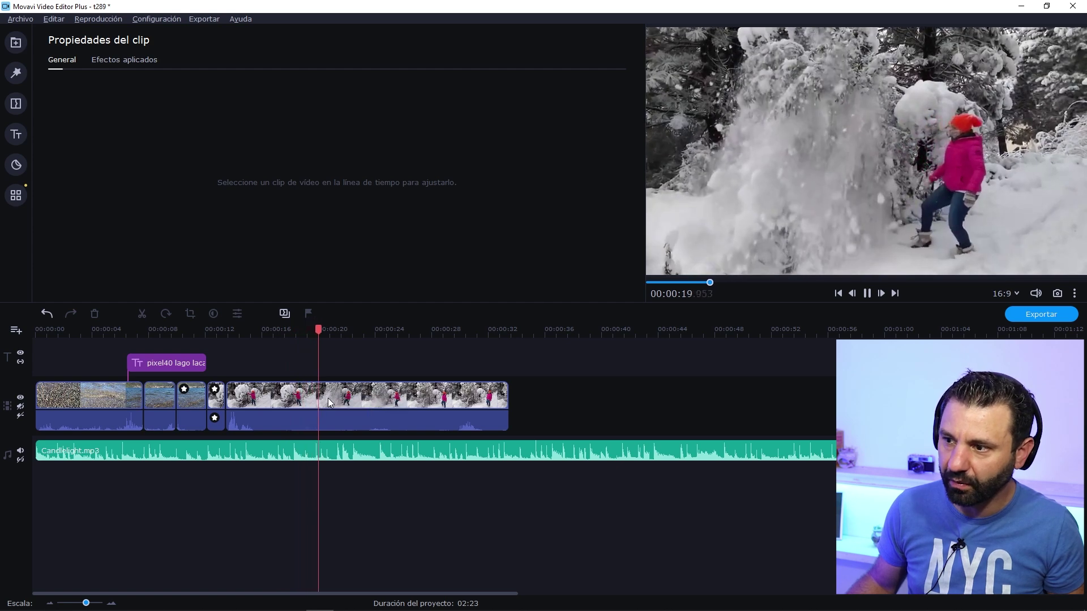
pyautogui.press('space')
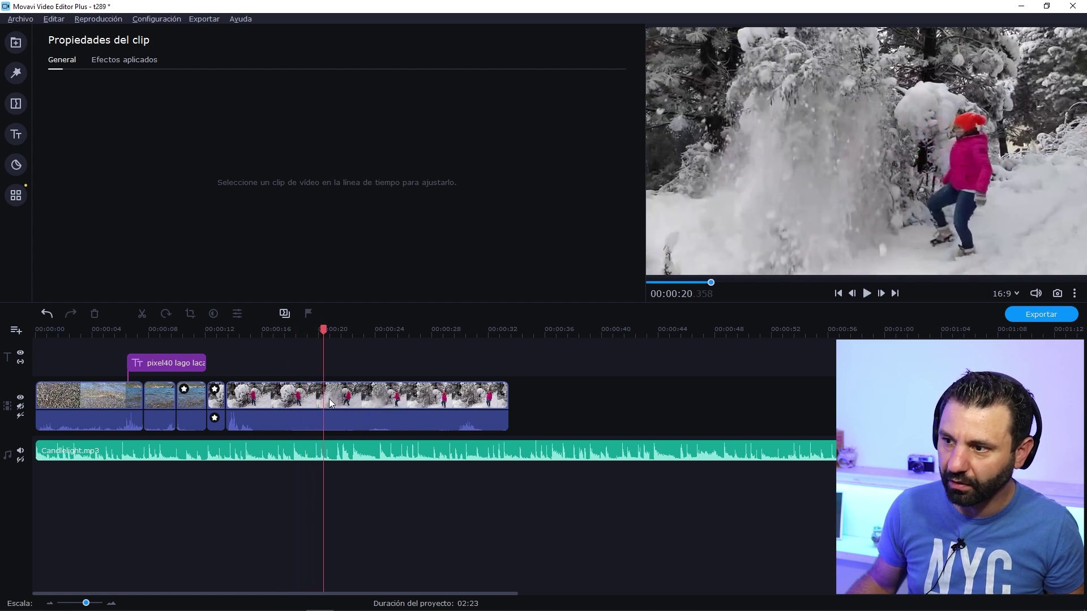
pyautogui.click(20, 452)
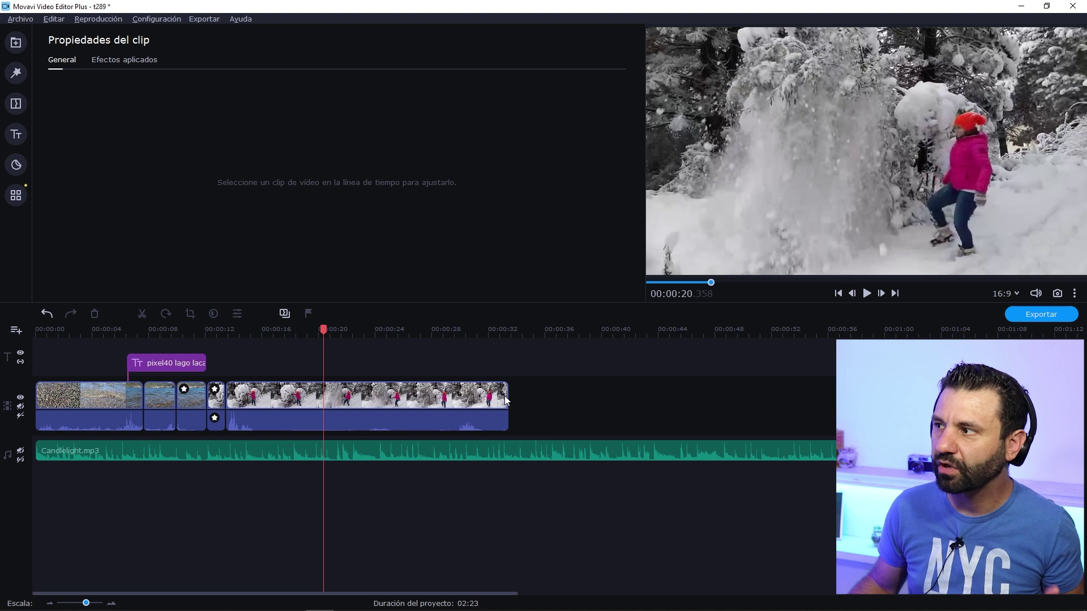
# Step: Try the Ojo de pez - filter on the long snow clip, and undo it
pyautogui.click(287, 399)
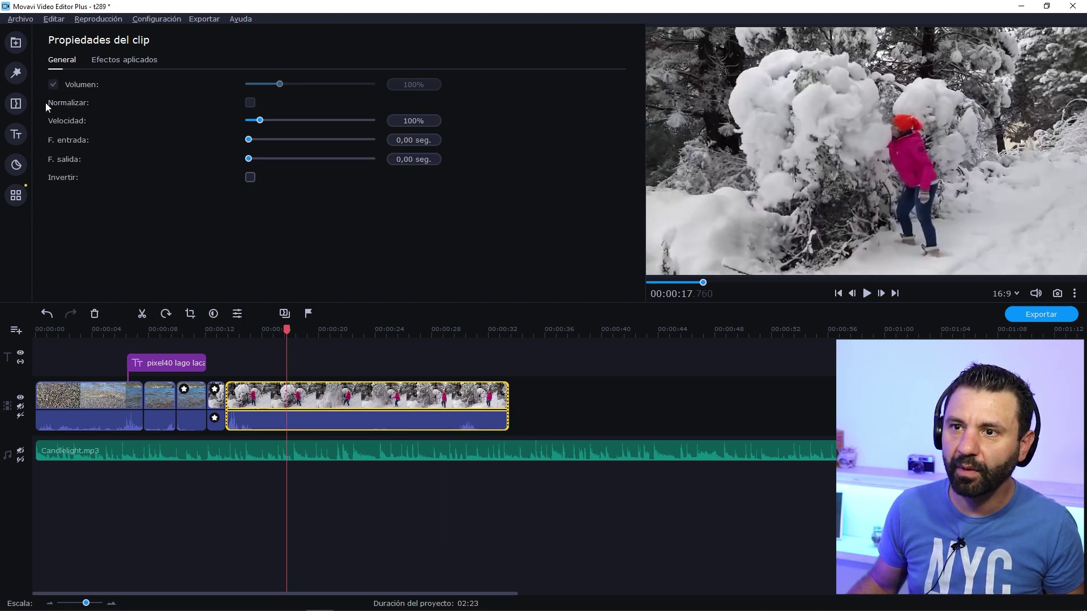
pyautogui.click(16, 73)
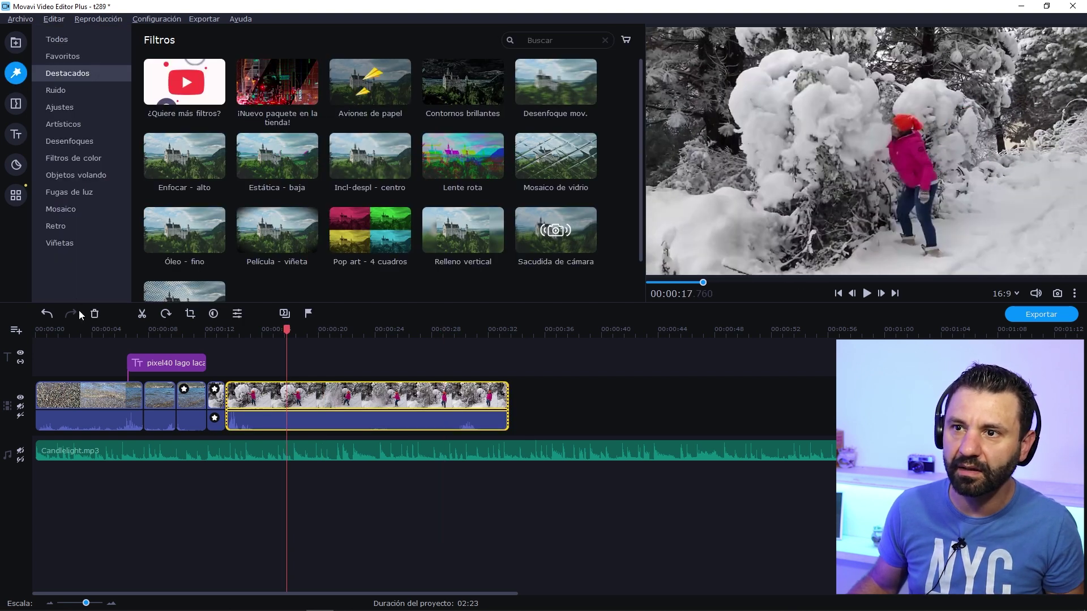
pyautogui.scroll(-1, 73, 86)
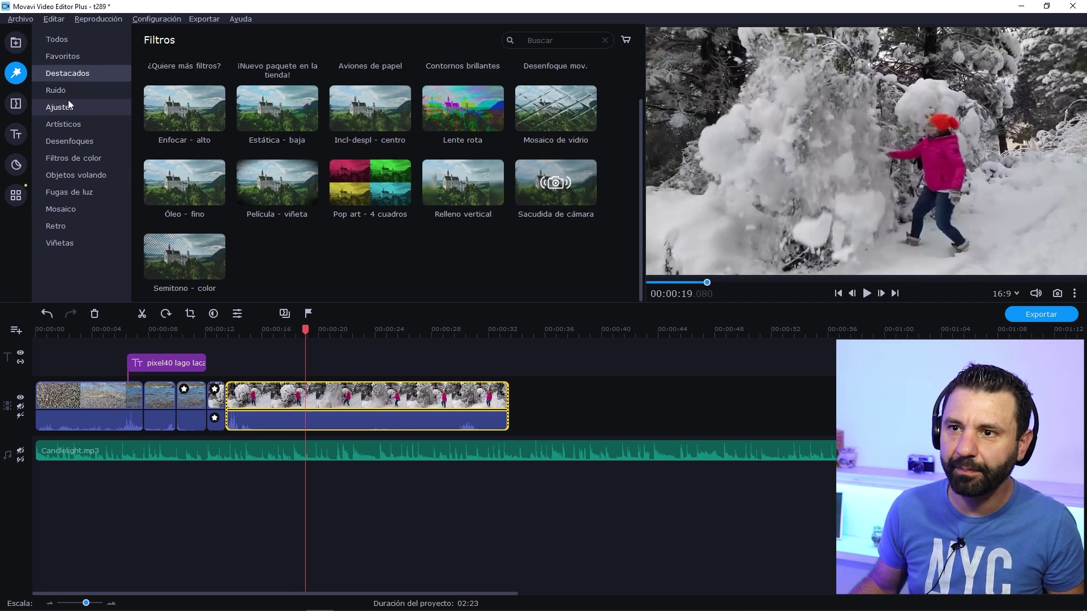
pyautogui.click(69, 91)
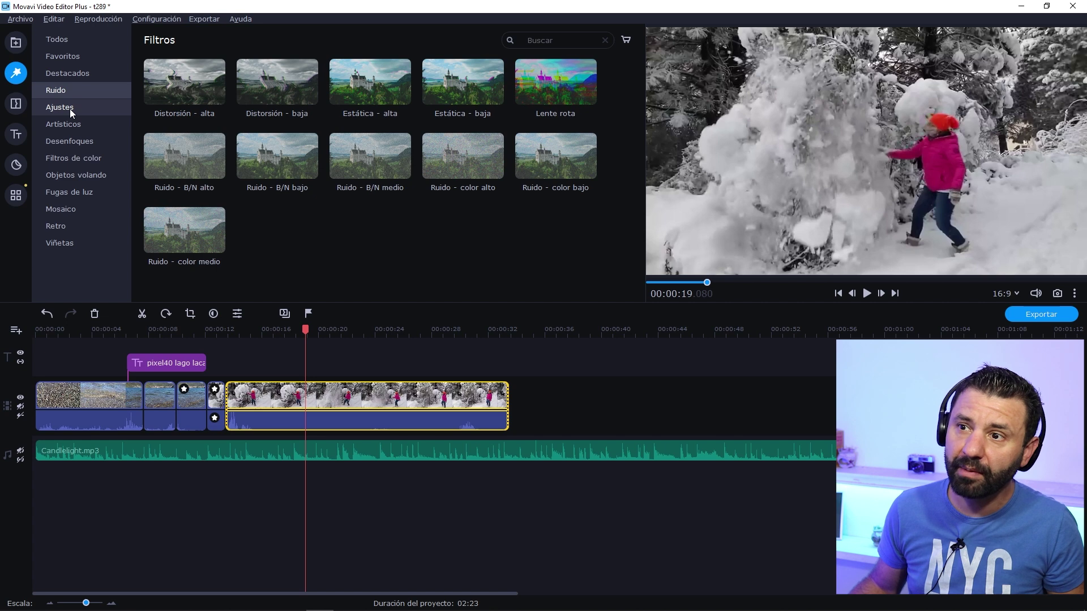
pyautogui.click(70, 108)
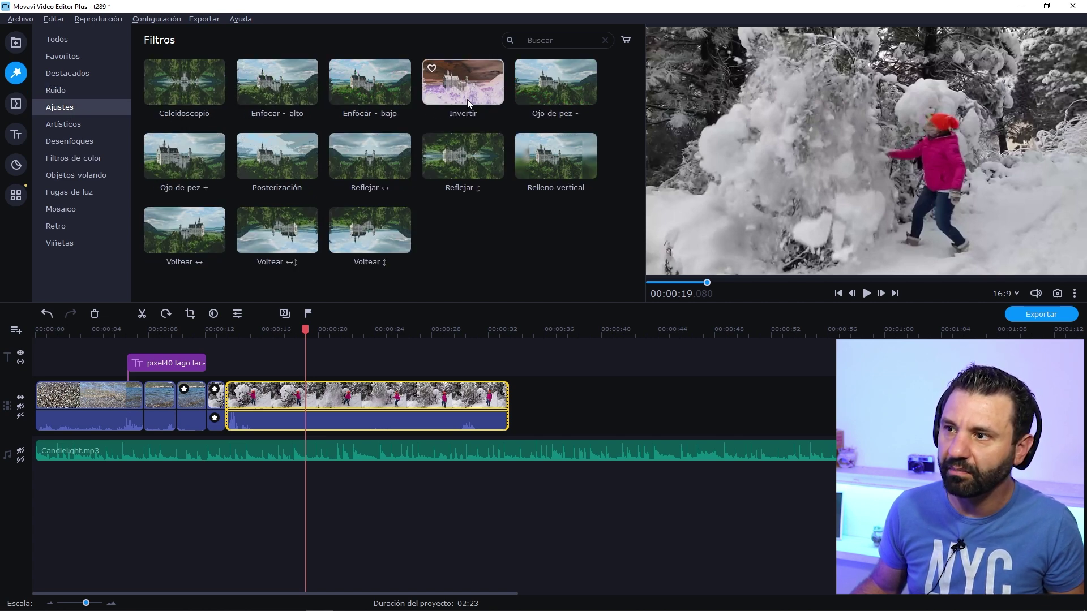
pyautogui.moveTo(533, 90); pyautogui.dragTo(358, 395)
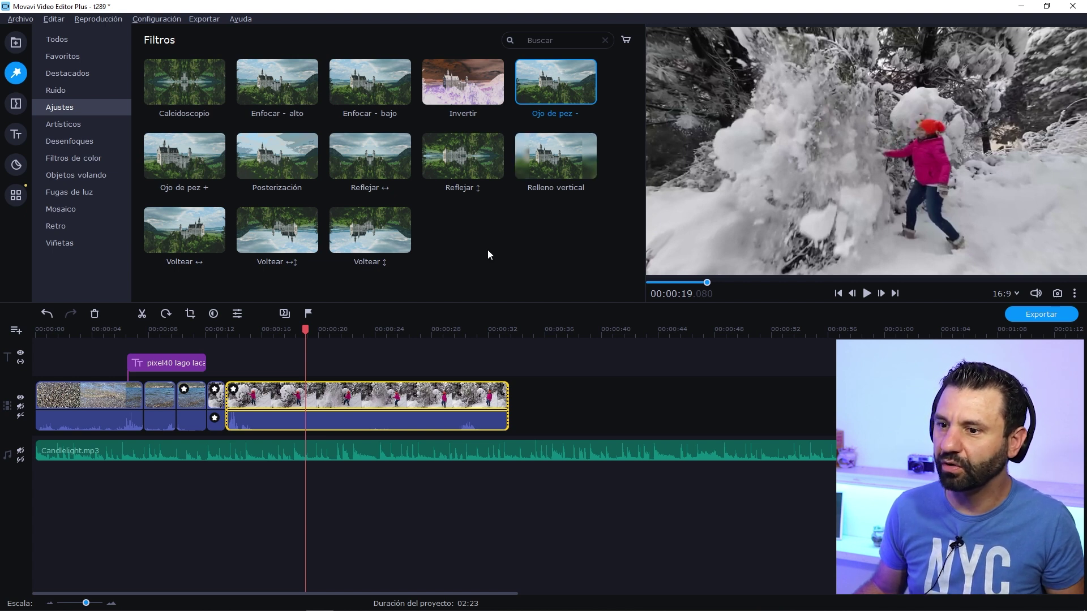
pyautogui.click(45, 313)
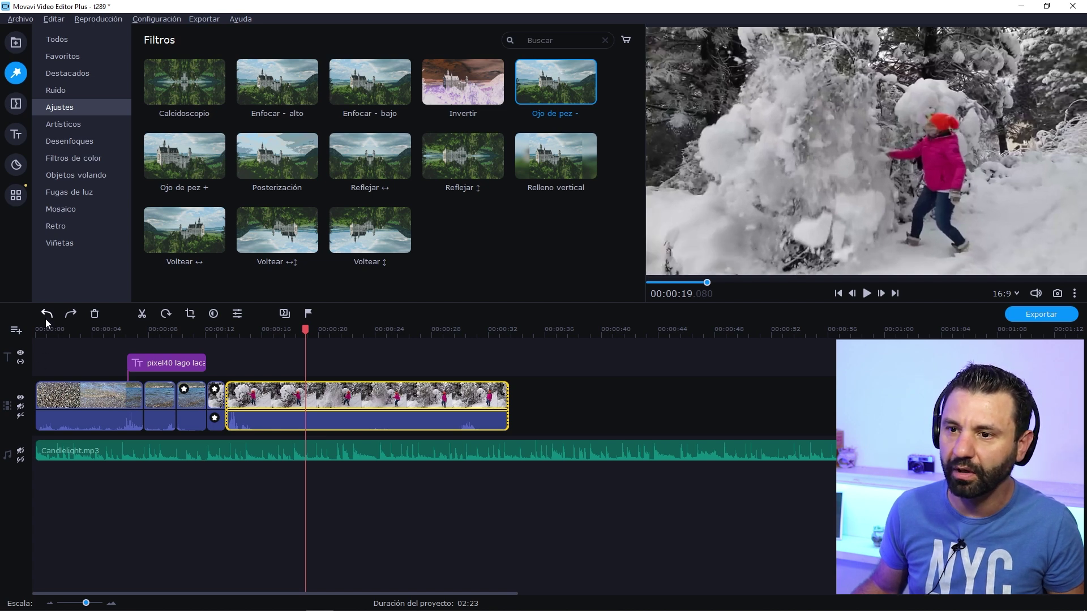
# Step: Apply the Fugas de luz 4 light-leak filter to the long snow clip
pyautogui.click(60, 125)
pyautogui.click(87, 161)
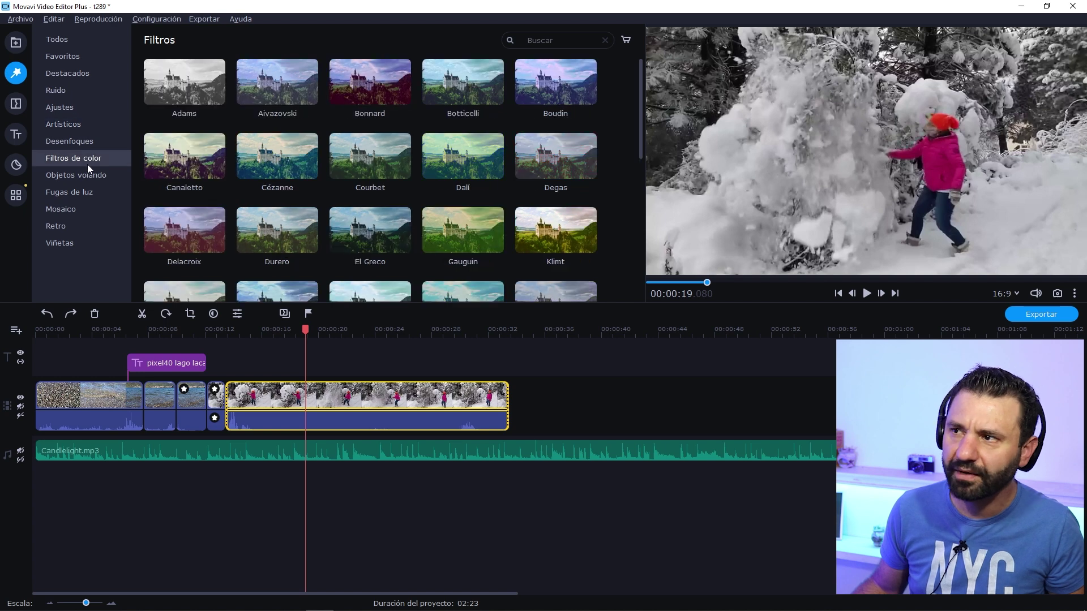
pyautogui.click(87, 195)
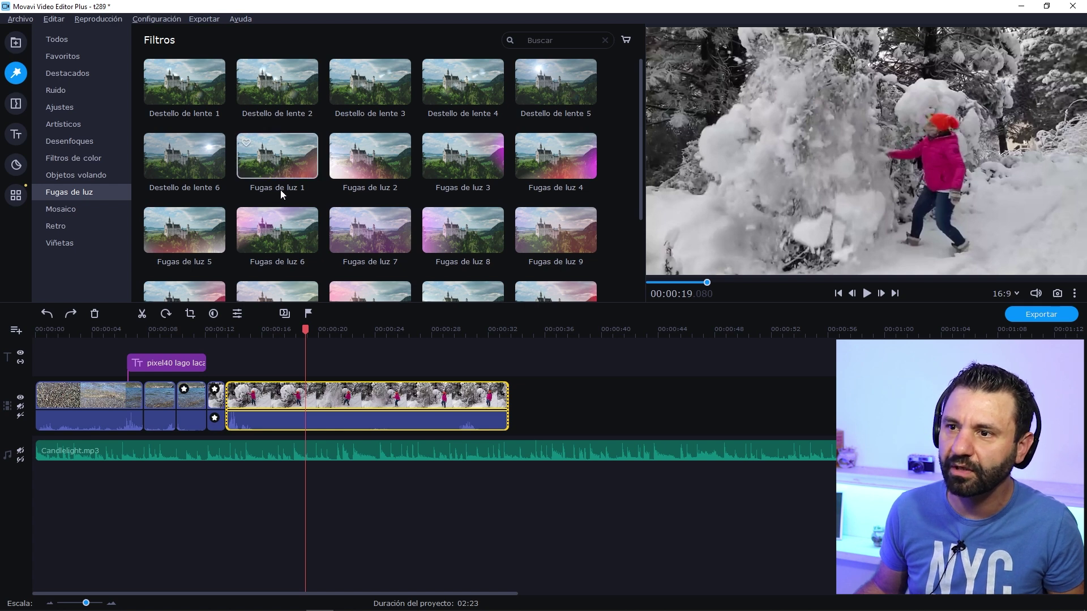
pyautogui.moveTo(285, 161); pyautogui.dragTo(297, 403)
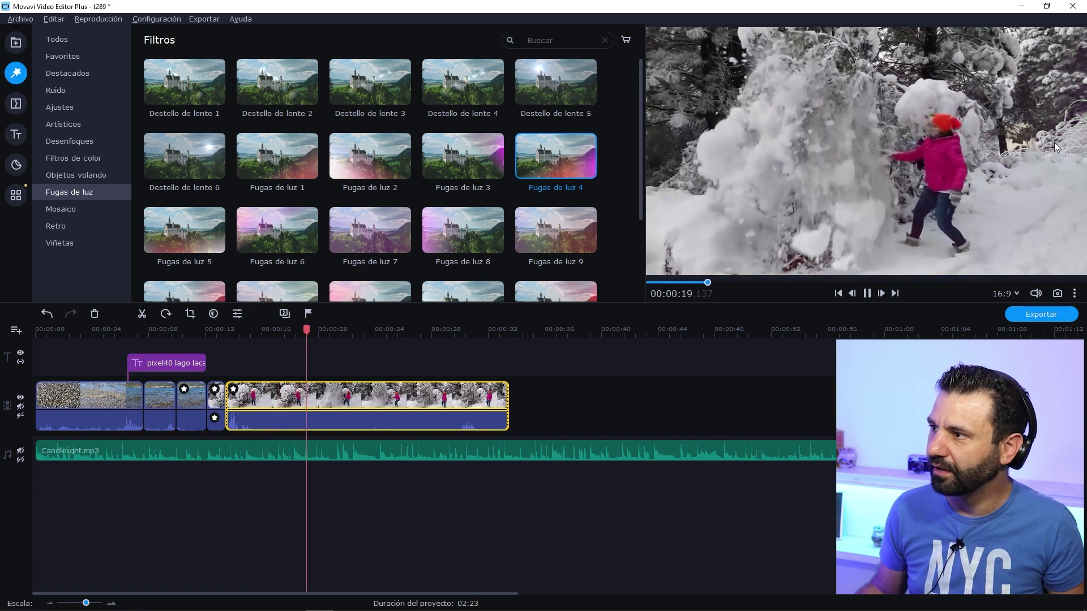
# Step: Add the basic Línea inclinada title above the snow clip, starting at about 20 seconds
pyautogui.click(15, 136)
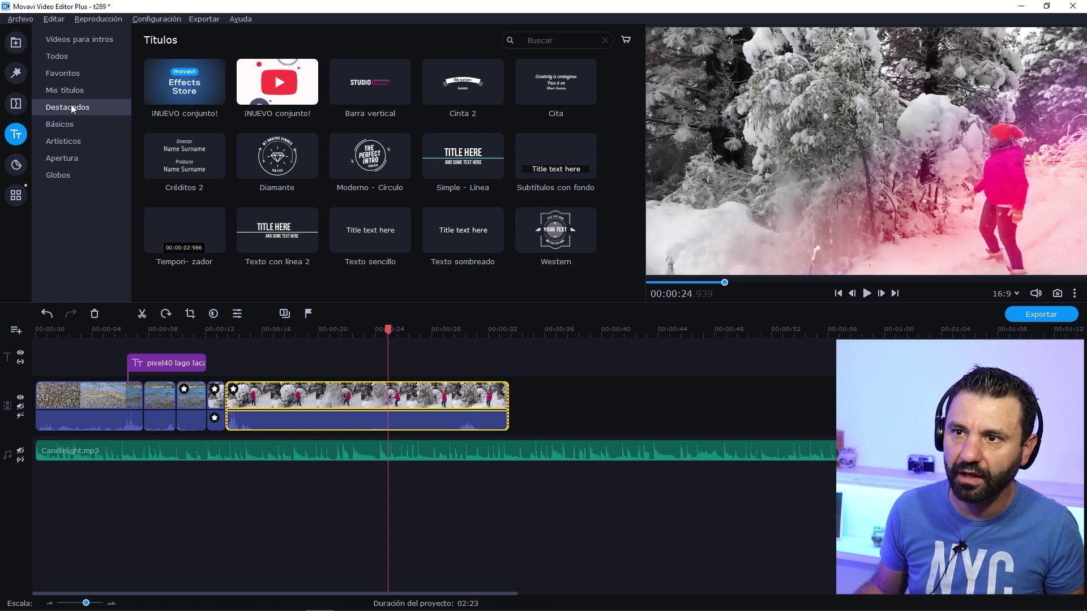
pyautogui.click(60, 124)
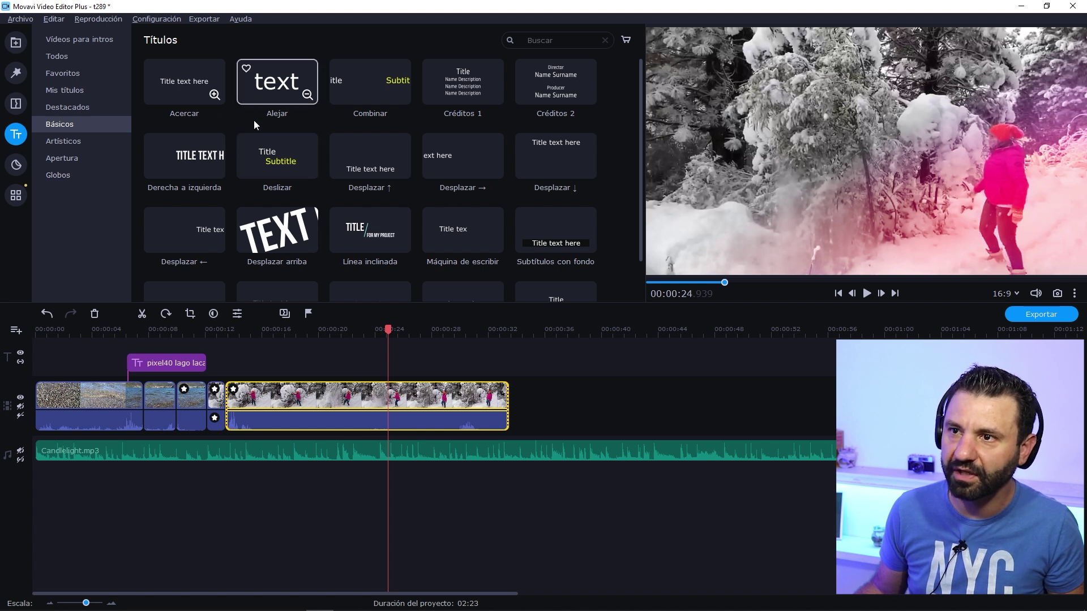
pyautogui.click(371, 231)
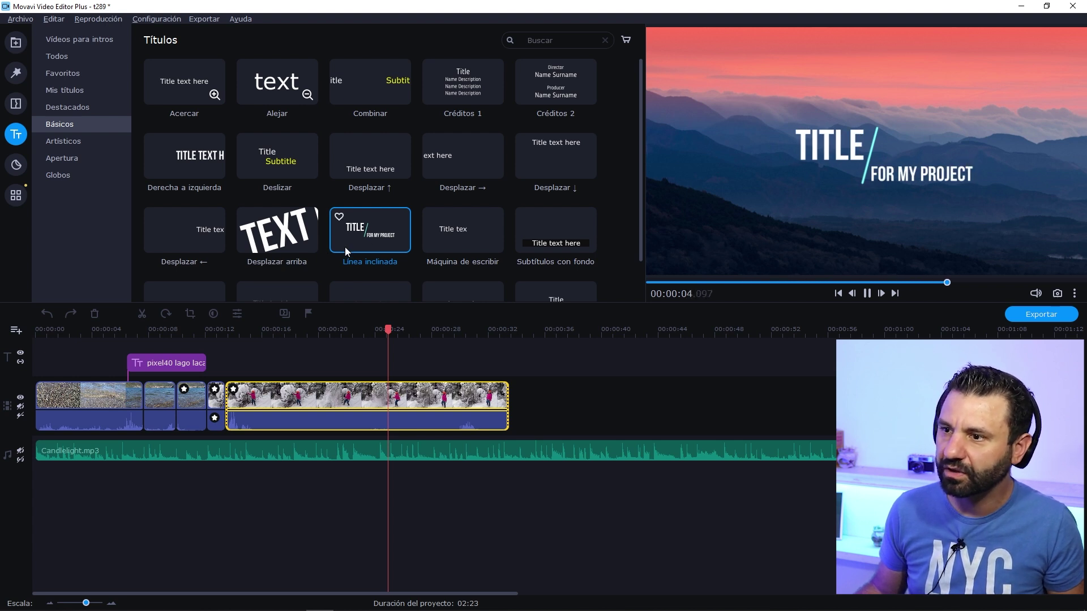
pyautogui.moveTo(372, 241); pyautogui.dragTo(327, 358)
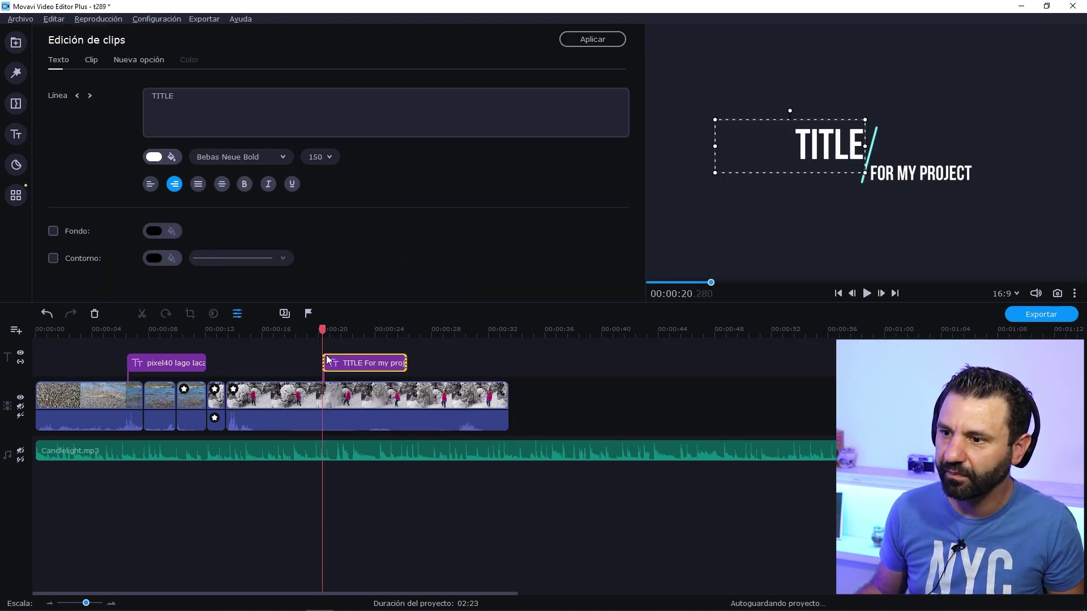
# Step: Change the new title's main line to "invierno" and its second line to "patagónico", and apply the text
pyautogui.click(366, 361)
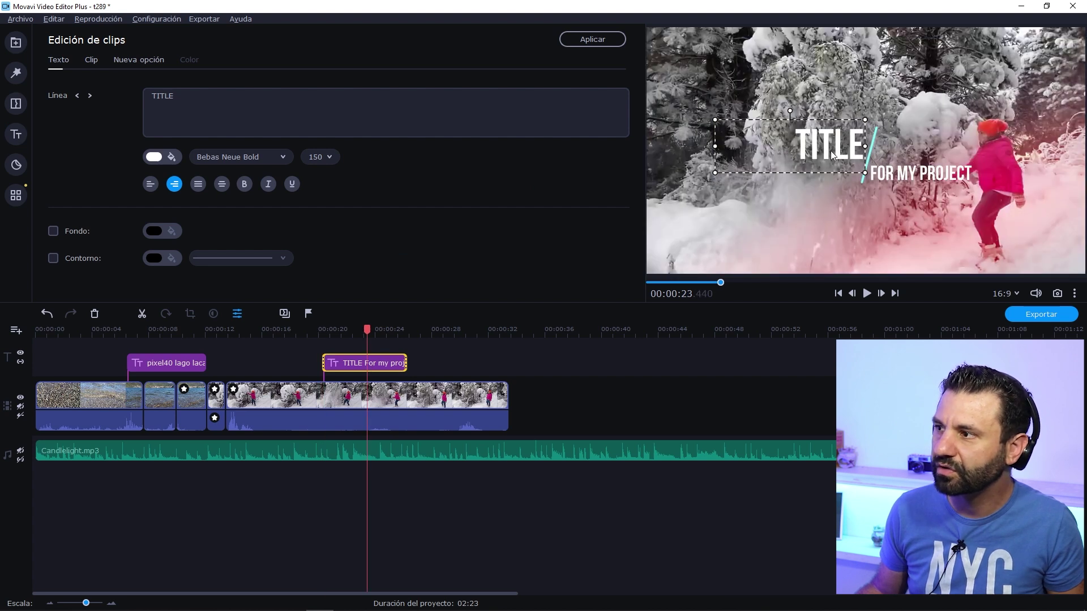
pyautogui.doubleClick(829, 148)
pyautogui.write('invierno')
pyautogui.doubleClick(906, 174)
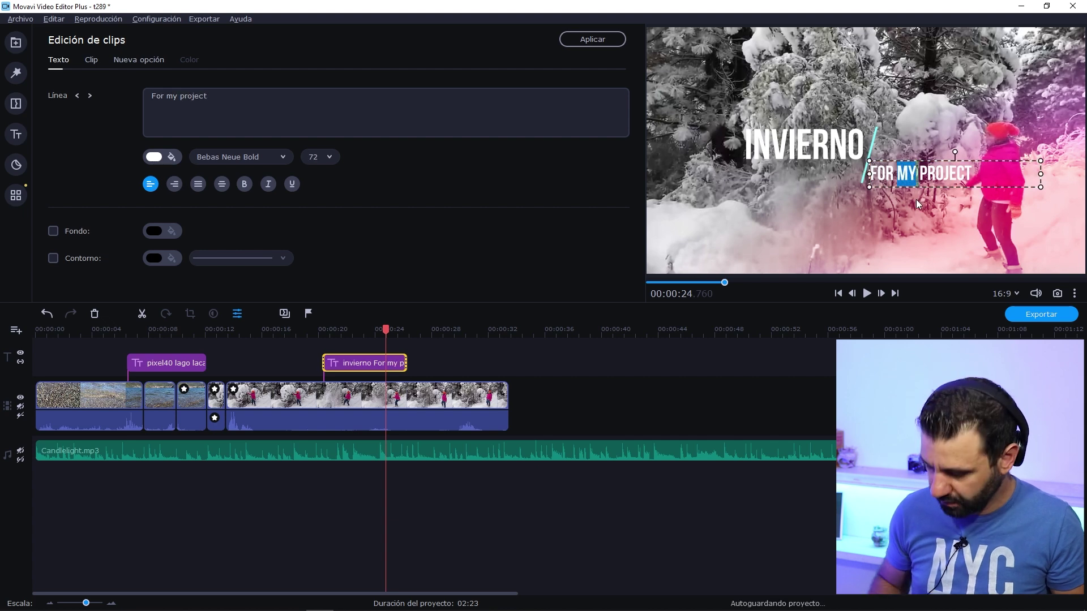
pyautogui.hotkey('ctrl', 'a')
pyautogui.write('patag')
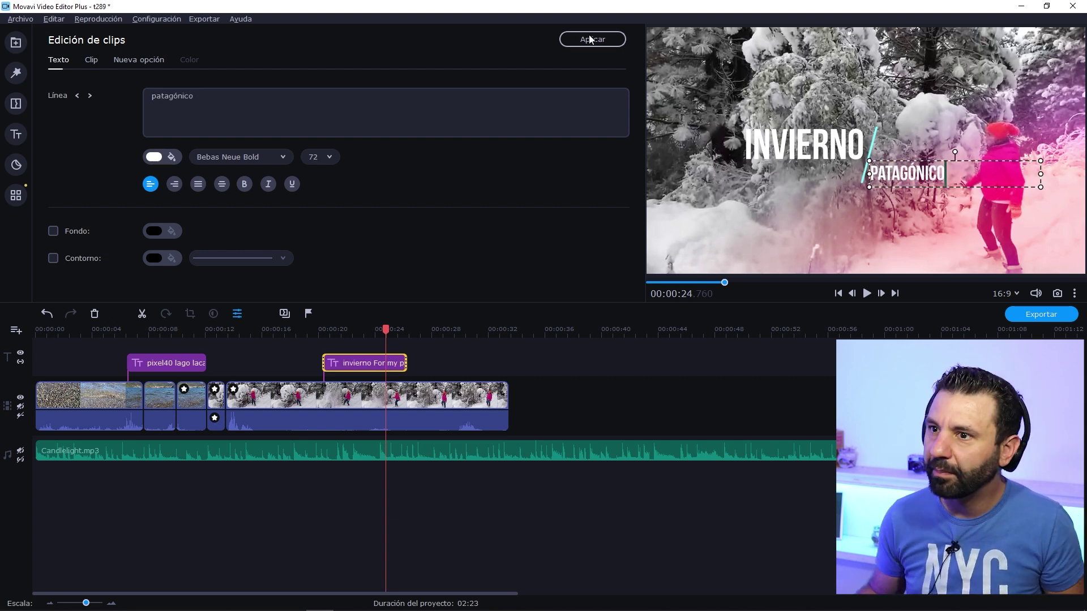
pyautogui.click(592, 39)
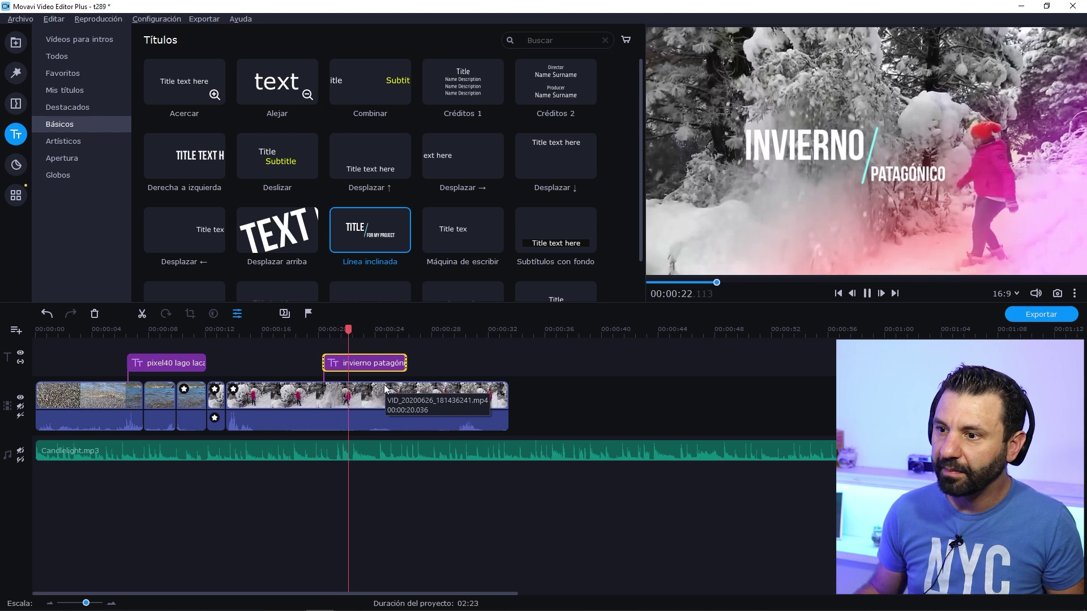
# Step: Set the "invierno patagónico" title's animation speed to about 254% and preview it from about 20 seconds
pyautogui.doubleClick(810, 146)
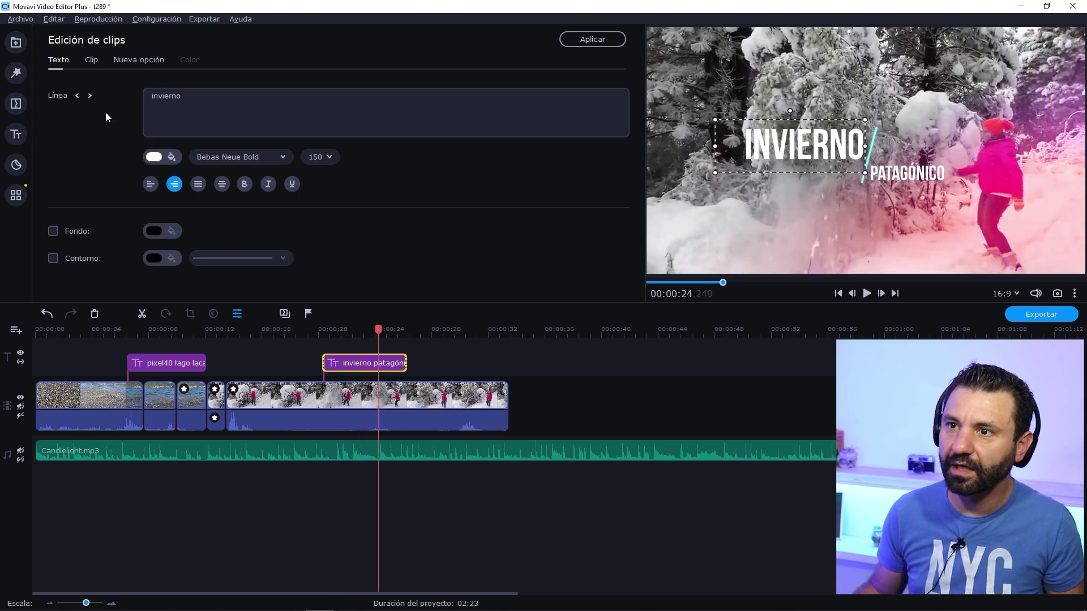
pyautogui.click(92, 60)
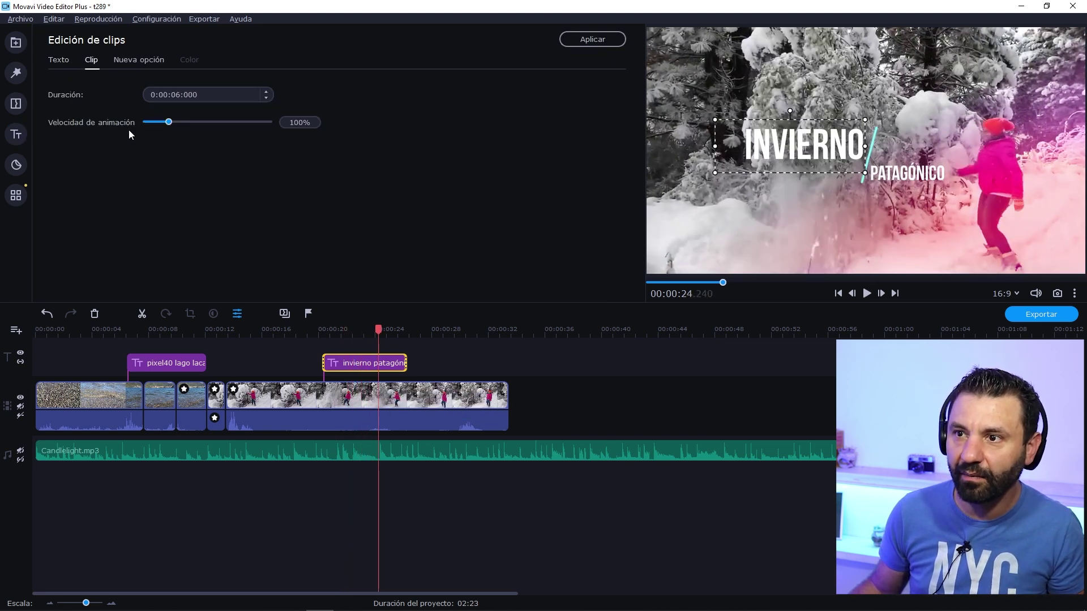
pyautogui.moveTo(168, 122)
pyautogui.mouseDown()
pyautogui.moveTo(155, 123)
pyautogui.moveTo(167, 122)
pyautogui.mouseUp()
pyautogui.click(325, 332)
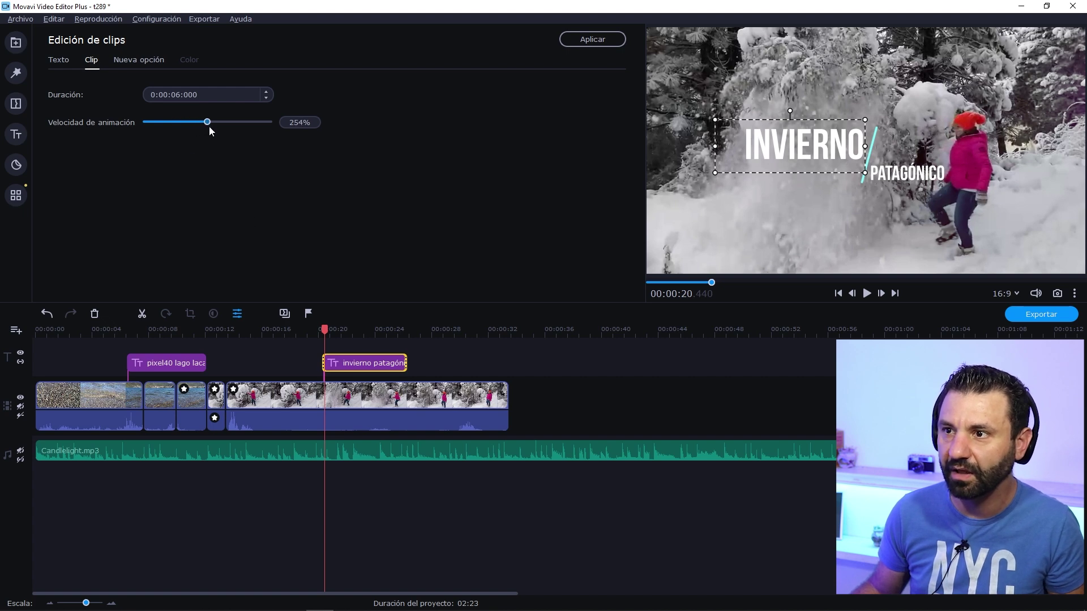
pyautogui.press('space')
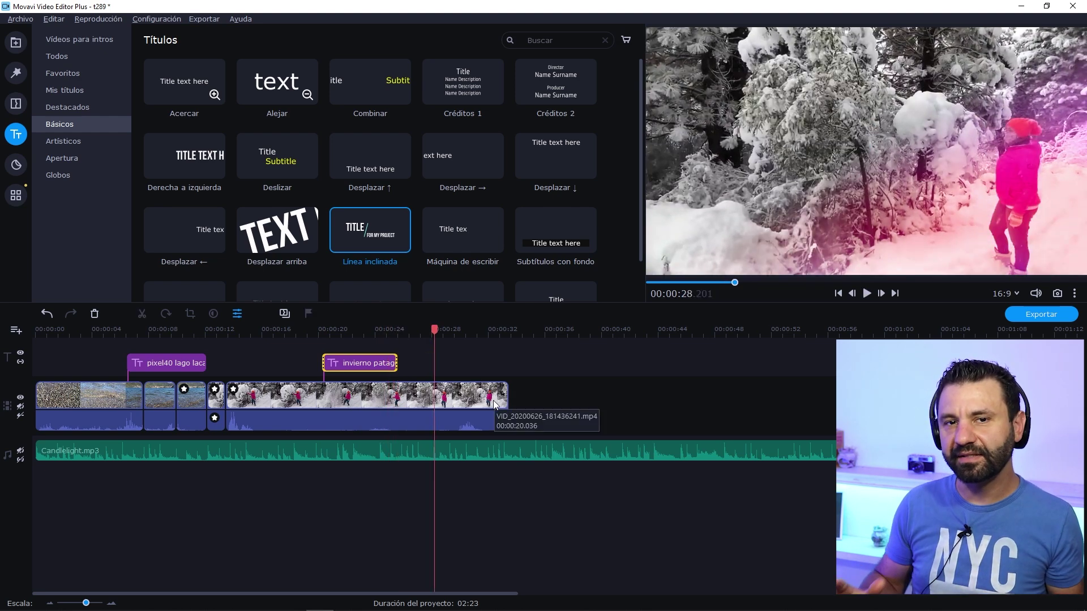
# Step: Trim the snow clip's end to about 27.8 seconds and place VID_20200907_151352.mp4 directly after it
pyautogui.moveTo(494, 400); pyautogui.dragTo(414, 400)
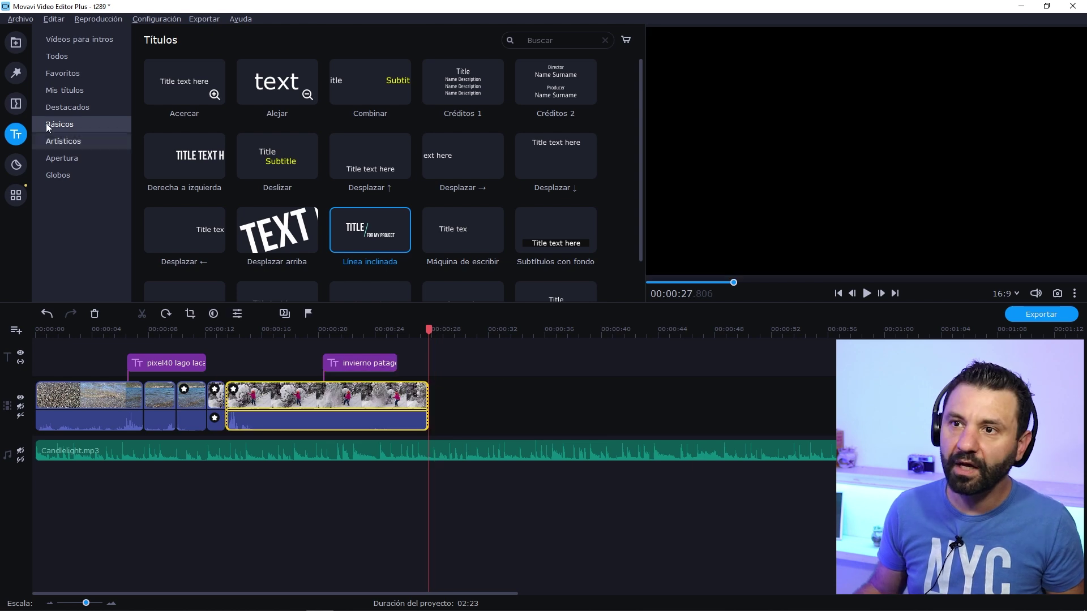
pyautogui.click(17, 43)
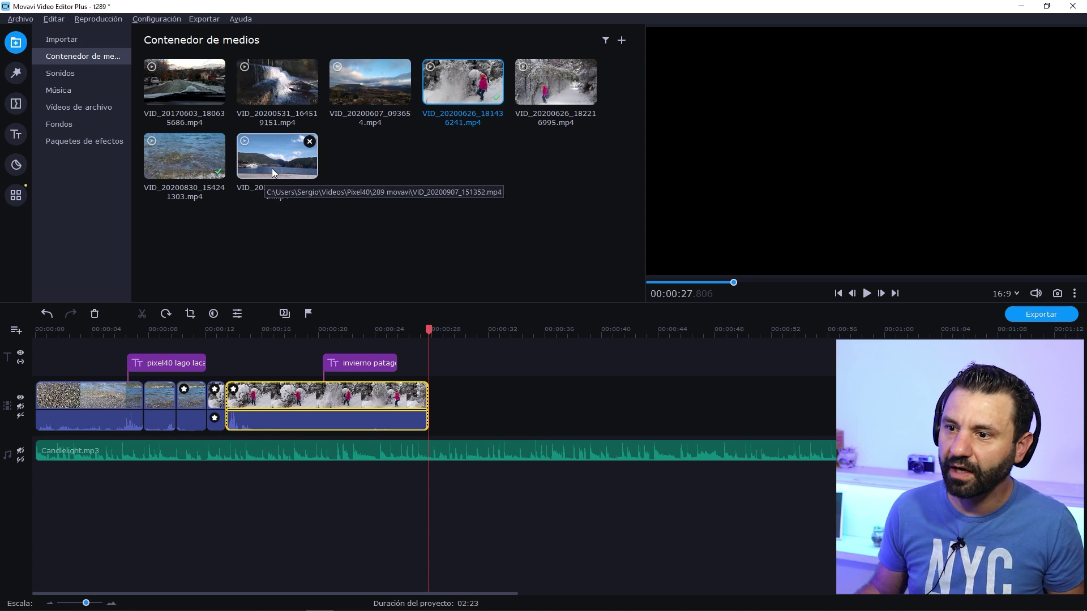
pyautogui.moveTo(267, 164); pyautogui.dragTo(425, 391)
pyautogui.press('space')
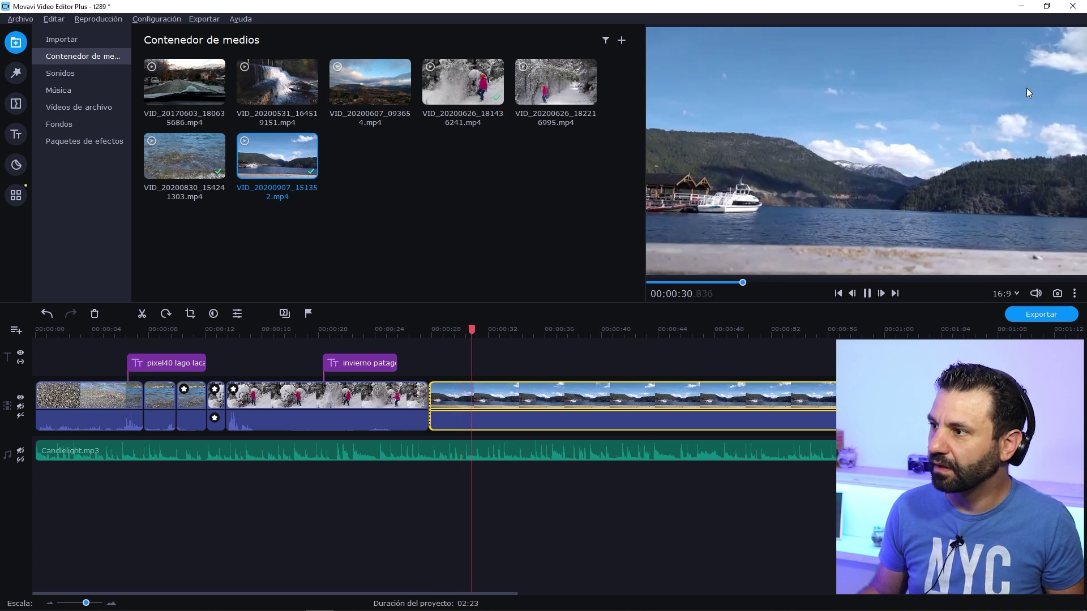
pyautogui.press('space')
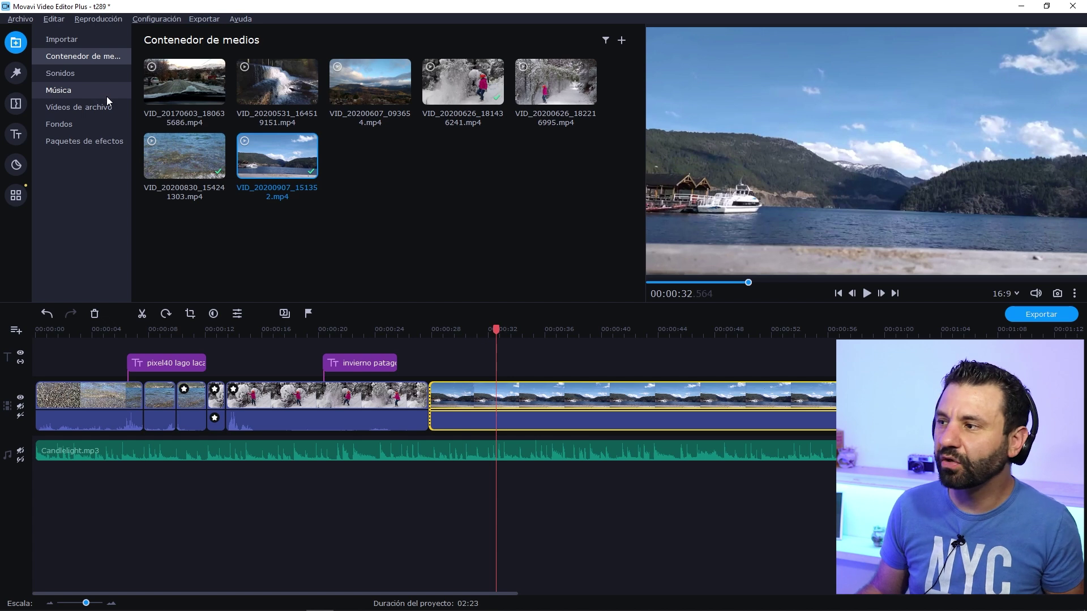
# Step: Place the geometric Deslizar ↓ transition between the snow clip and the lake clip, and preview it
pyautogui.click(16, 105)
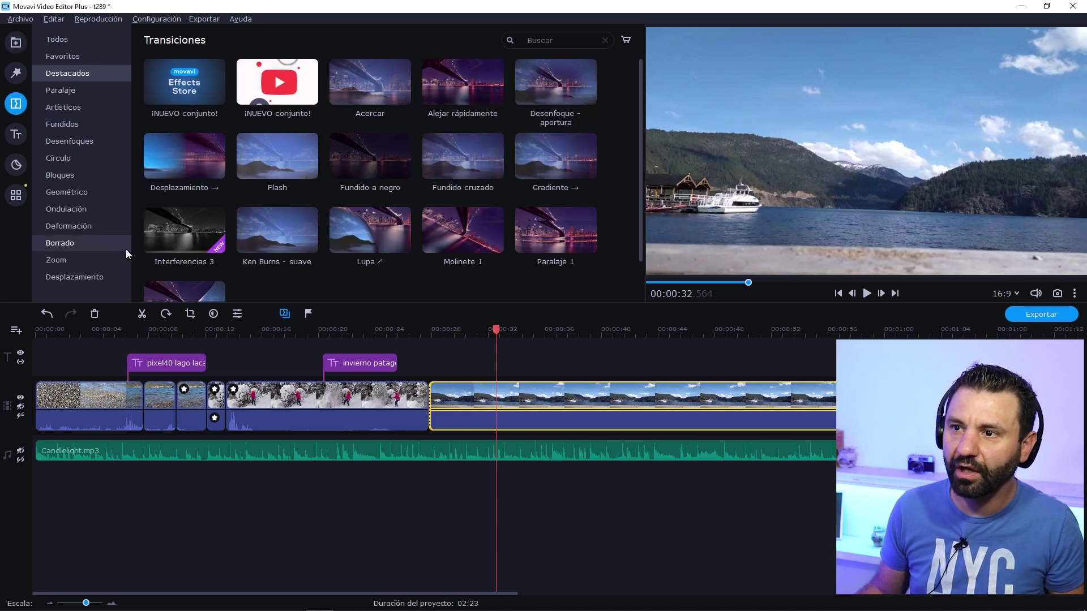
pyautogui.scroll(-1, 321, 220)
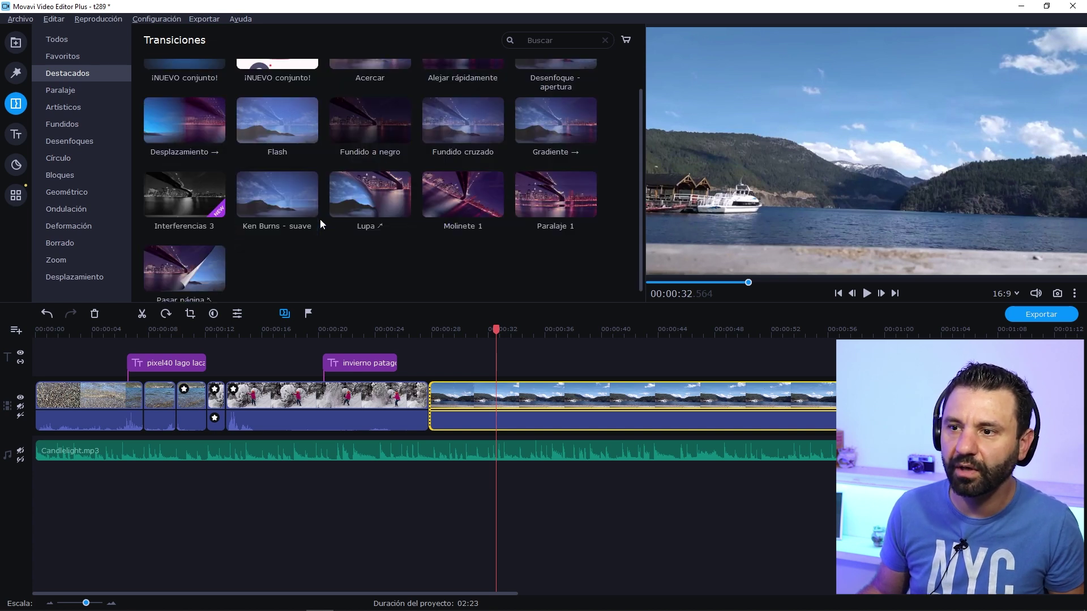
pyautogui.scroll(1, 320, 219)
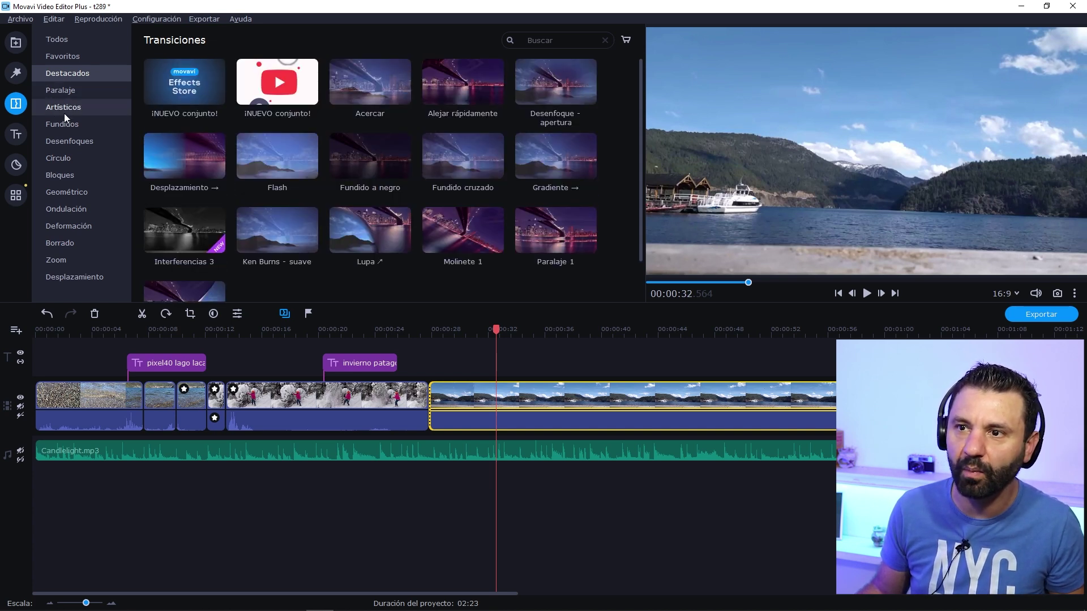
pyautogui.click(66, 192)
pyautogui.moveTo(195, 165); pyautogui.dragTo(427, 396)
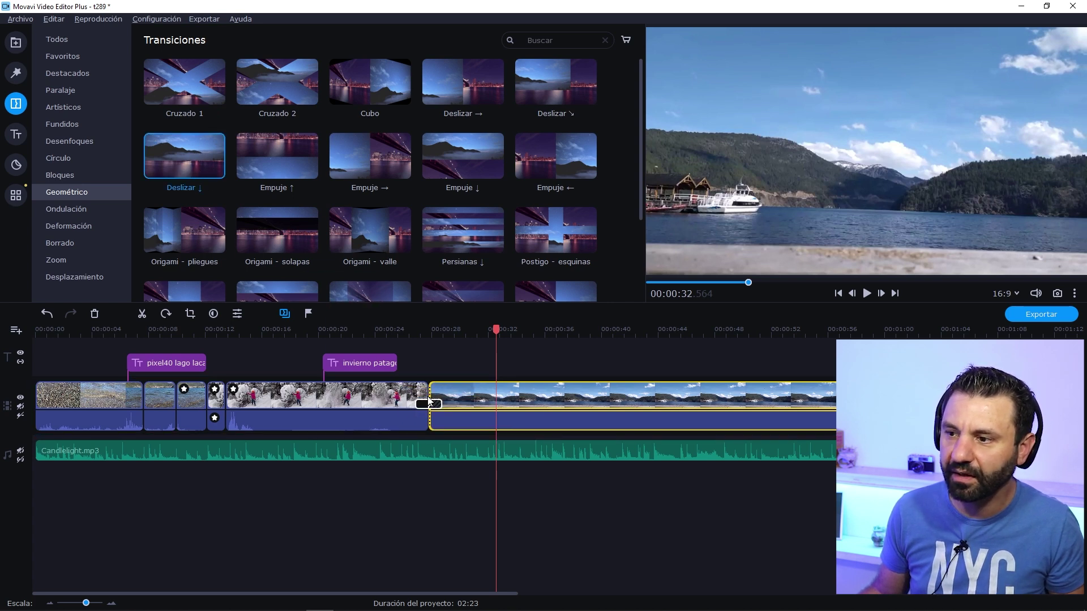
pyautogui.click(413, 330)
pyautogui.press('space')
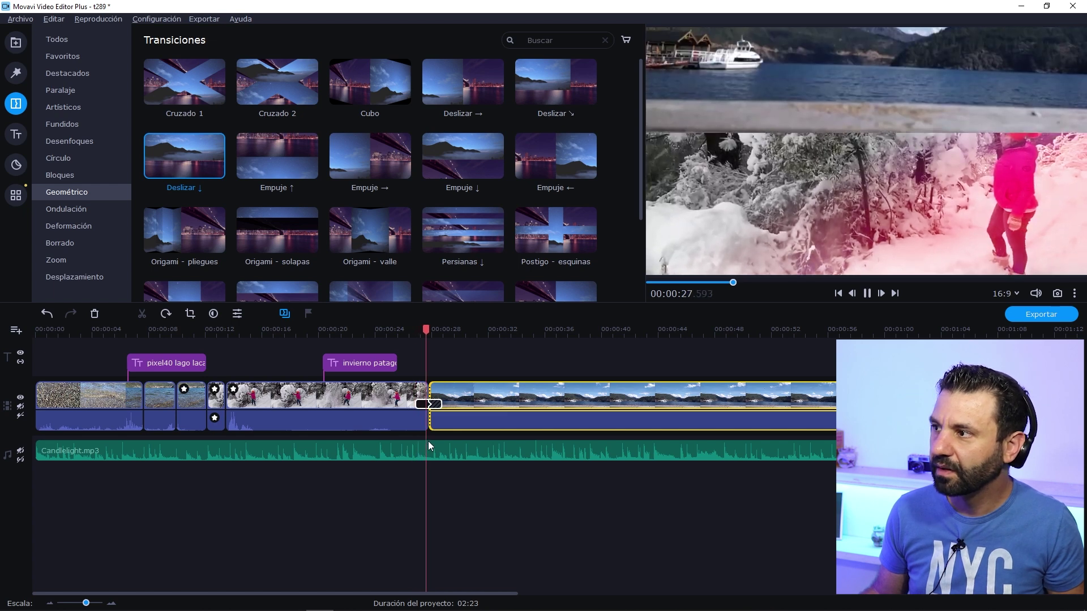
pyautogui.press('space')
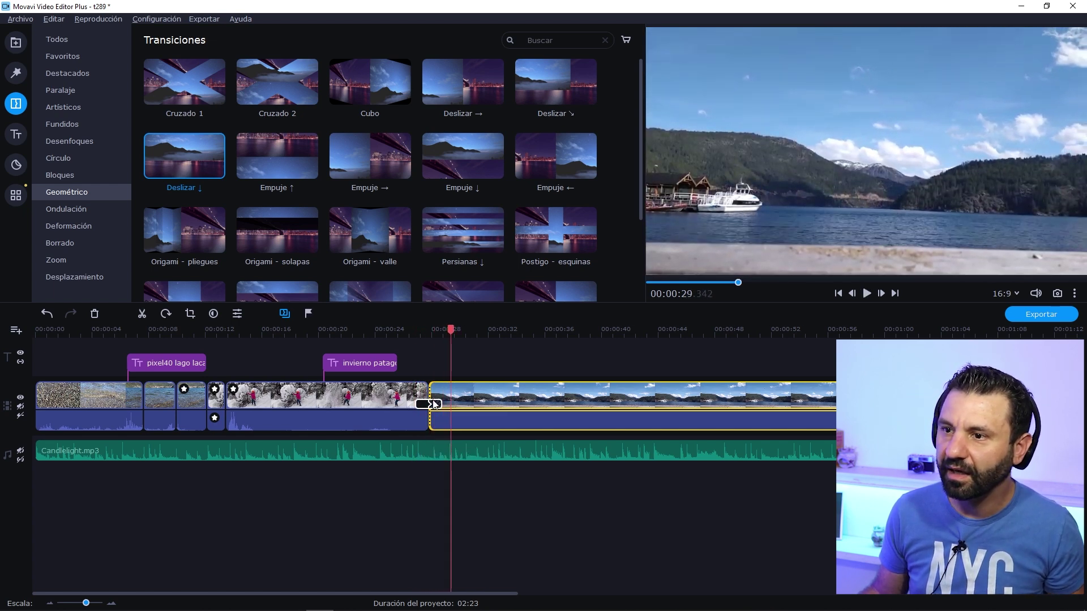
# Step: Apply the Ondulación - suave transition at the cut between the snow clip and the lake clip
pyautogui.click(62, 210)
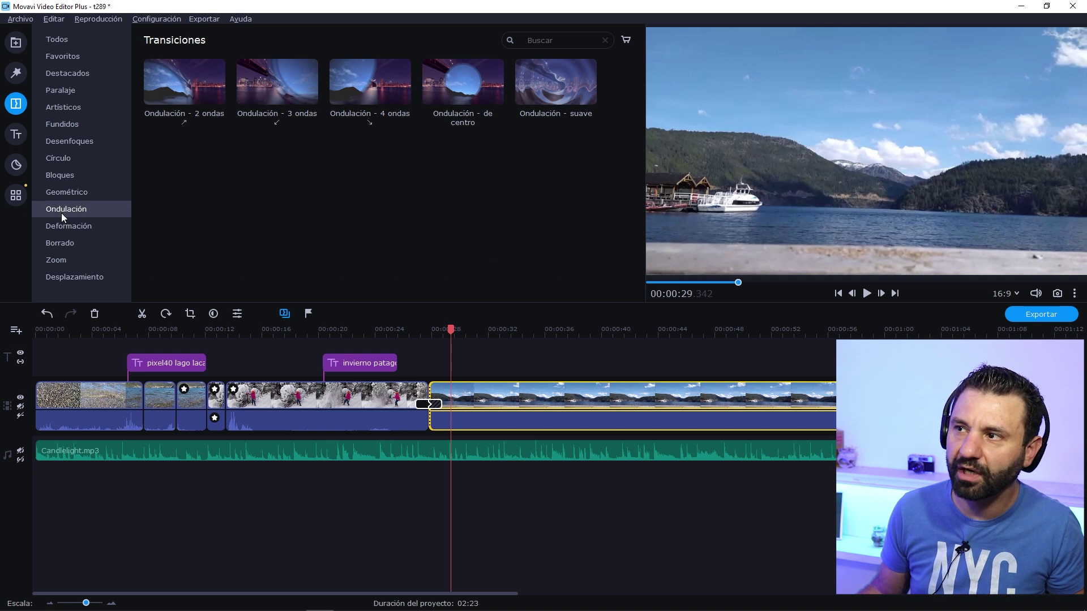
pyautogui.click(70, 229)
pyautogui.click(71, 211)
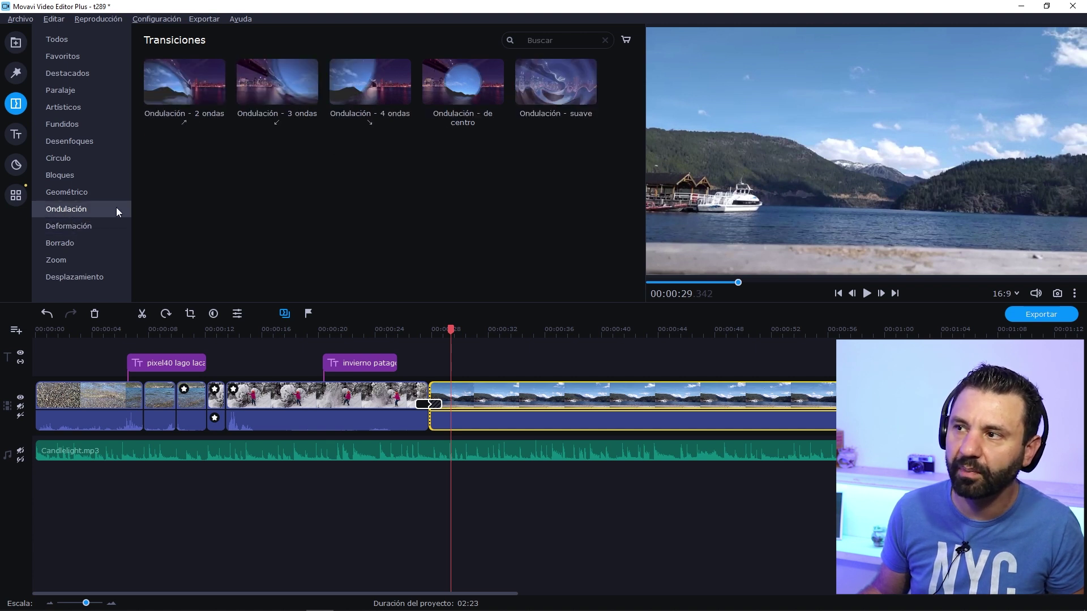
pyautogui.moveTo(563, 87)
pyautogui.mouseDown()
pyautogui.moveTo(464, 354)
pyautogui.moveTo(428, 405)
pyautogui.mouseUp()
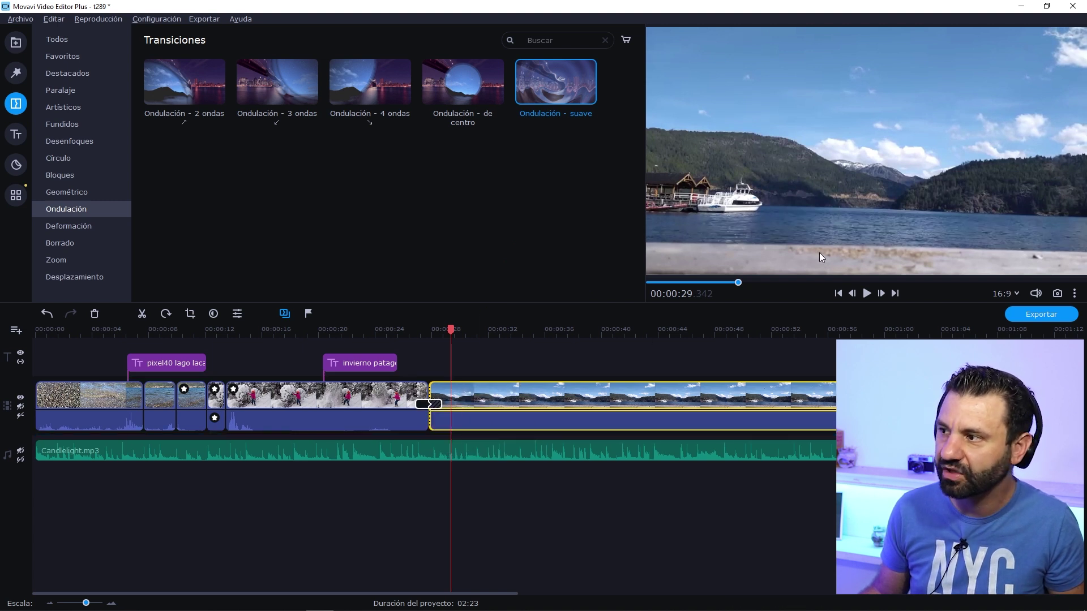
# Step: Preview the Ondulación - suave transition between the snow and lake clips, shorten it on the timeline, and preview it again
pyautogui.click(414, 329)
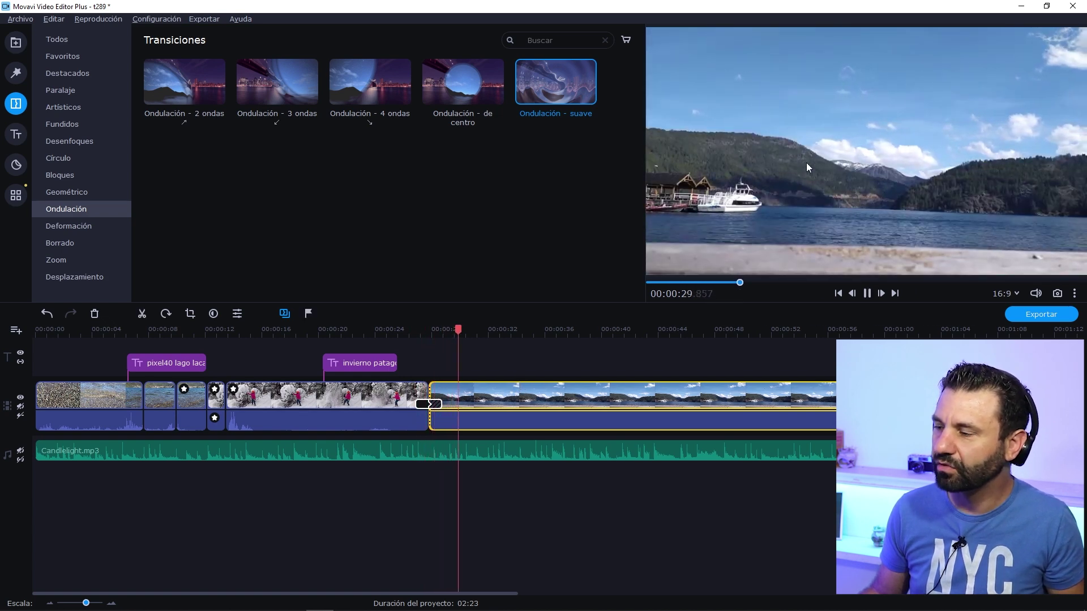
pyautogui.press('space')
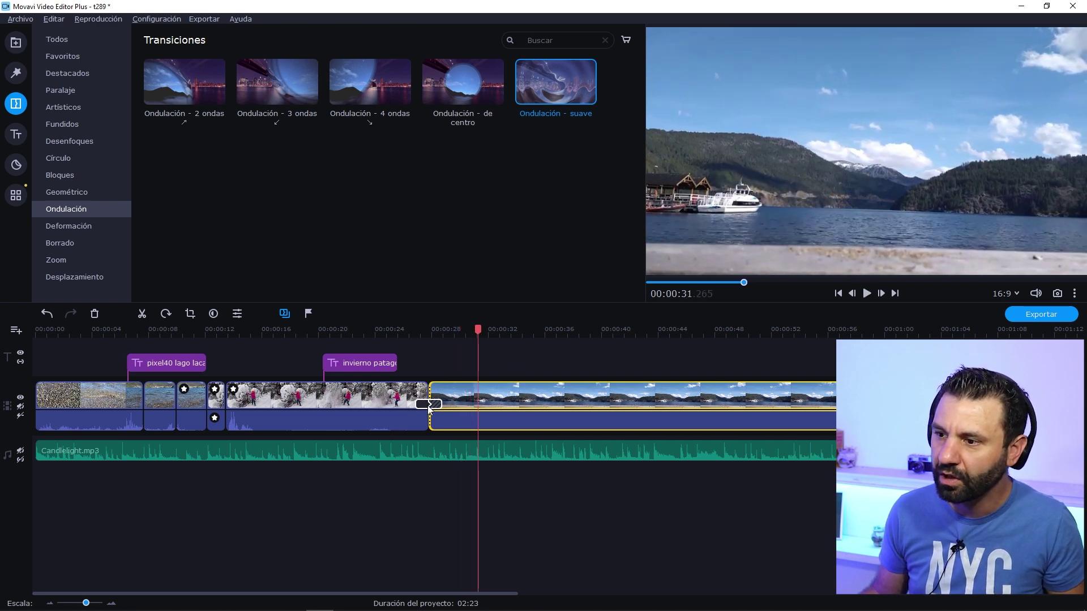
pyautogui.click(429, 404)
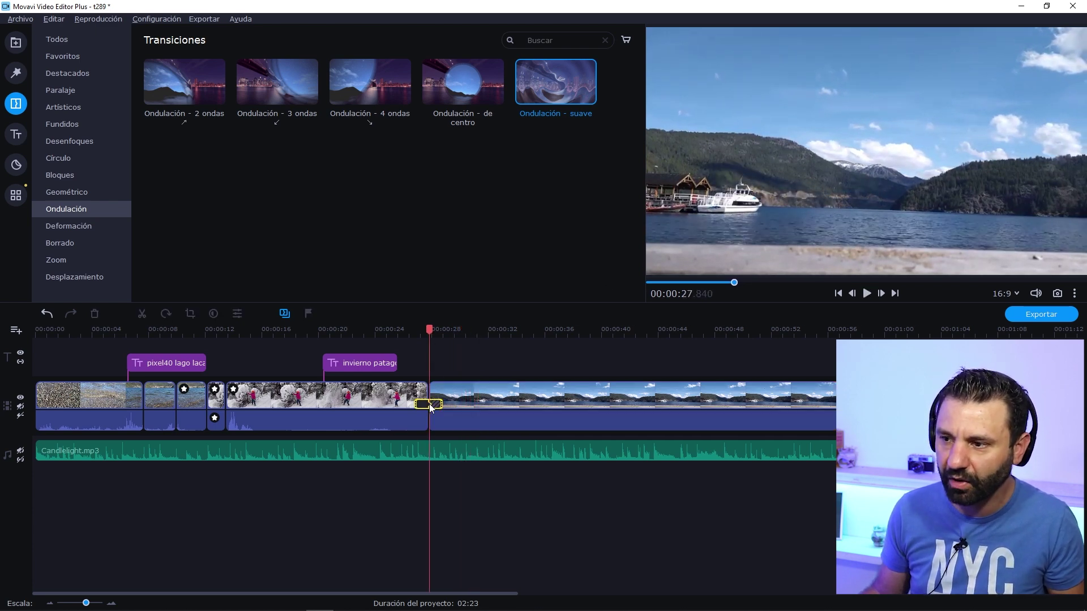
pyautogui.moveTo(431, 407); pyautogui.dragTo(434, 403)
pyautogui.click(420, 331)
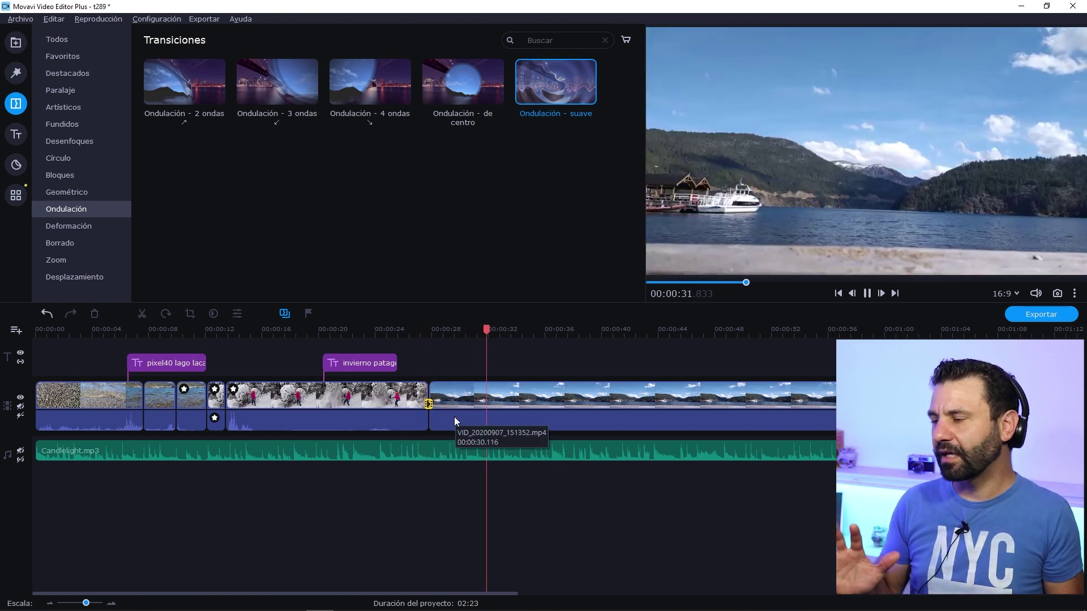
pyautogui.press('space')
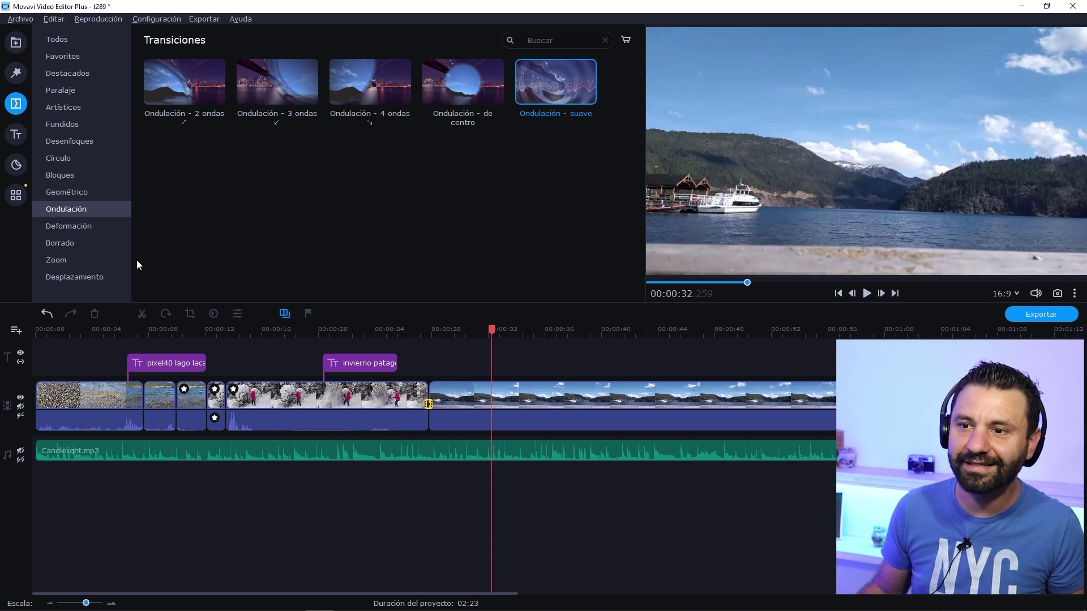
# Step: Apply the Acercar pan-and-zoom effect to the lake clip at about 36 seconds
pyautogui.click(15, 198)
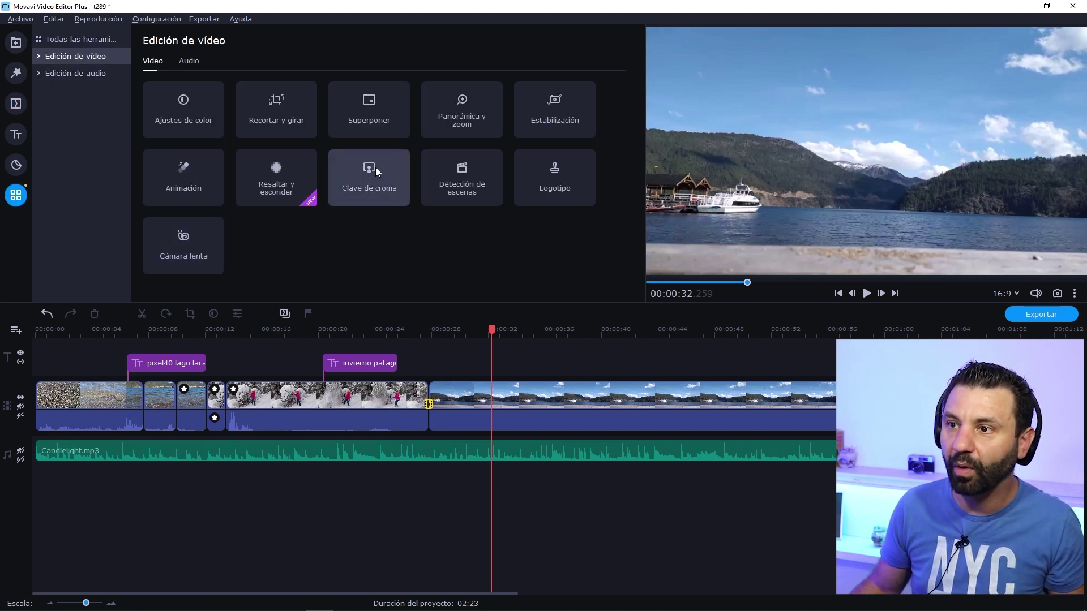
pyautogui.click(461, 124)
pyautogui.click(538, 394)
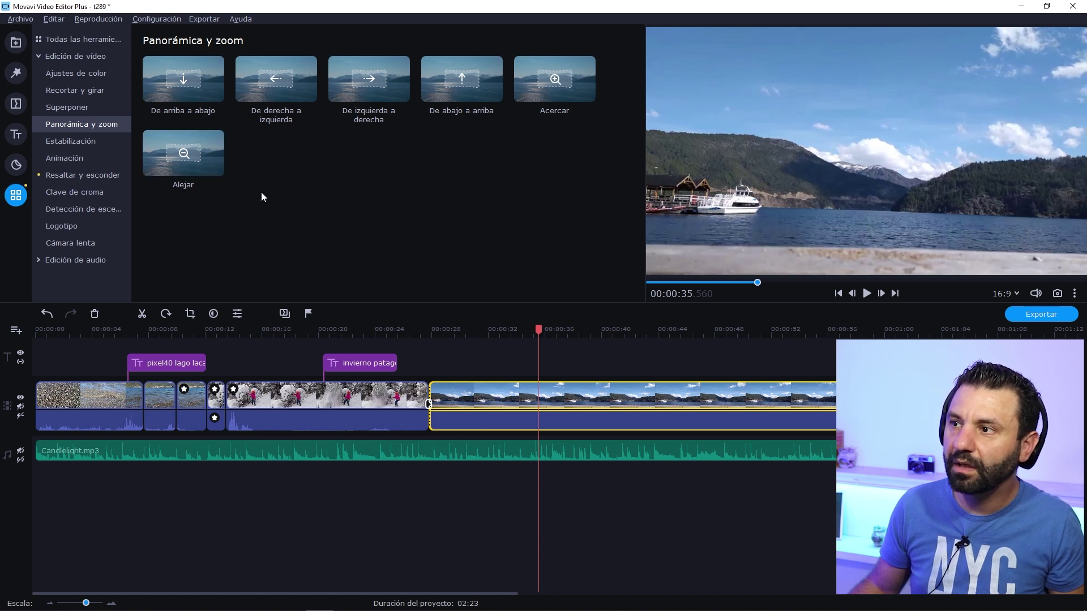
pyautogui.moveTo(555, 79)
pyautogui.mouseDown()
pyautogui.moveTo(563, 356)
pyautogui.moveTo(575, 393)
pyautogui.moveTo(548, 392)
pyautogui.mouseUp()
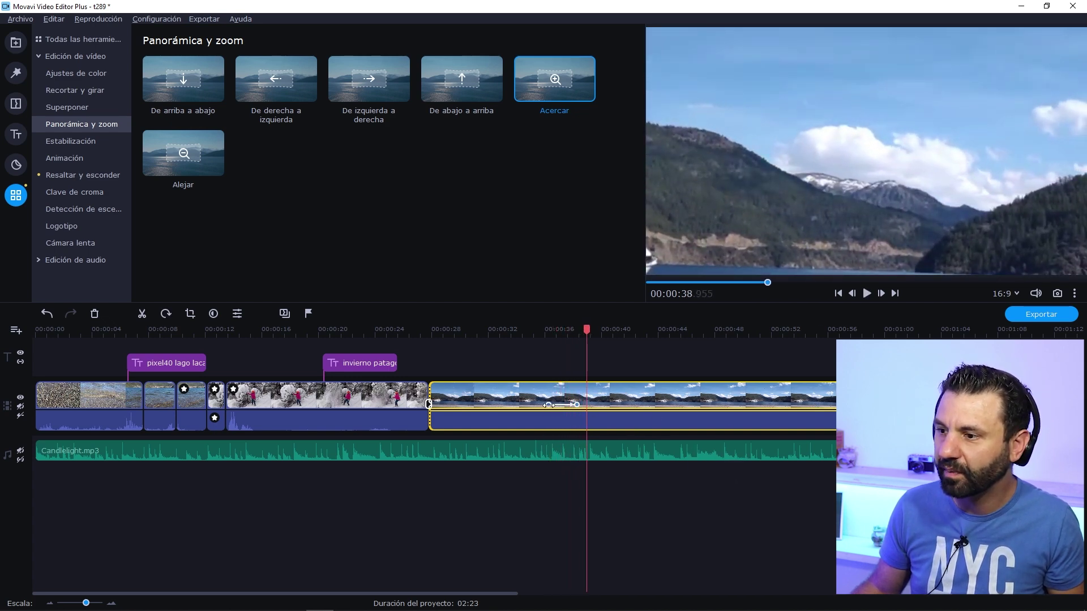
# Step: Stretch the lake clip's zoom effect from the clip's start at about 27.8 seconds to its end at about 57.9 seconds
pyautogui.moveTo(547, 404); pyautogui.dragTo(429, 409)
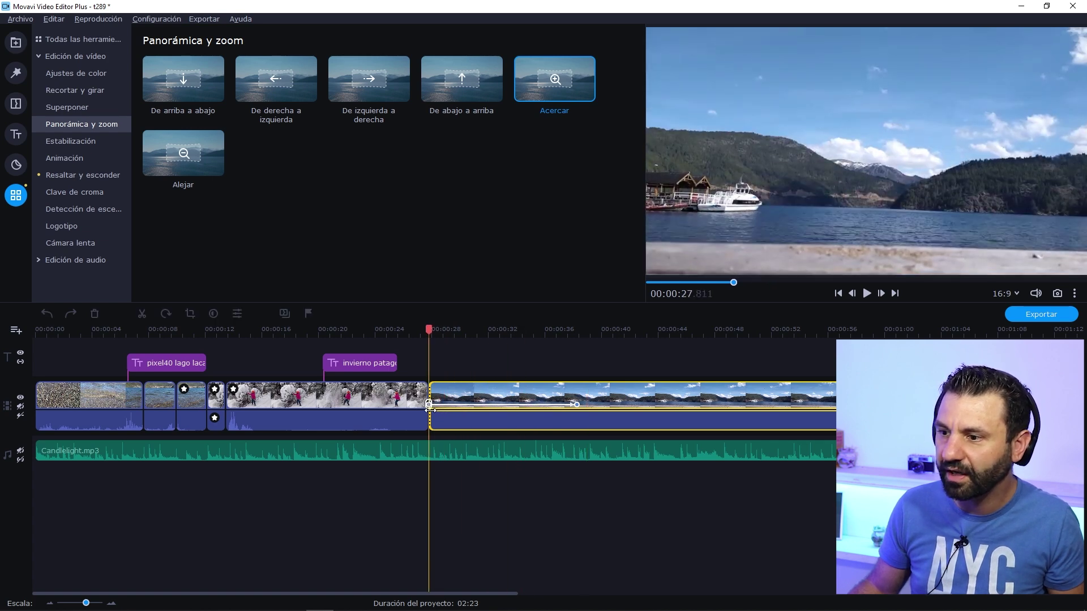
pyautogui.click(429, 405)
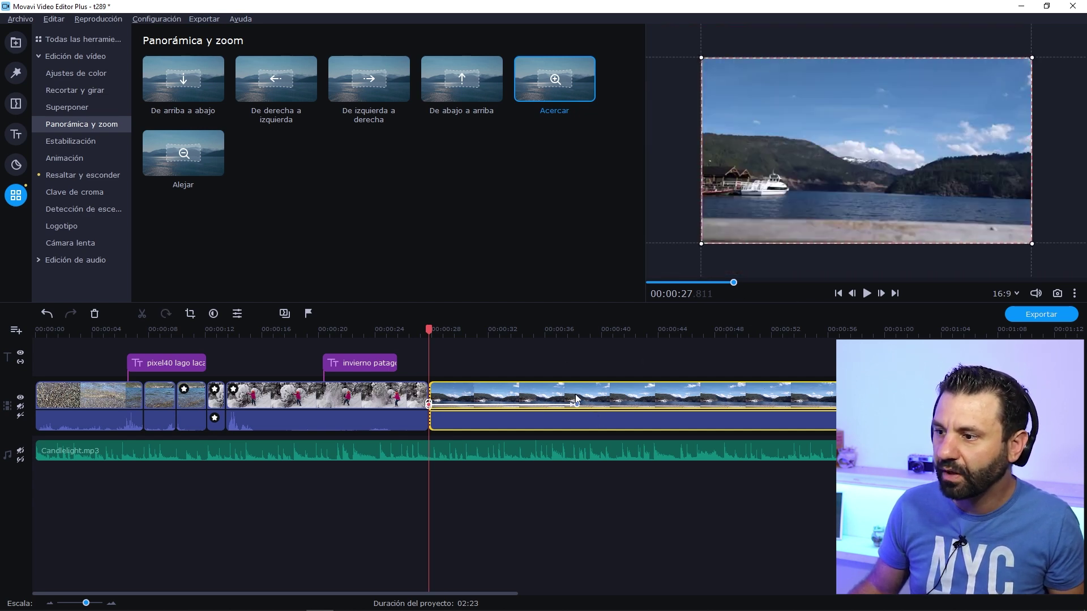
pyautogui.moveTo(576, 404); pyautogui.dragTo(857, 404)
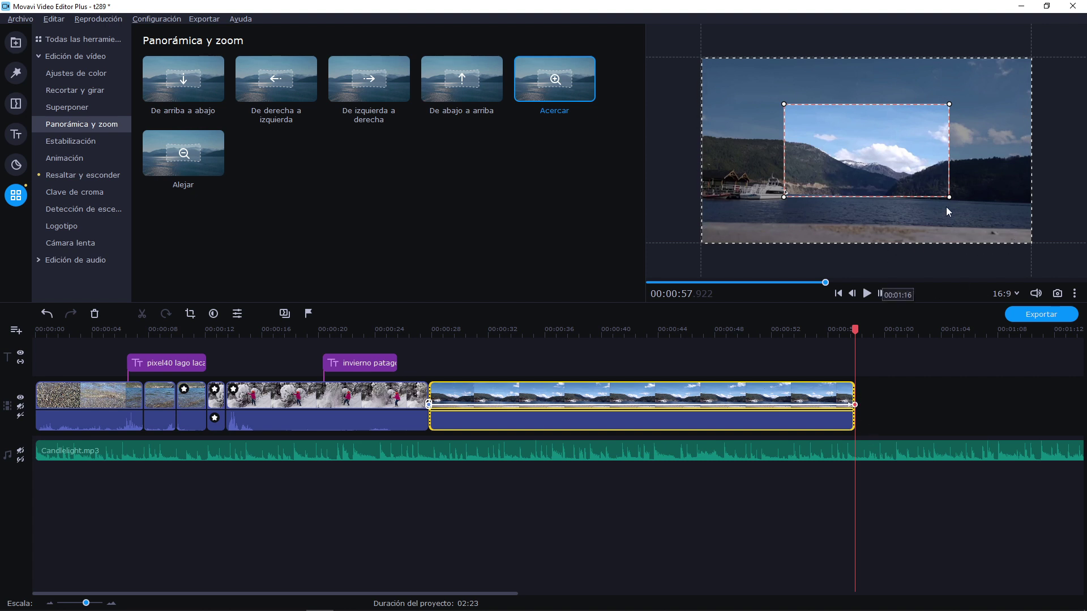
# Step: Enlarge the zoom's end frame, shift it up and toward the boat, and preview the zoom on the lake clip
pyautogui.moveTo(948, 198); pyautogui.dragTo(985, 227)
pyautogui.moveTo(929, 177); pyautogui.dragTo(892, 161)
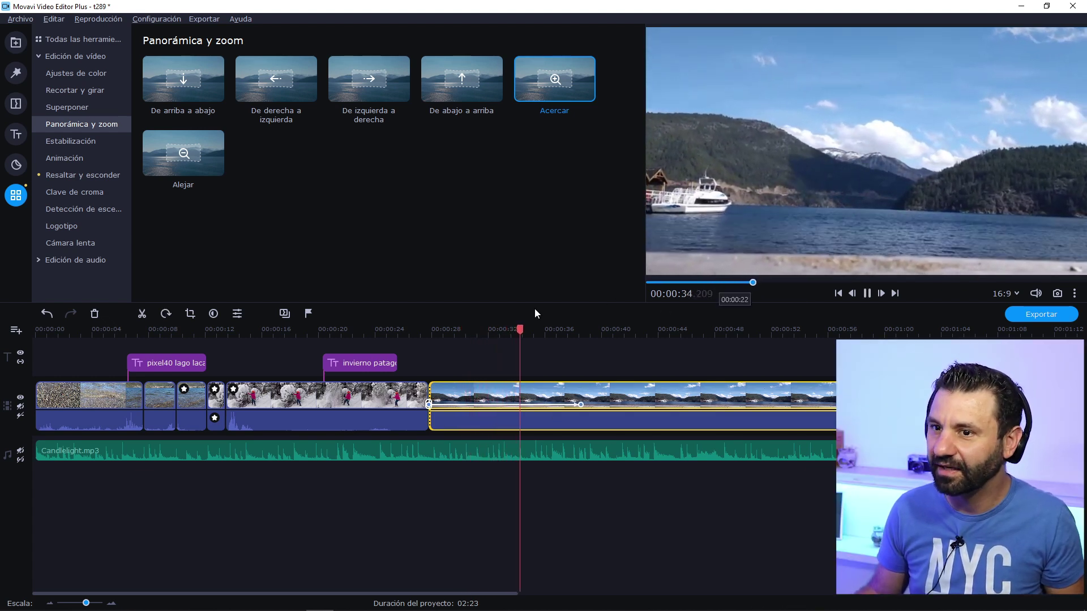
pyautogui.press('space')
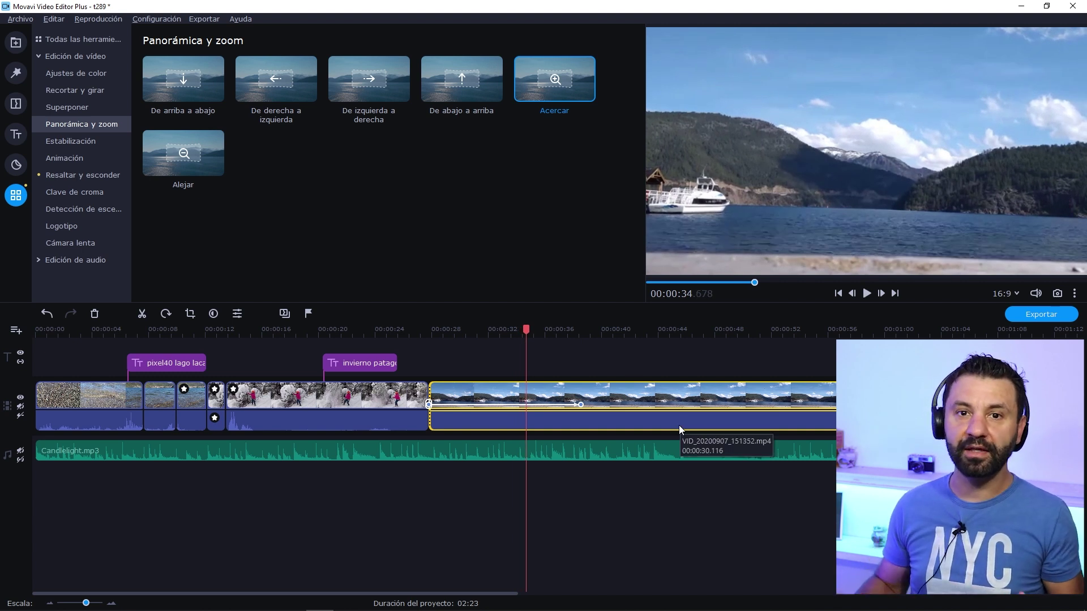
# Step: Look through the video editing tools for the lake clip, including Clave de croma and Estabilización
pyautogui.click(17, 165)
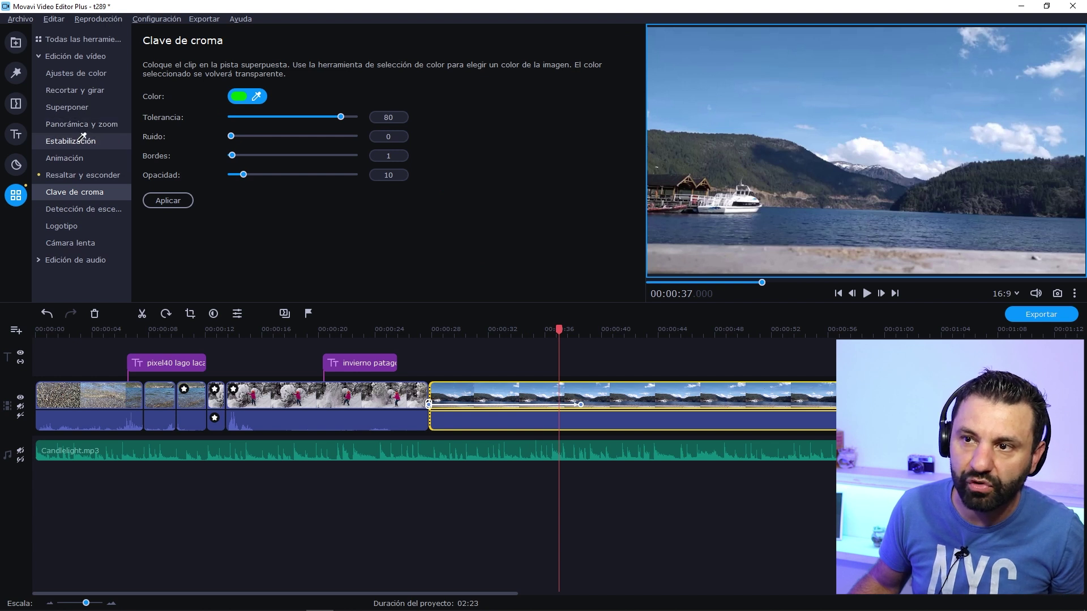
pyautogui.click(78, 140)
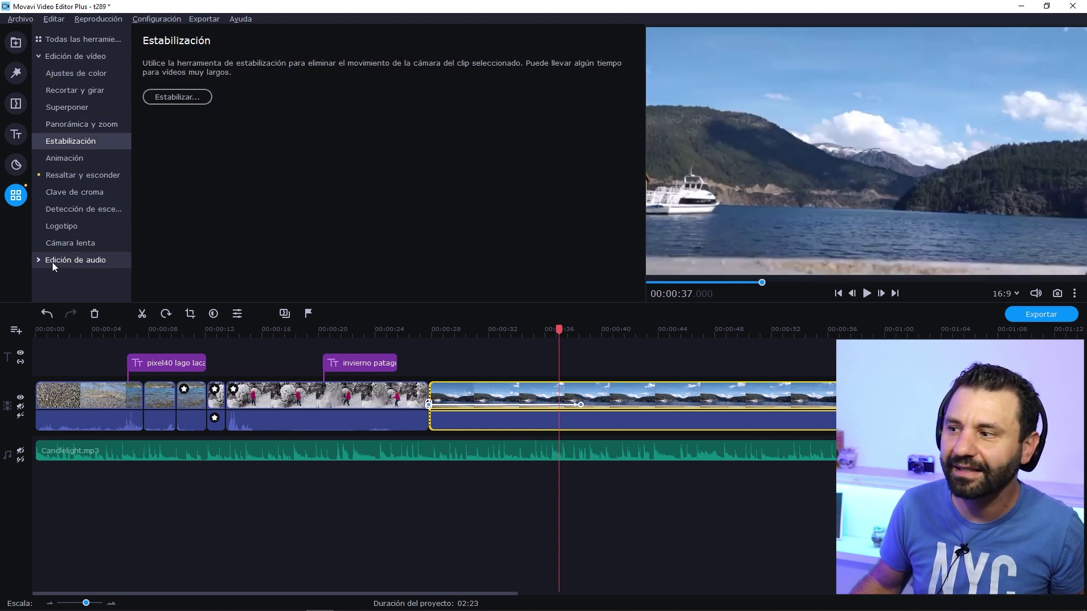